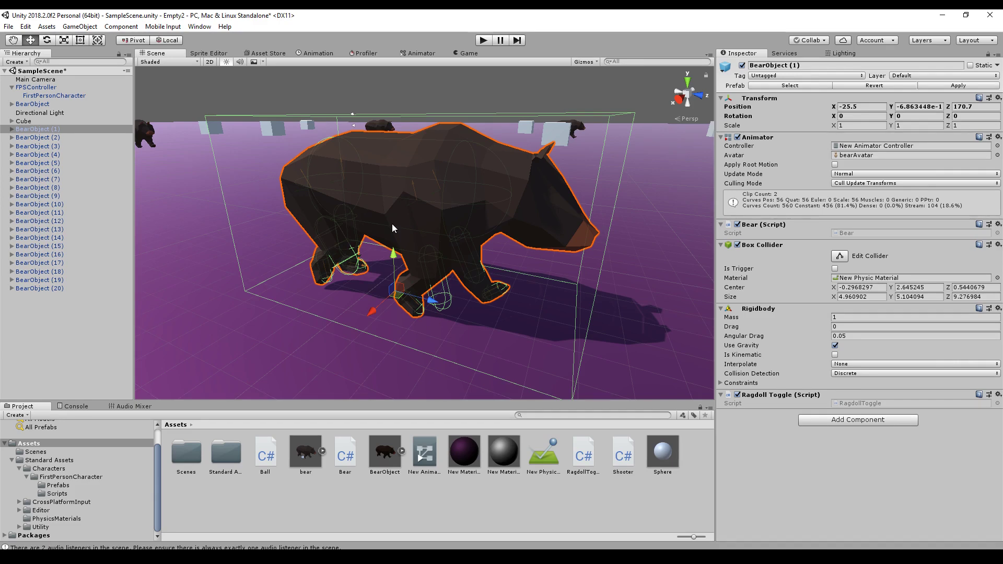
Run the scene, move around firing spheres at the walking bears to test their ragdoll reaction, and end play mode
left_click(483, 40)
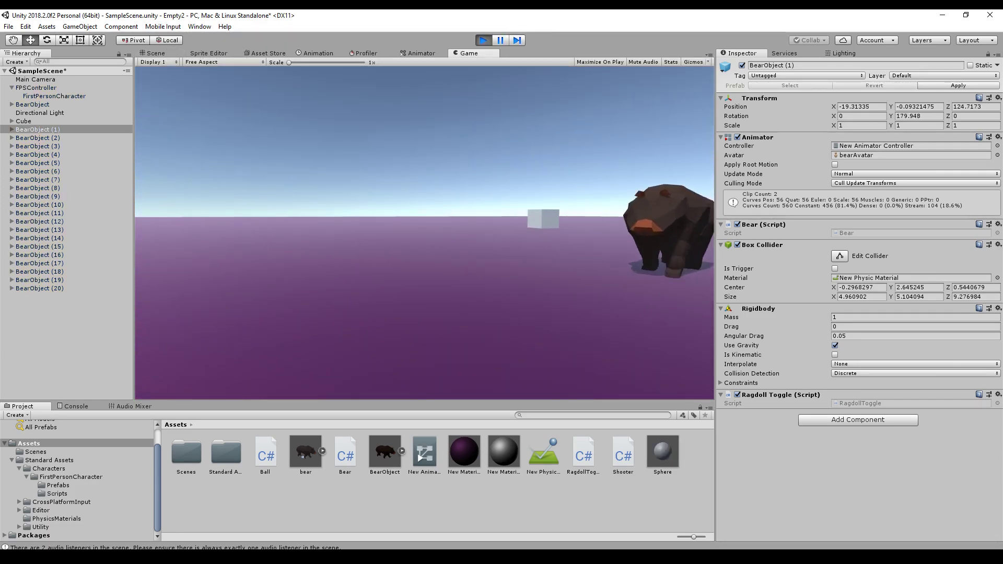
key("w")
left_click(425, 233)
left_click(425, 233)
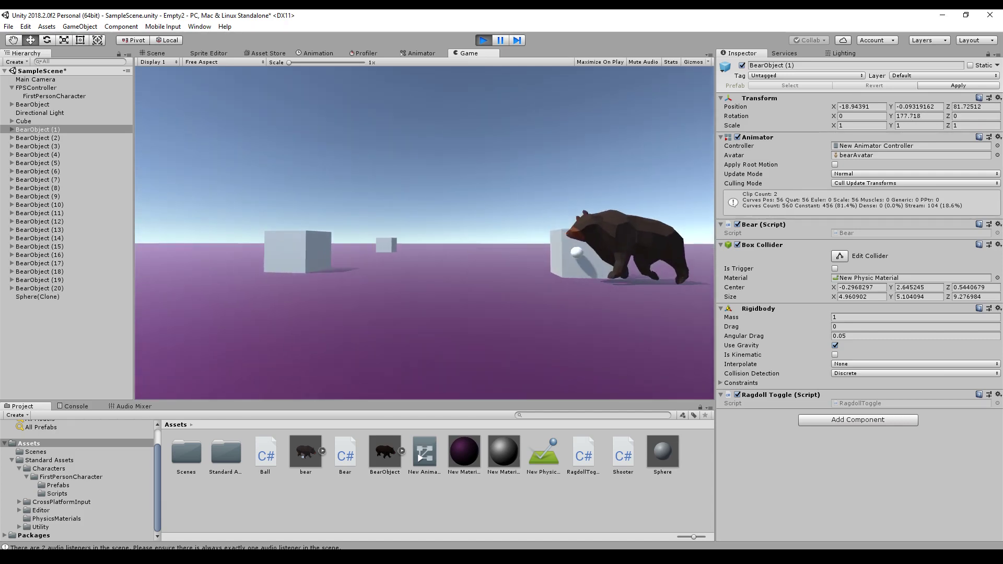
left_click(425, 233)
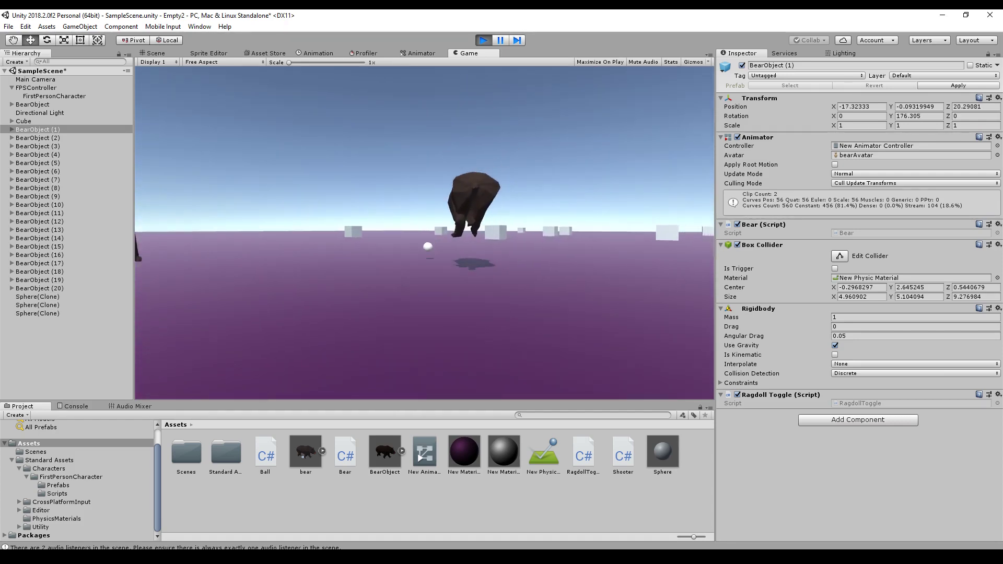
left_click(425, 233)
left_click(424, 233)
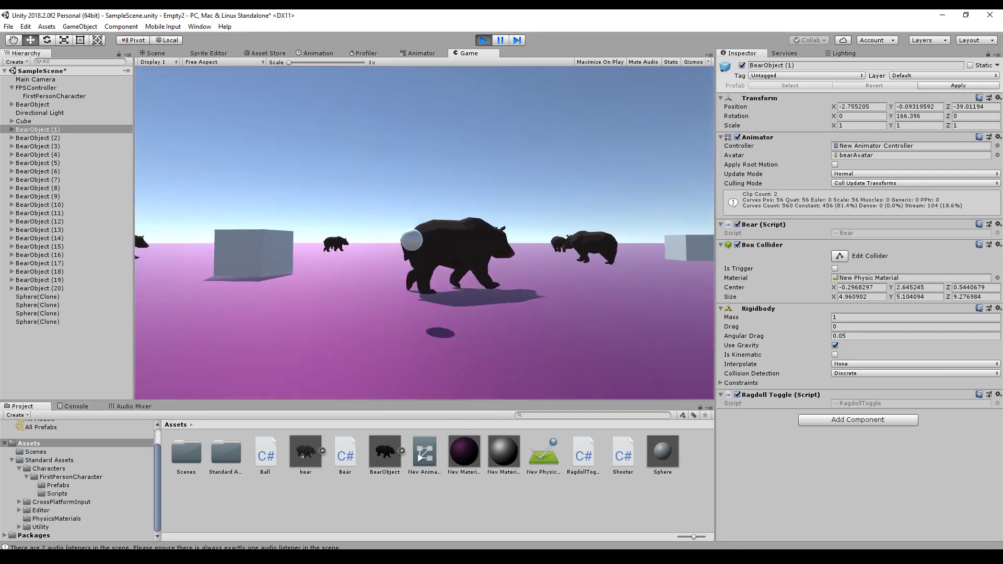
left_click(424, 233)
left_click(425, 233)
left_click(425, 233)
left_click(425, 233)
left_click(424, 233)
left_click(424, 233)
left_click(425, 233)
left_click(425, 233)
left_click(424, 233)
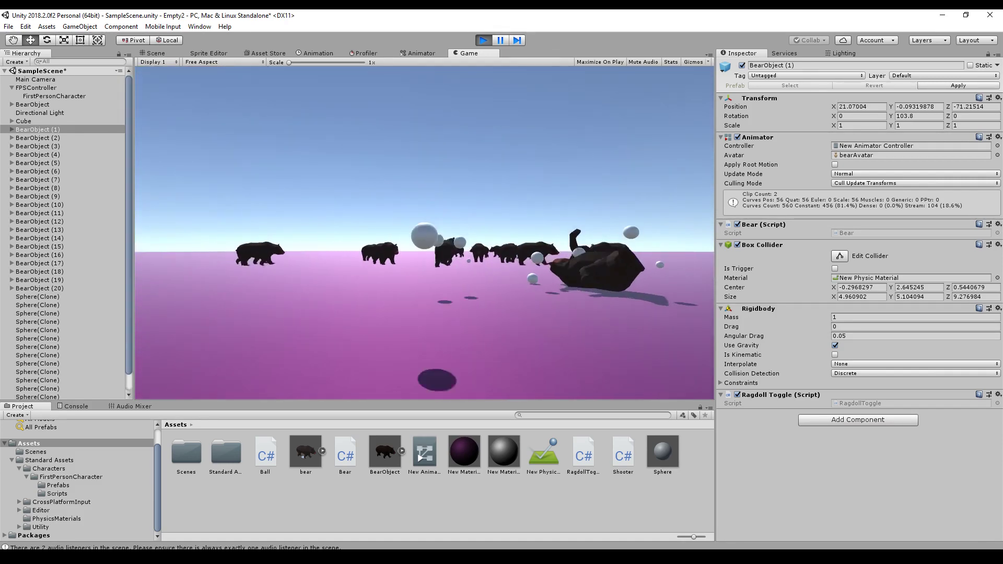
left_click(424, 233)
left_click(424, 233)
left_click(425, 233)
left_click(425, 233)
left_click(425, 233)
left_click(424, 233)
left_click(425, 233)
left_click(425, 233)
left_click(424, 233)
left_click(424, 233)
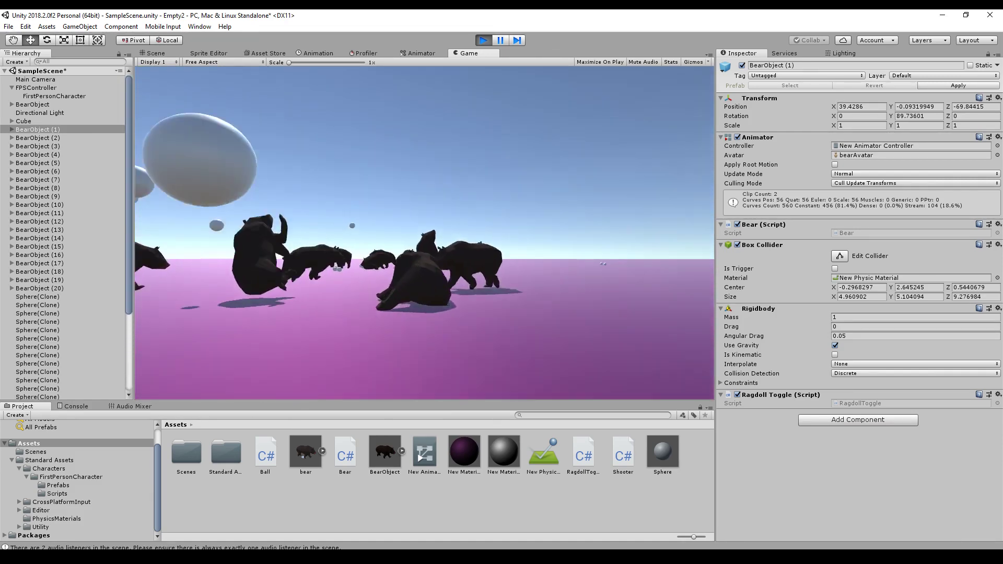
left_click(425, 233)
left_click(425, 233)
key("w")
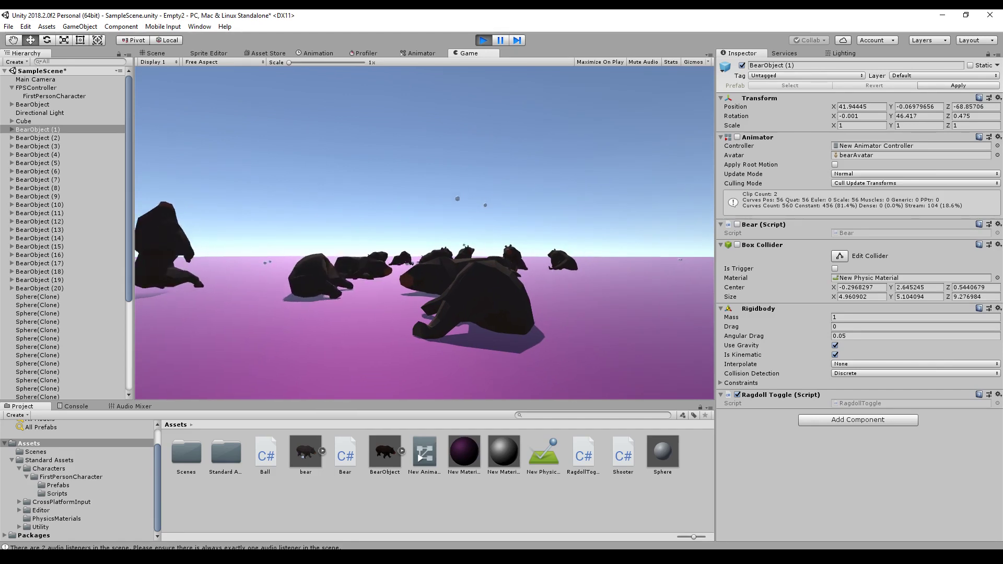
left_click(425, 233)
left_click(425, 233)
left_click(425, 233)
left_click(425, 233)
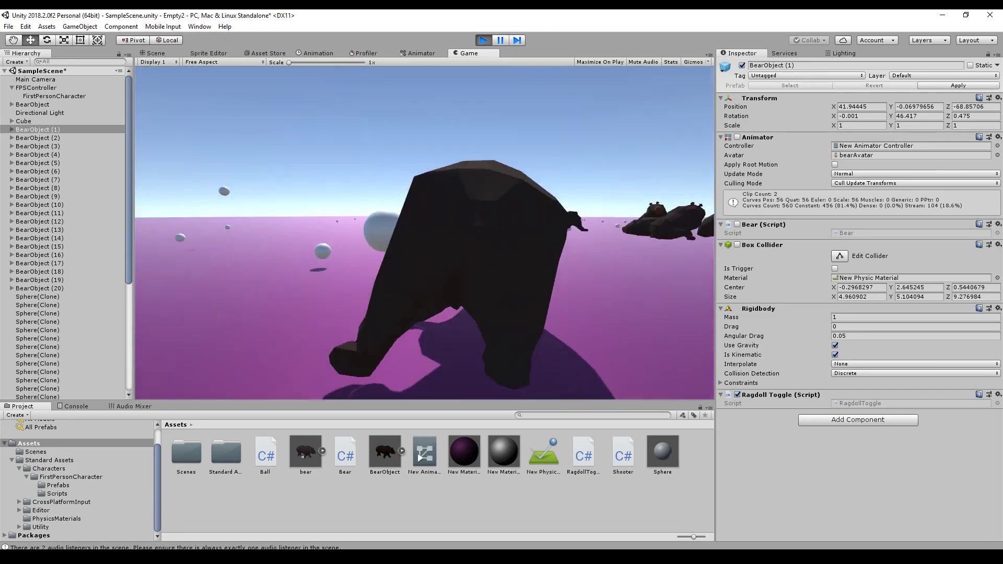
left_click(425, 233)
left_click(425, 233)
left_click(424, 232)
left_click(425, 233)
key("ctrl+p")
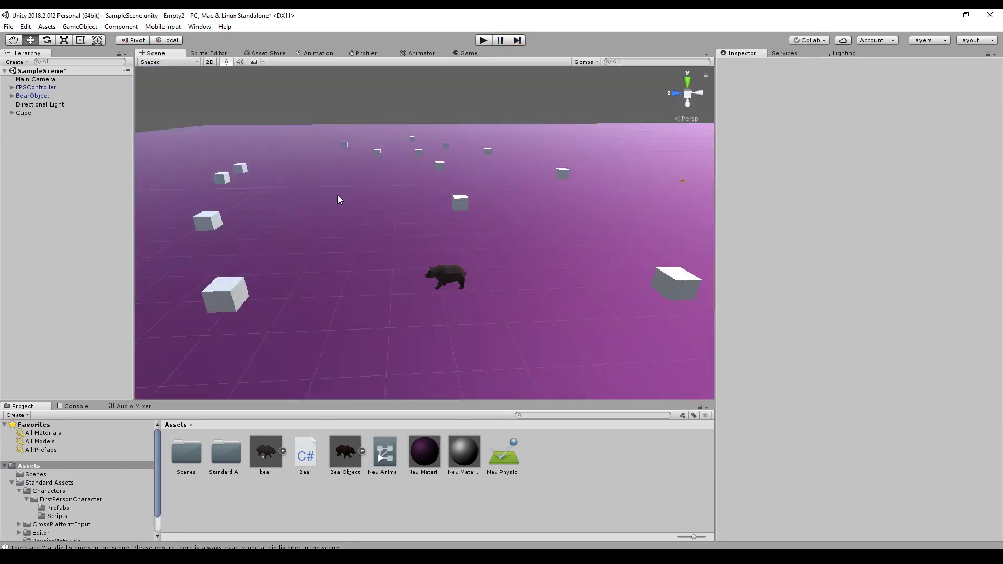
Examine the ground platform and the obstacle cubes scattered on it, selecting the ground and individual cubes
scroll(368, 208, "down", 8)
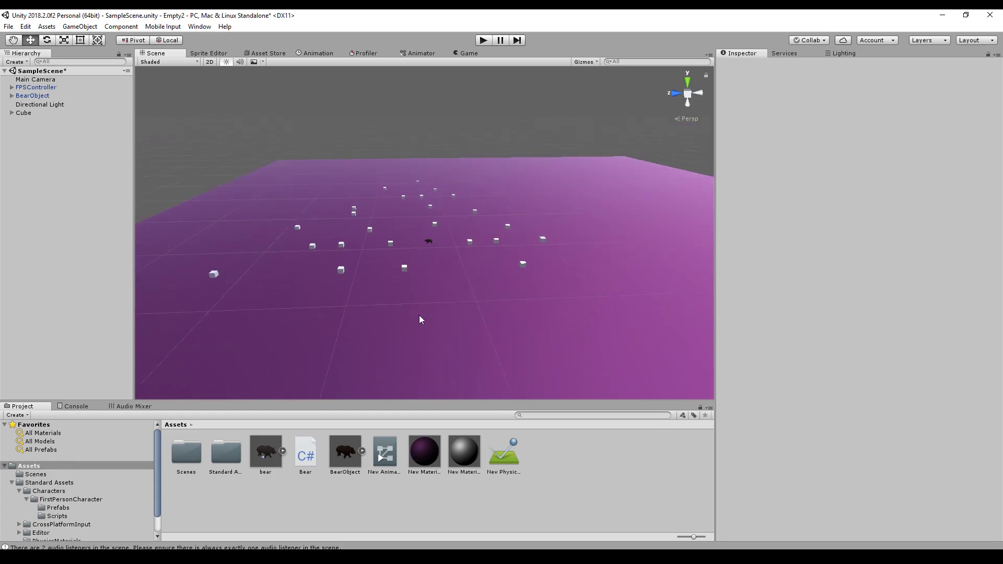
middle_click_drag(419, 315, 439, 250)
left_click(340, 247)
scroll(439, 249, "up", 5)
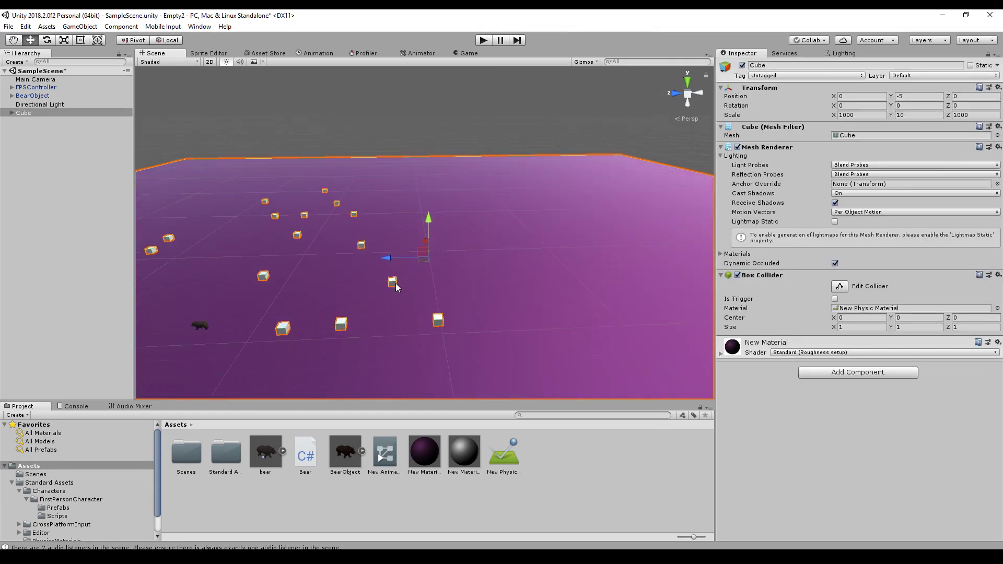
left_click(394, 282)
left_click(363, 246)
scroll(351, 272, "up", 1)
middle_click_drag(332, 294, 401, 283)
scroll(401, 283, "up", 2)
scroll(402, 283, "up", 2)
middle_click_drag(413, 324, 441, 221)
scroll(440, 221, "up", 2)
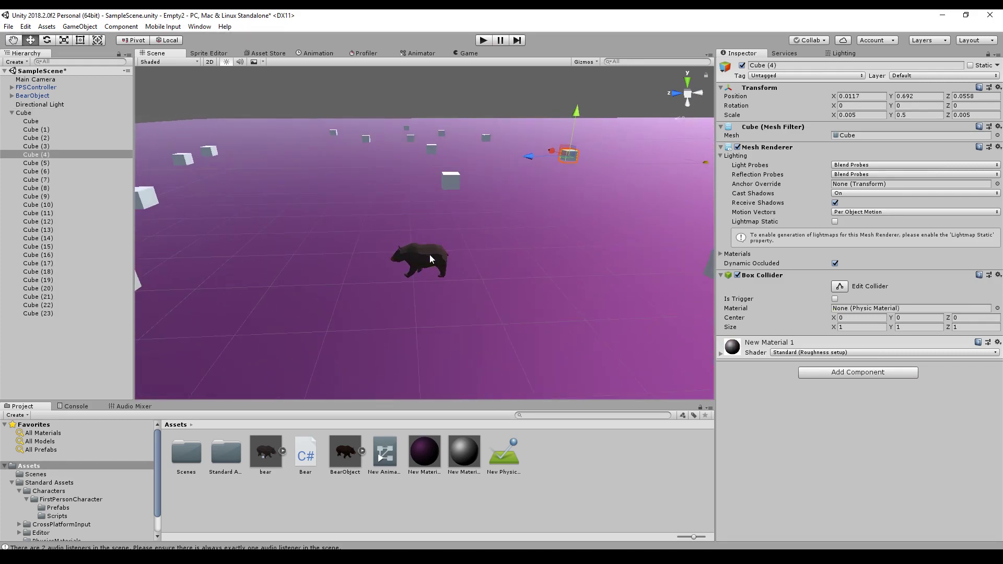
Select the bear in the scene and examine its model, box collider and attached components up close
left_click(429, 256)
scroll(478, 286, "up", 2)
scroll(478, 287, "up", 3)
middle_click_drag(471, 305, 554, 256)
right_click_drag(421, 297, 520, 280)
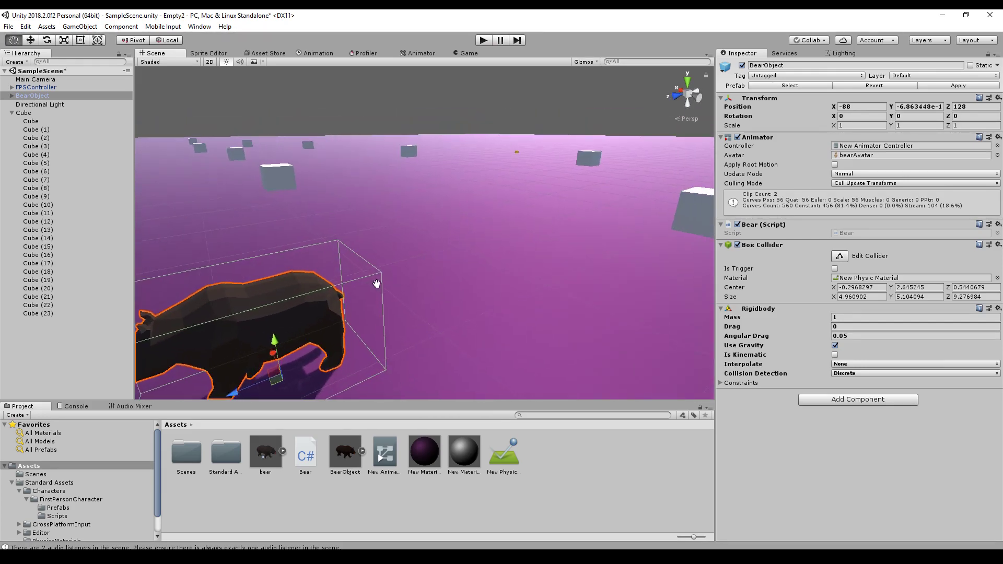
middle_click_drag(376, 287, 456, 237)
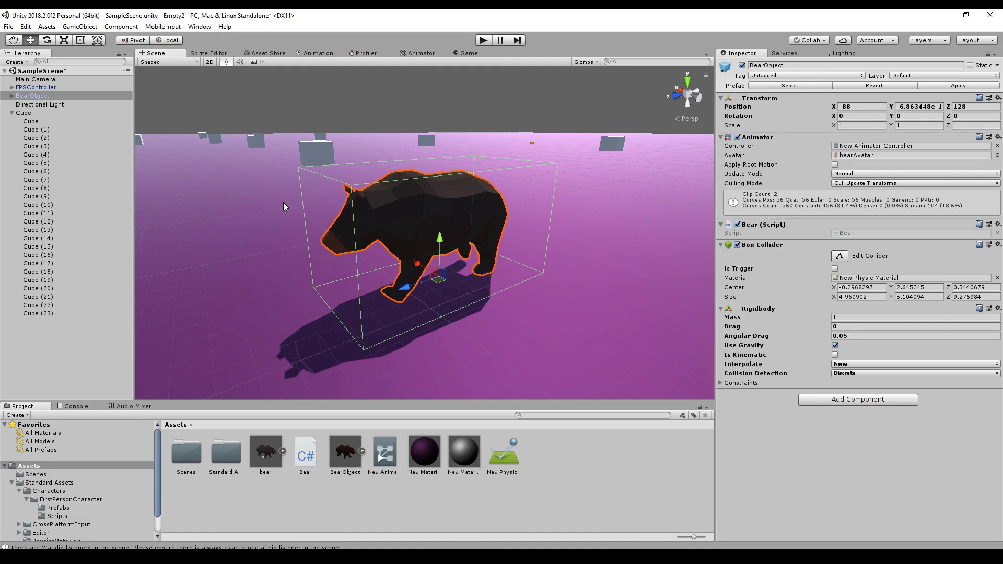
right_click_drag(281, 237, 447, 237)
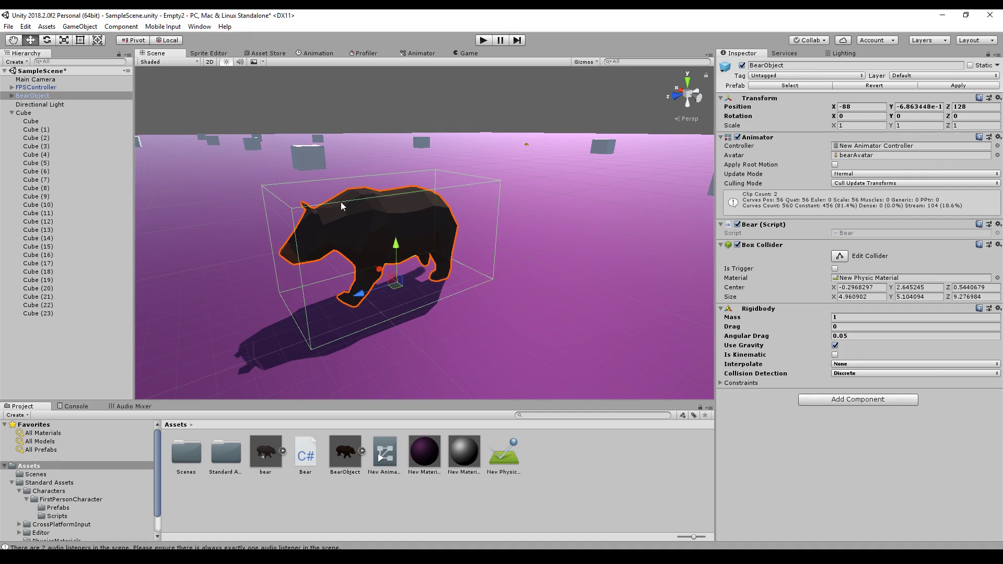
Run the scene to watch how the bear moves, stop it, and frame the bear in the scene view
left_click(484, 40)
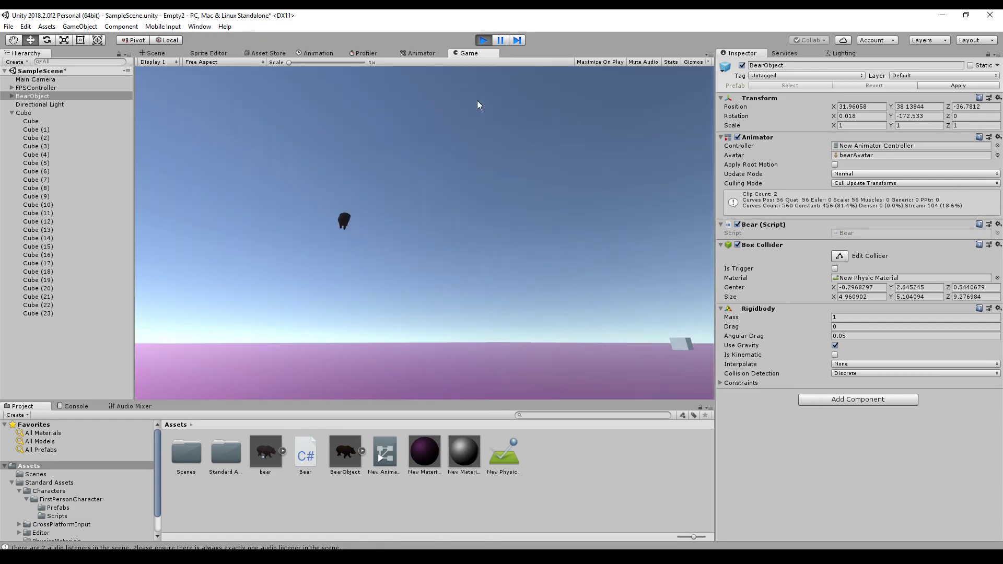
left_click(483, 41)
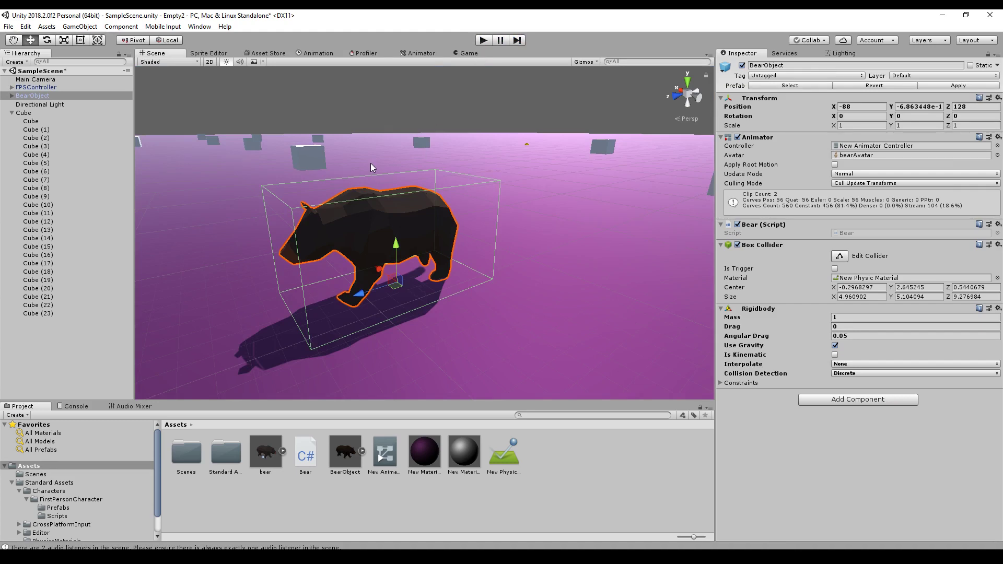
scroll(355, 160, "down", 2)
middle_click_drag(343, 158, 445, 176)
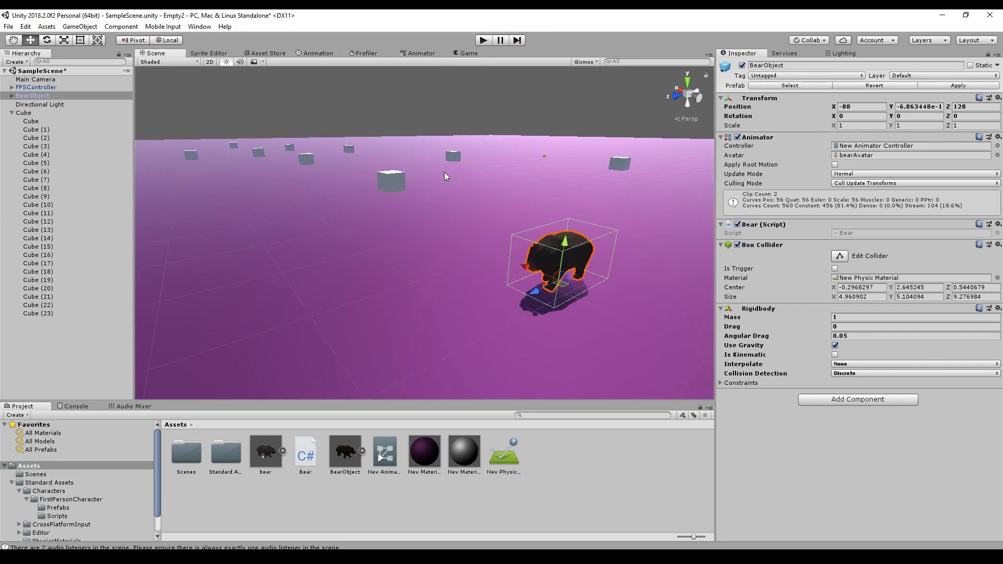
key("f")
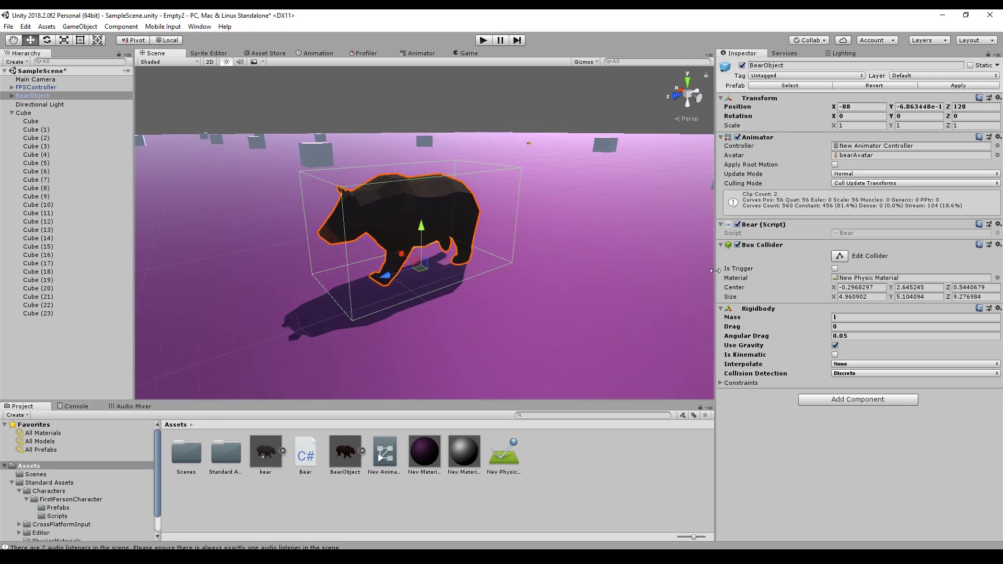
Remove the Rigidbody from BearObject and disable its Box Collider and Bear script
left_click(12, 112)
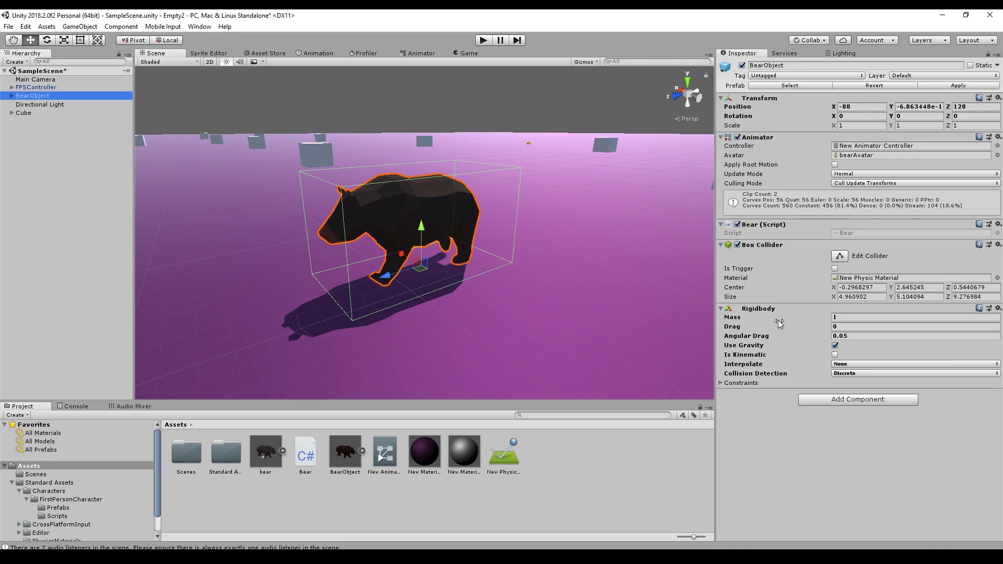
middle_click_drag(426, 223, 449, 241)
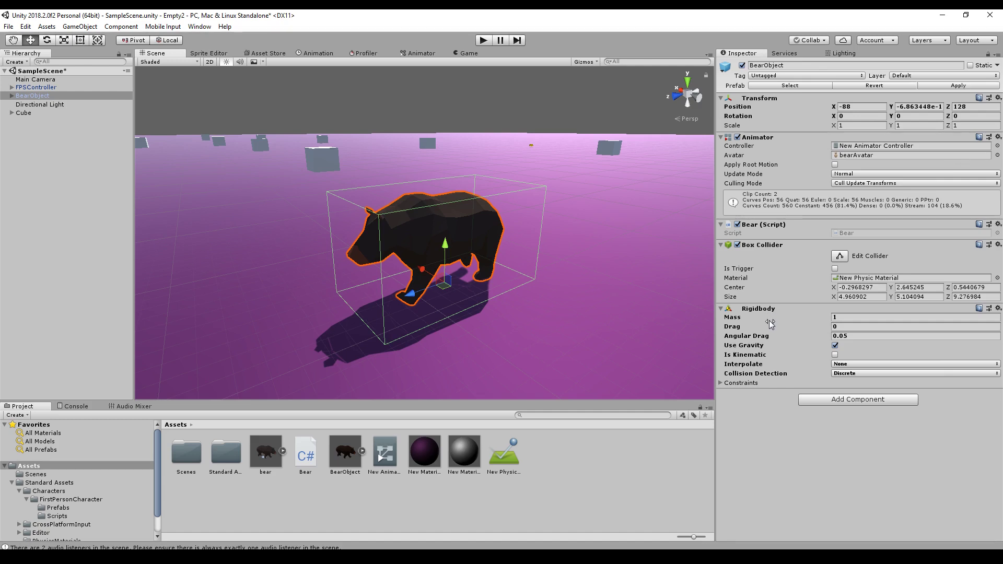
left_click(737, 245)
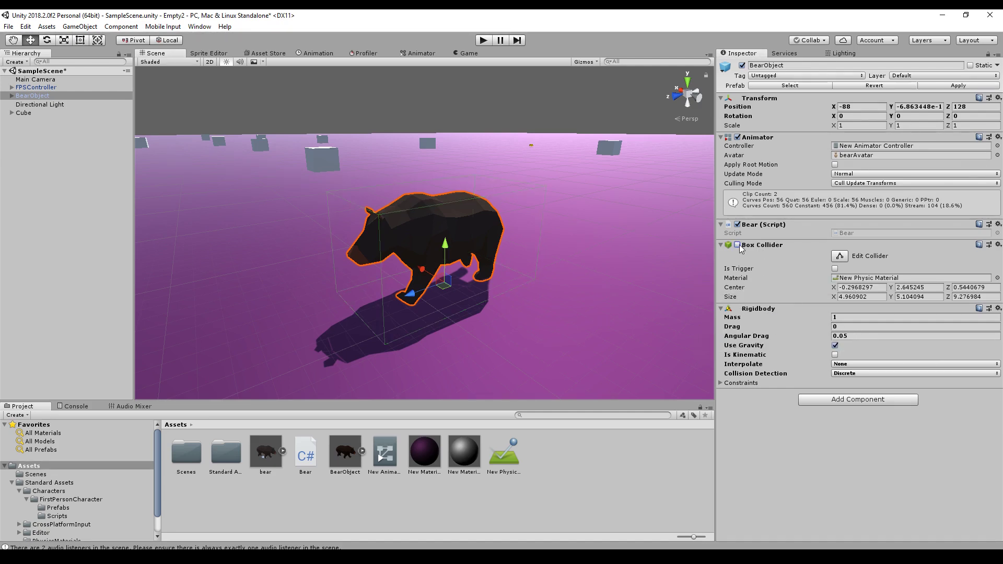
left_click(737, 245)
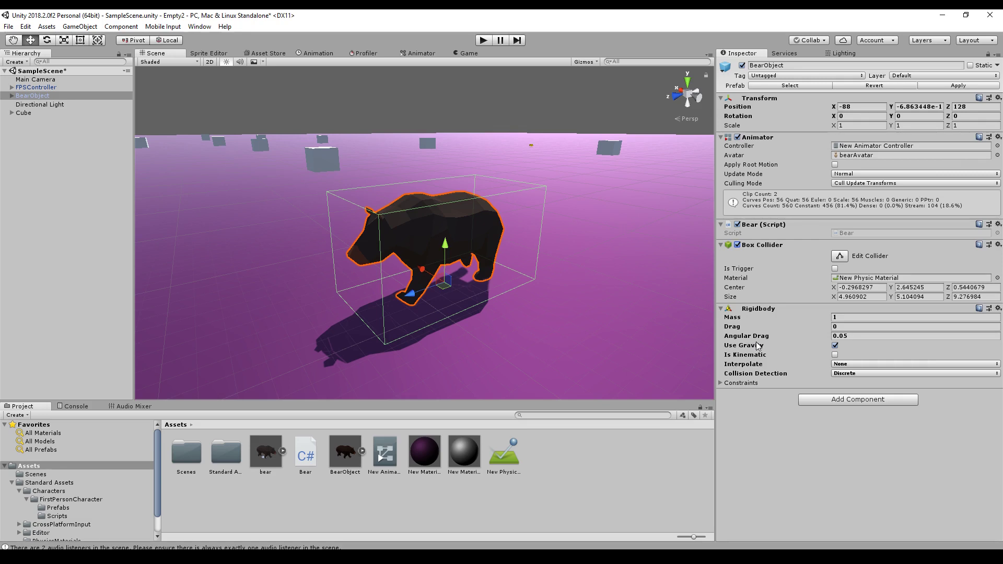
right_click(759, 311)
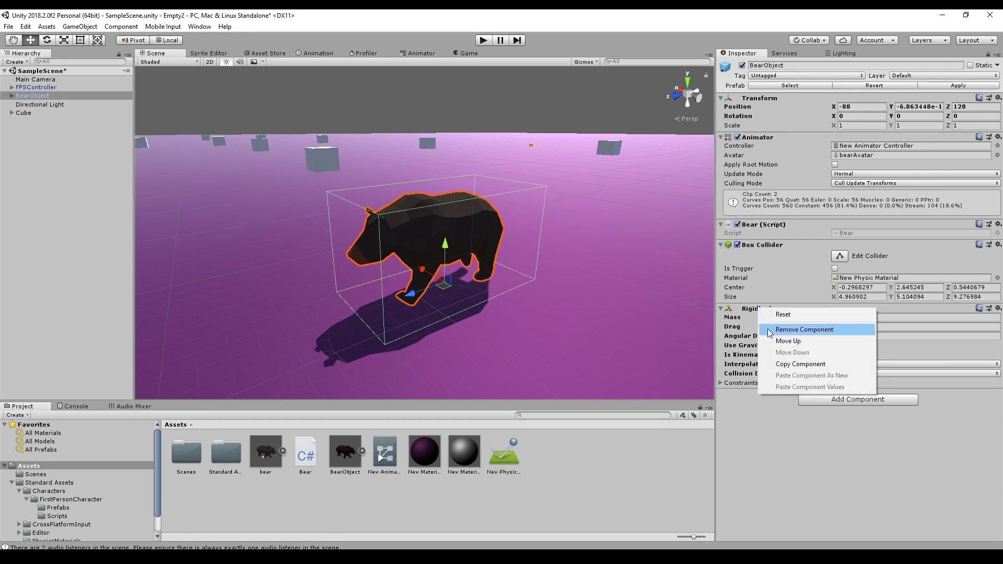
left_click(769, 329)
left_click(737, 246)
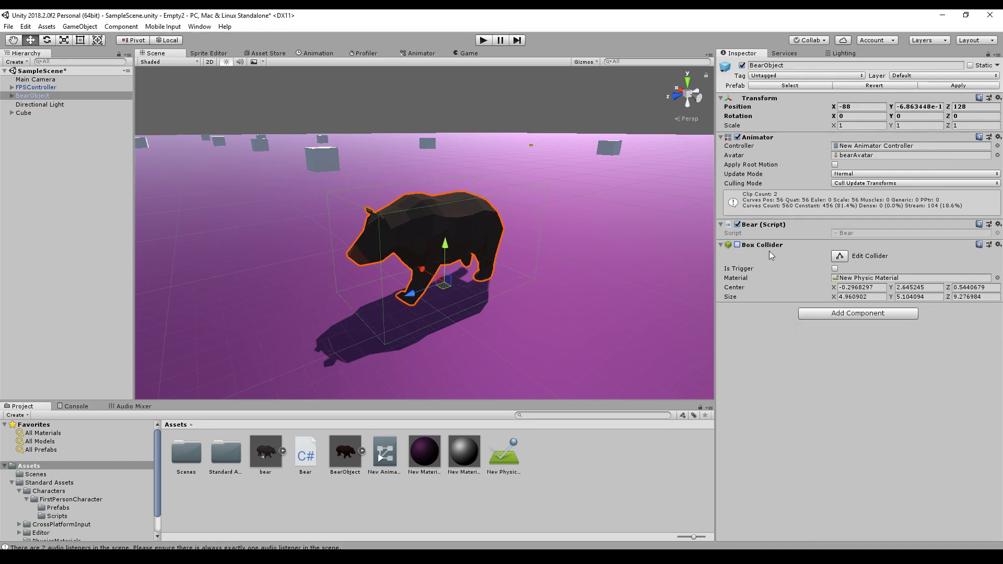
left_click(737, 225)
Select the Root bone in BearObject's Bear armature and add a Rigidbody component to it
middle_click_drag(373, 233, 398, 242)
right_click_drag(362, 207, 388, 217)
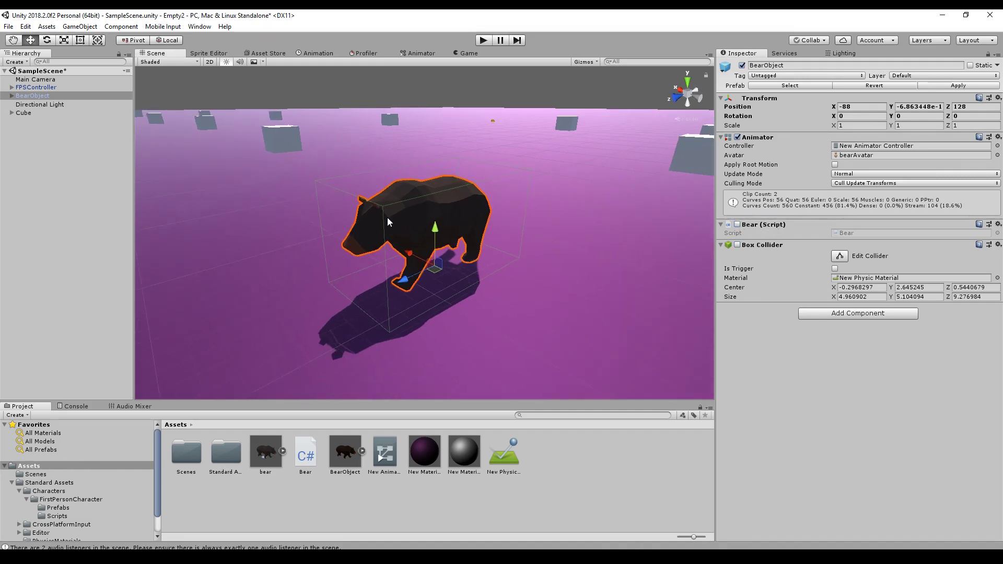
left_click(11, 97)
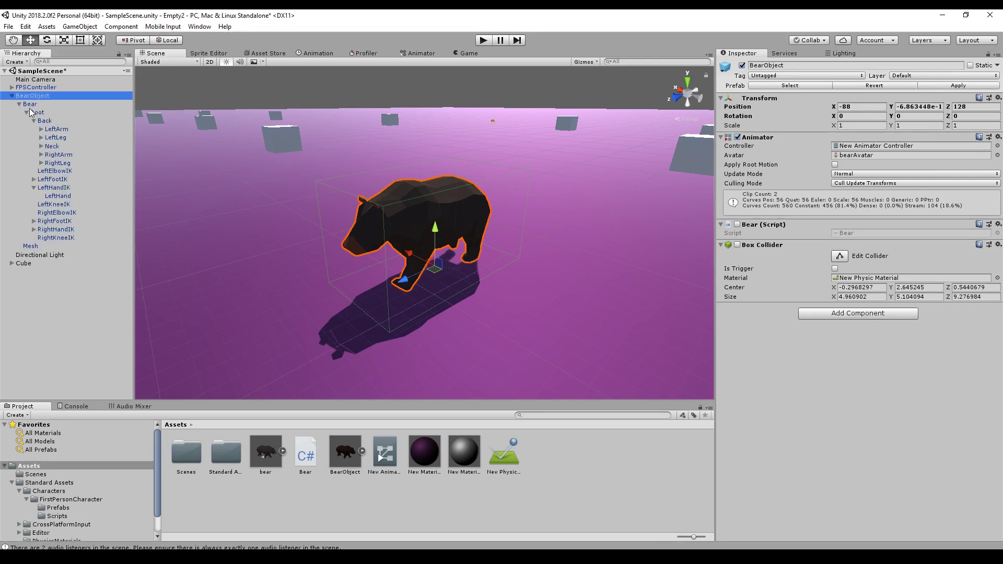
left_click(25, 112)
left_click(28, 104)
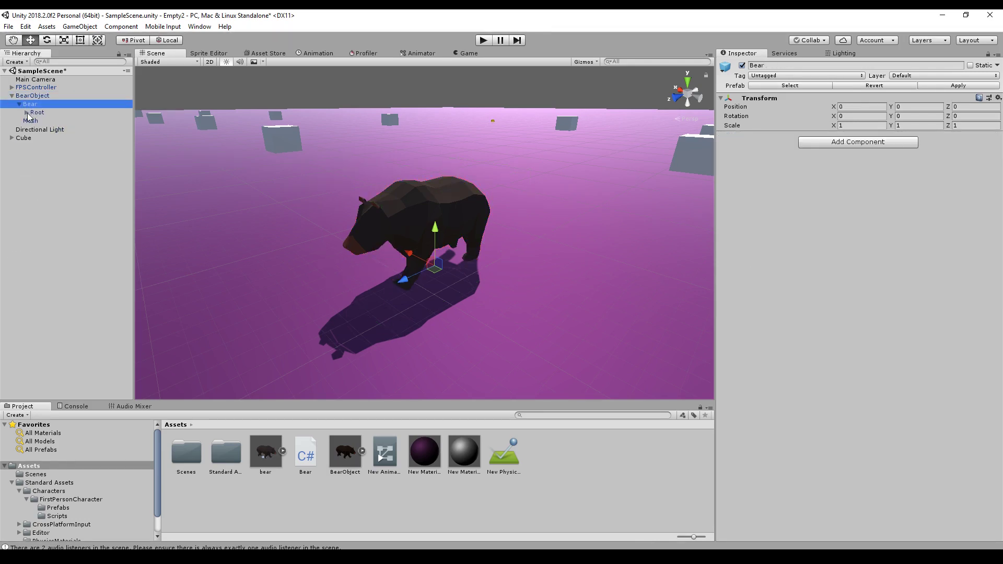
left_click(30, 120)
left_click(33, 112)
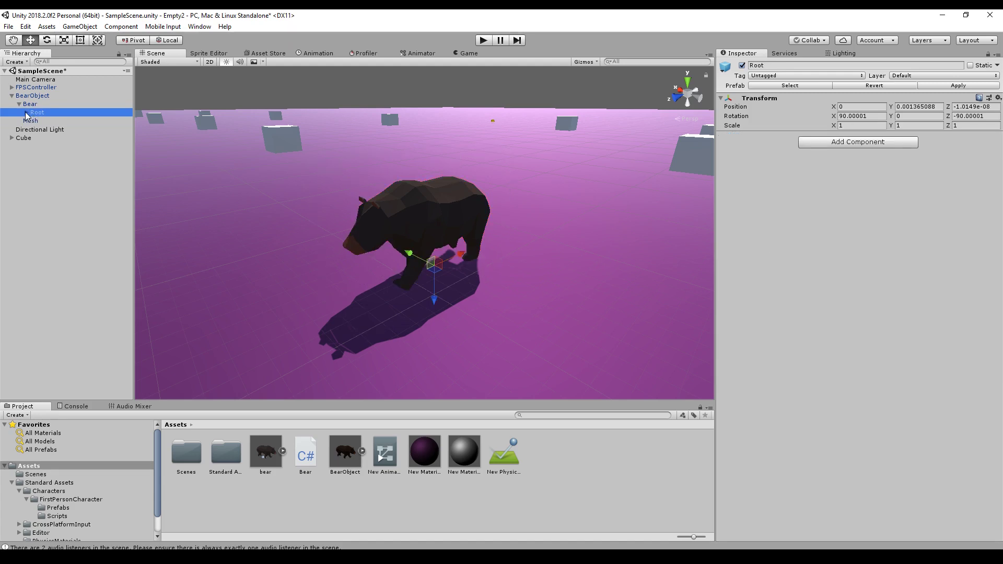
left_click(26, 112)
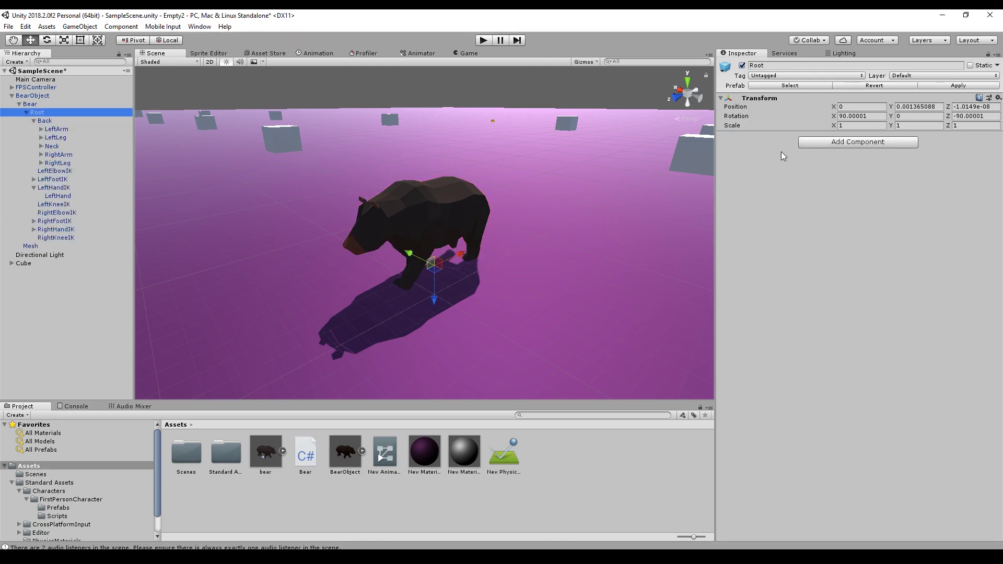
left_click(826, 143)
key("Return")
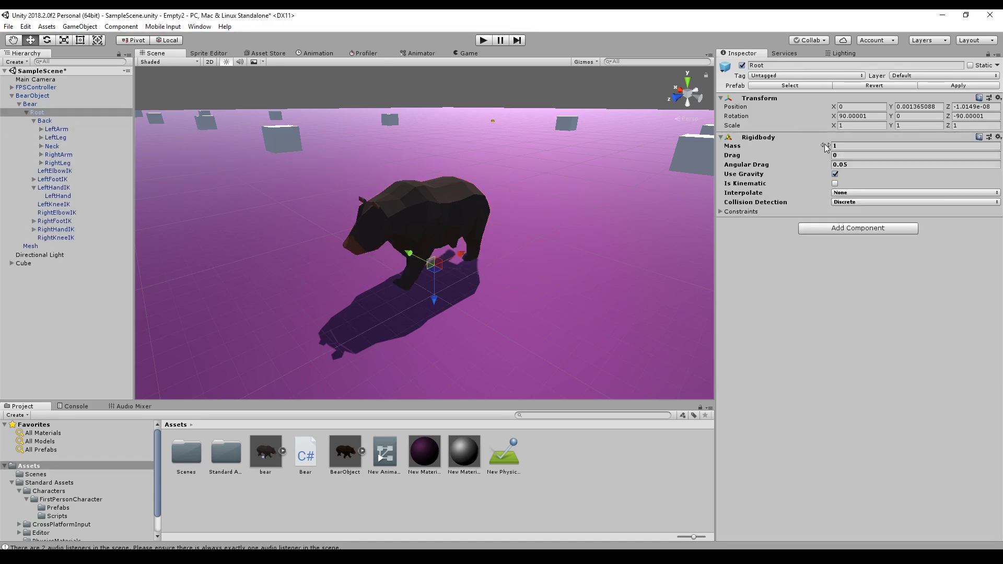
Add a Capsule Collider component to the bear's Root bone and view it up close
left_click(823, 229)
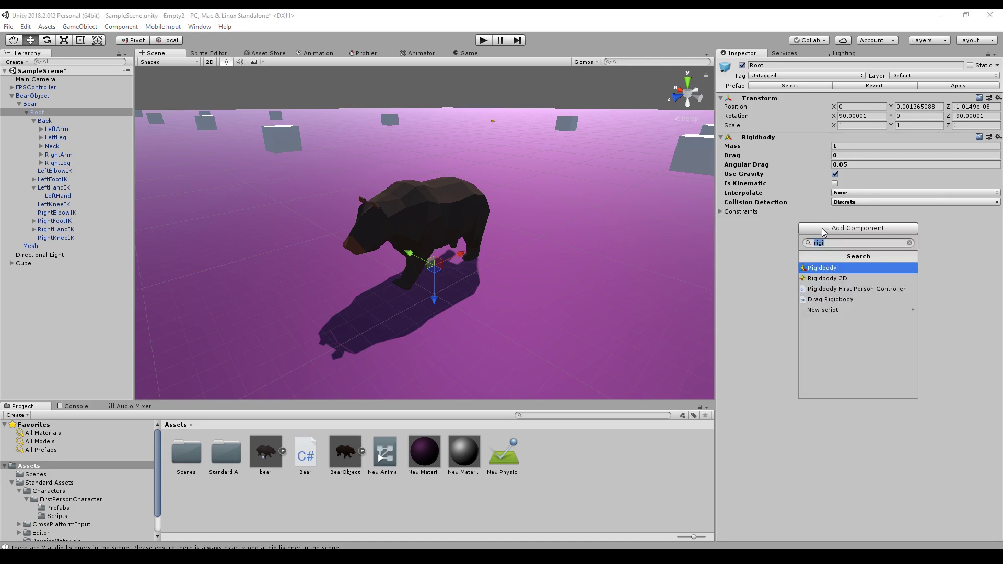
type("cap")
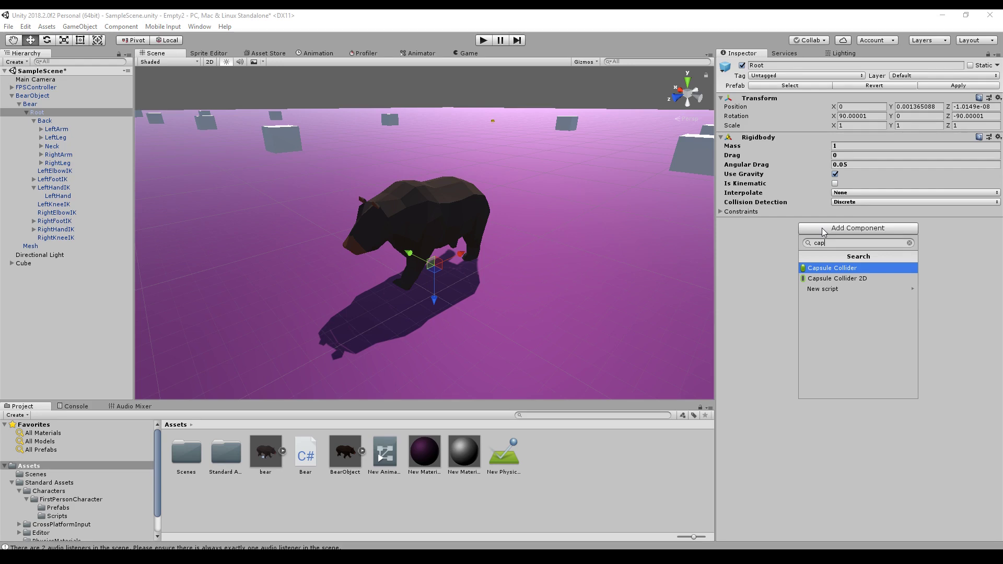
key("Return")
scroll(586, 294, "up", 5)
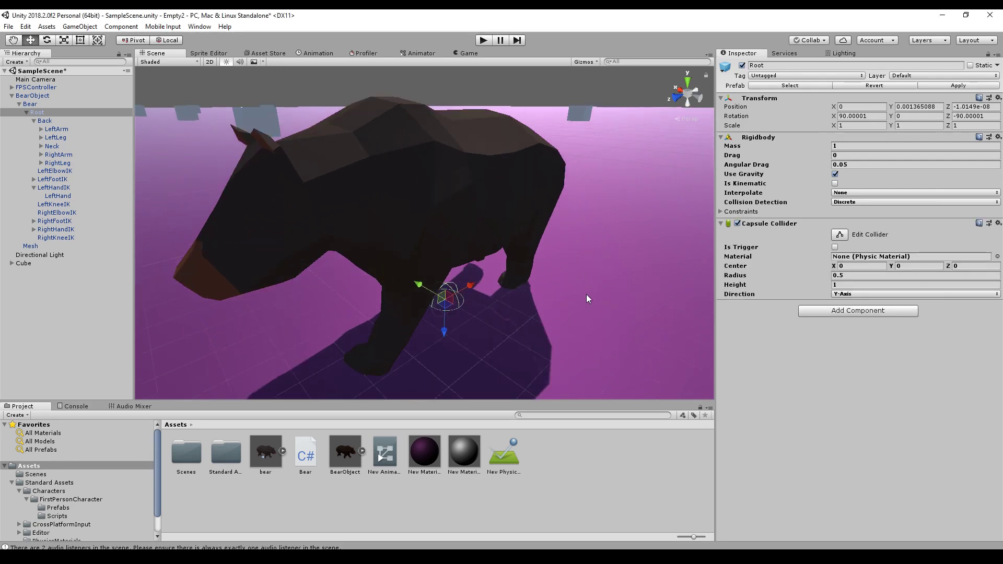
left_click_drag(445, 283, 448, 272)
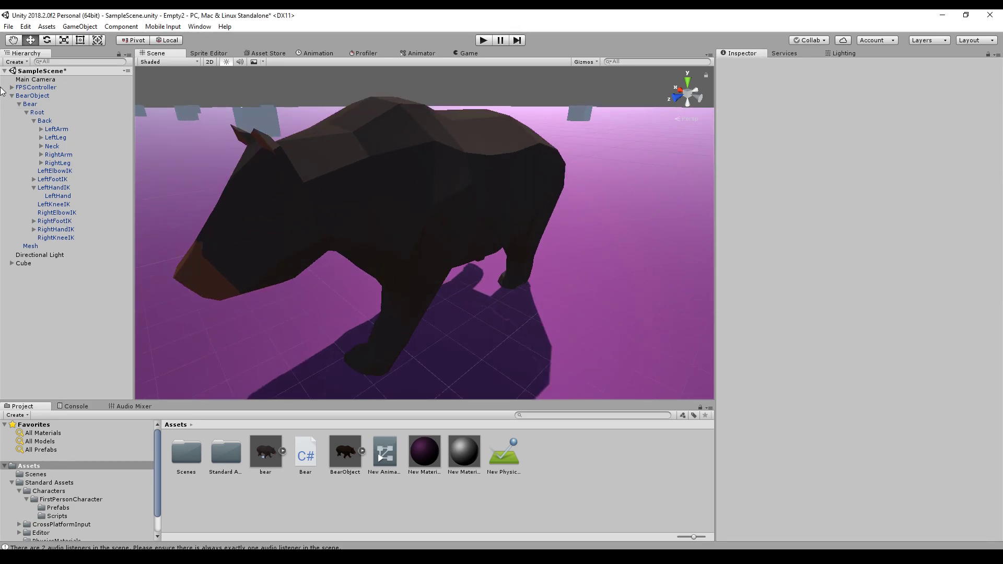
Edit the Root bone's Capsule Collider and raise it into the bear's torso, enlarging it to about 0.70 radius and 4.06 height
left_click(33, 112)
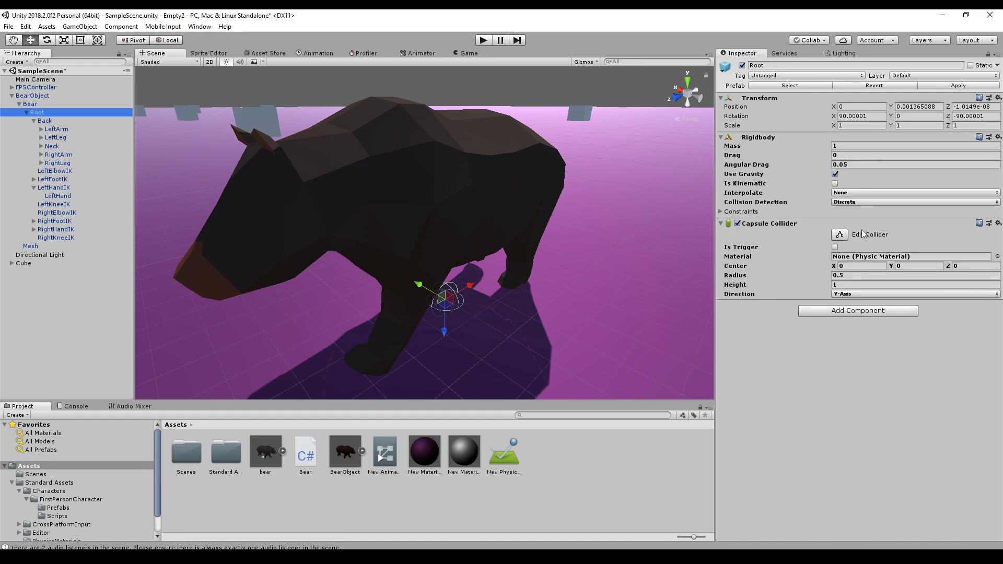
left_click(839, 234)
middle_click_drag(618, 268, 565, 268)
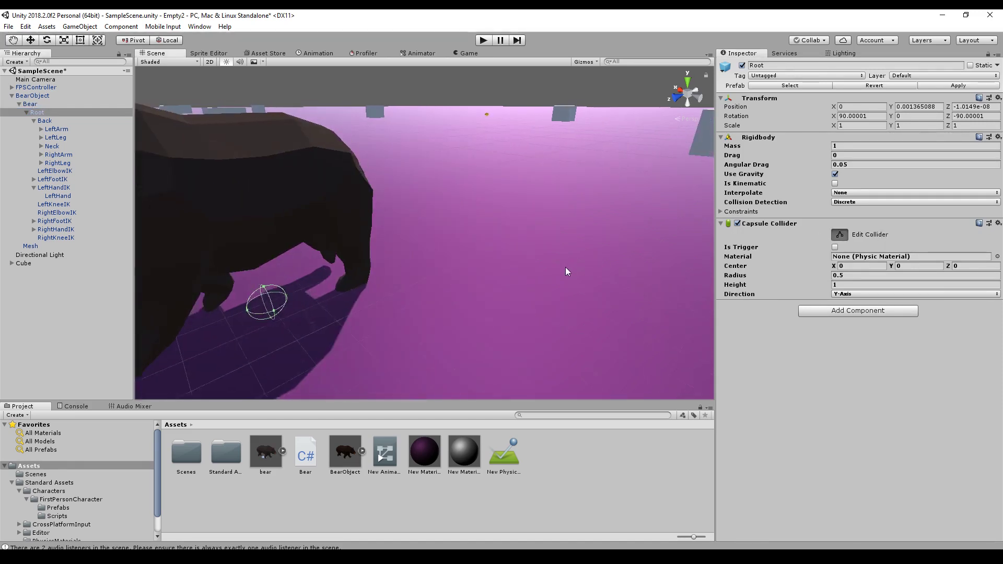
right_click_drag(565, 268, 462, 287)
left_click_drag(420, 280, 419, 195)
left_click_drag(418, 313, 435, 243)
Orient the Root collider along the X-Axis and stretch it through the bear's body to about 1.23 radius and 6.41 height
left_click(876, 296)
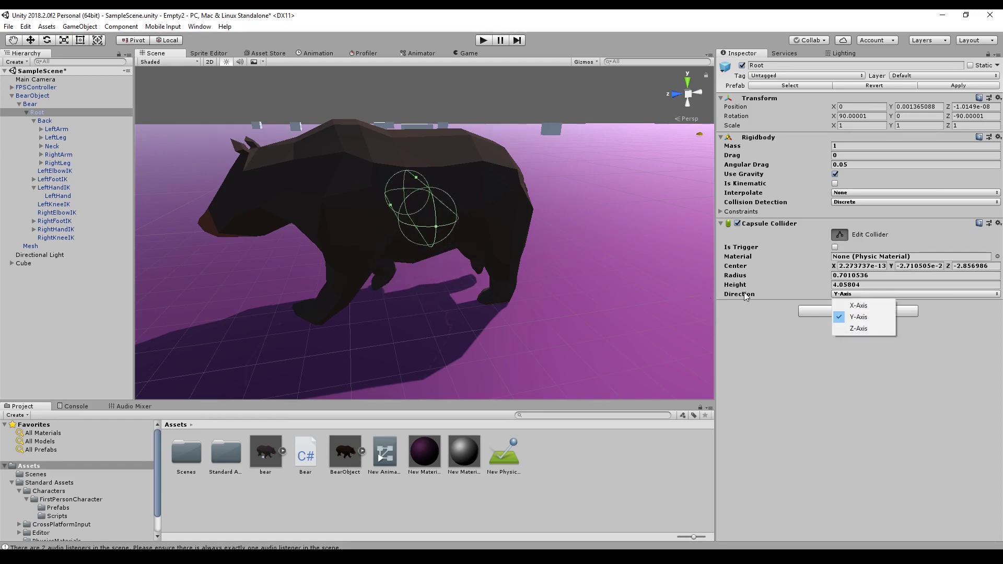
left_click(875, 308)
left_click_drag(416, 178, 429, 136)
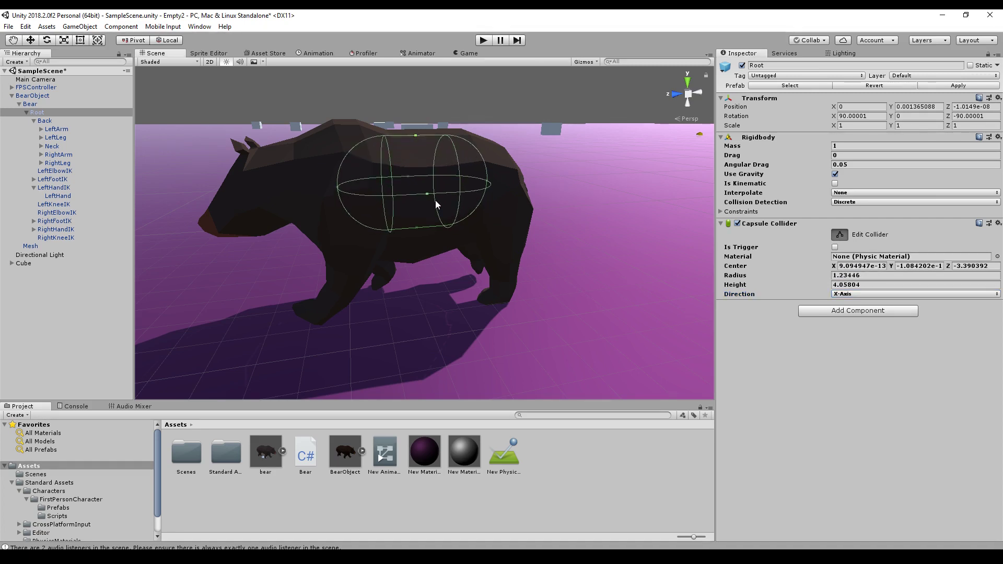
left_click_drag(490, 185, 524, 182)
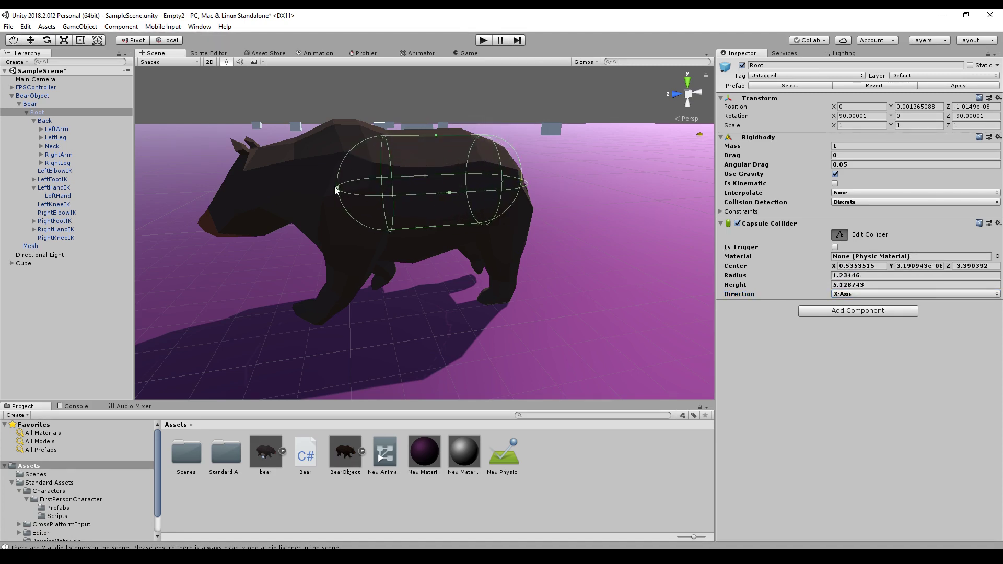
left_click_drag(340, 190, 285, 197)
middle_click_drag(546, 183, 483, 206)
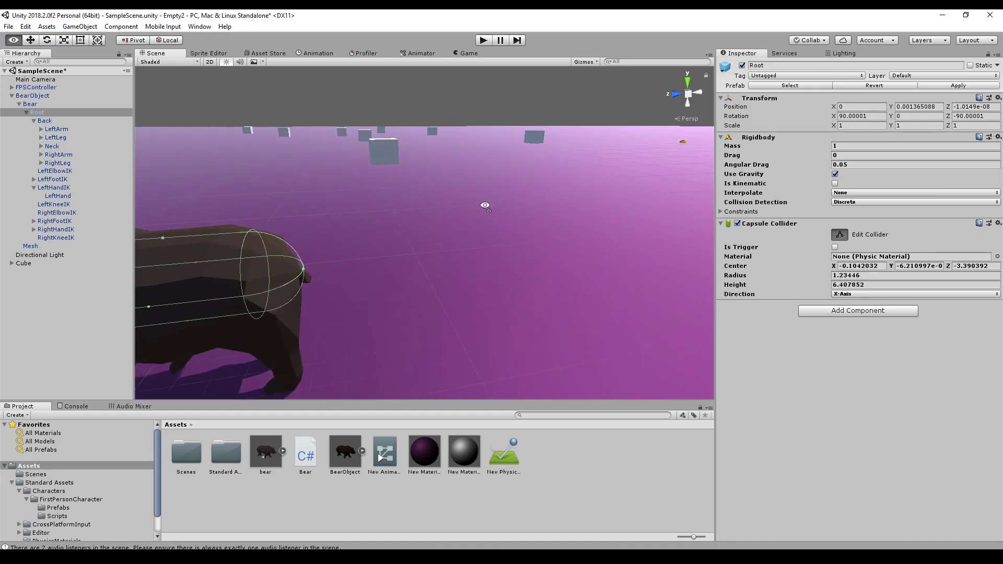
right_click_drag(483, 206, 374, 190)
middle_click_drag(373, 191, 405, 163)
right_click_drag(405, 163, 454, 170)
middle_click_drag(453, 170, 501, 178)
scroll(502, 180, "up", 4)
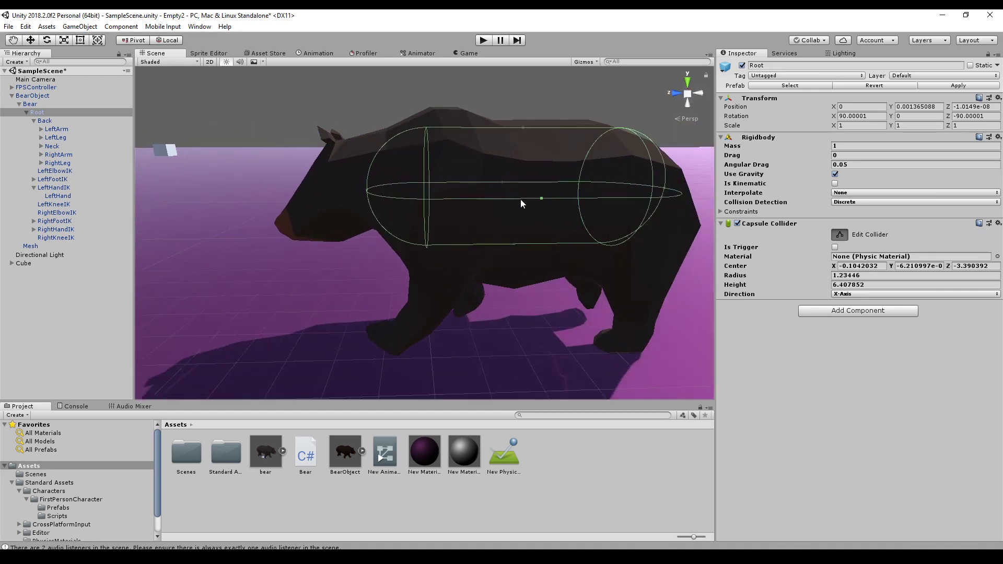
Add a Rigidbody component to the bear's LeftArm bone
left_click(56, 130)
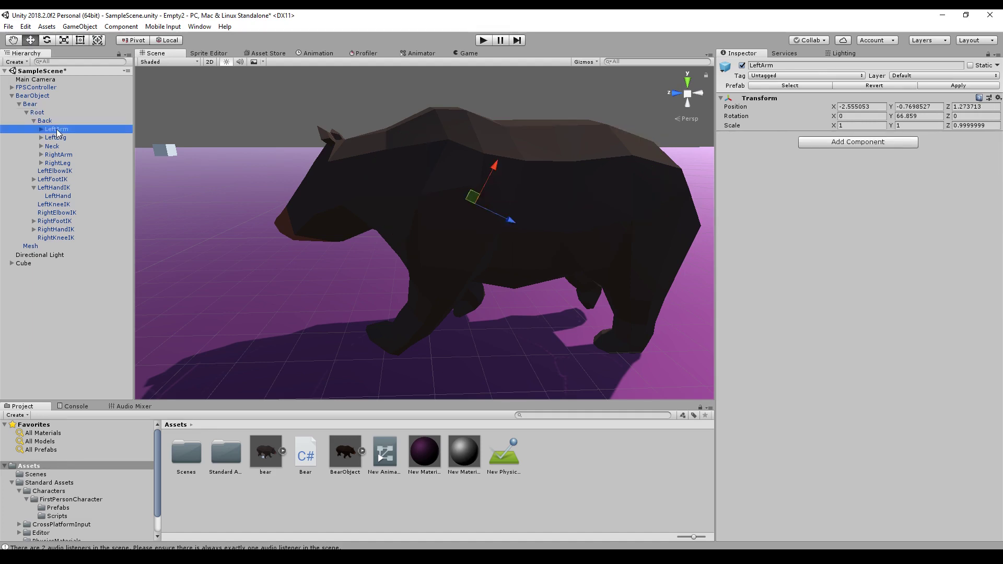
right_click(58, 132)
left_click(871, 143)
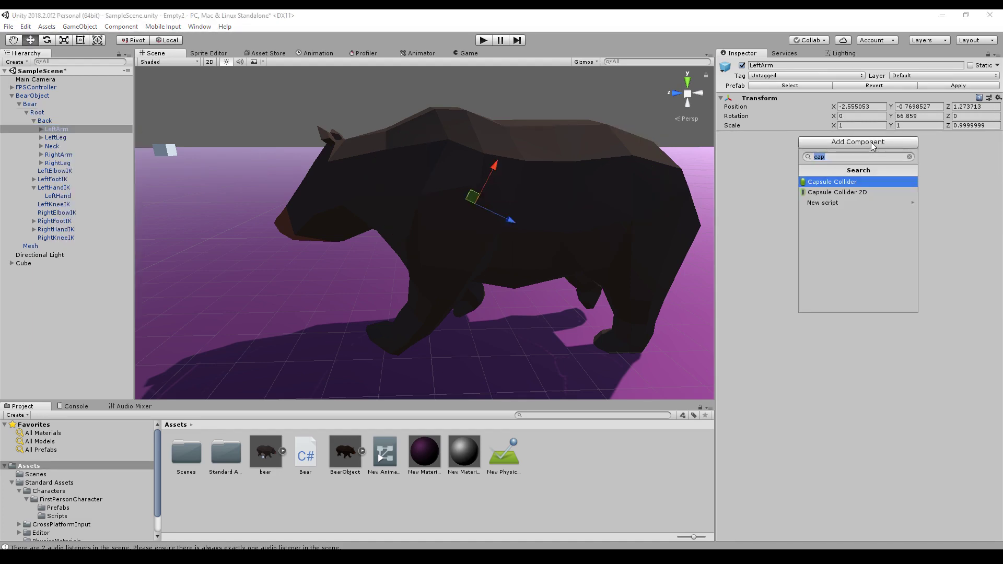
type("rigid")
key("Return")
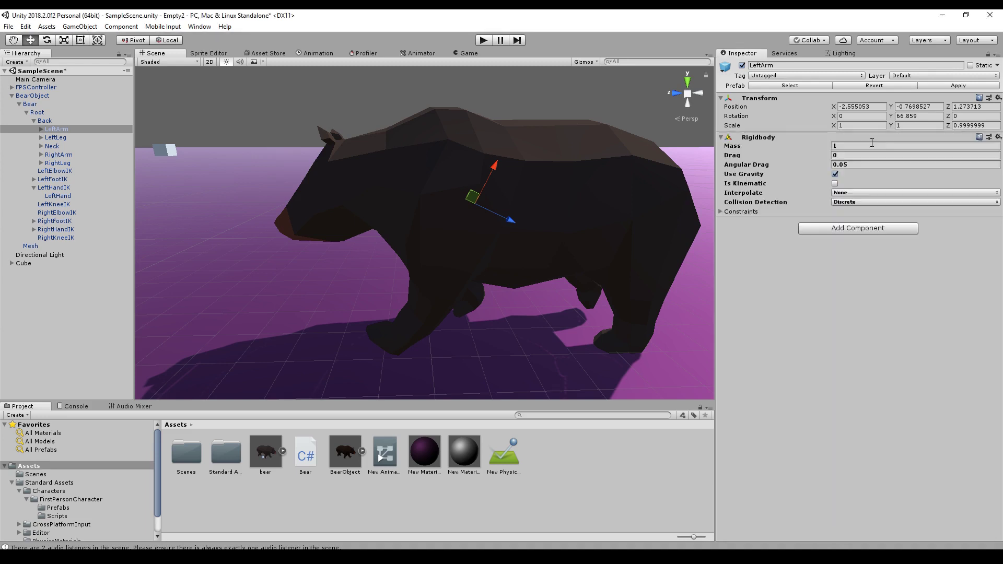
Add a Character Joint to LeftArm and assign the Root bone's Rigidbody as its Connected Body
left_click(880, 229)
type("cha")
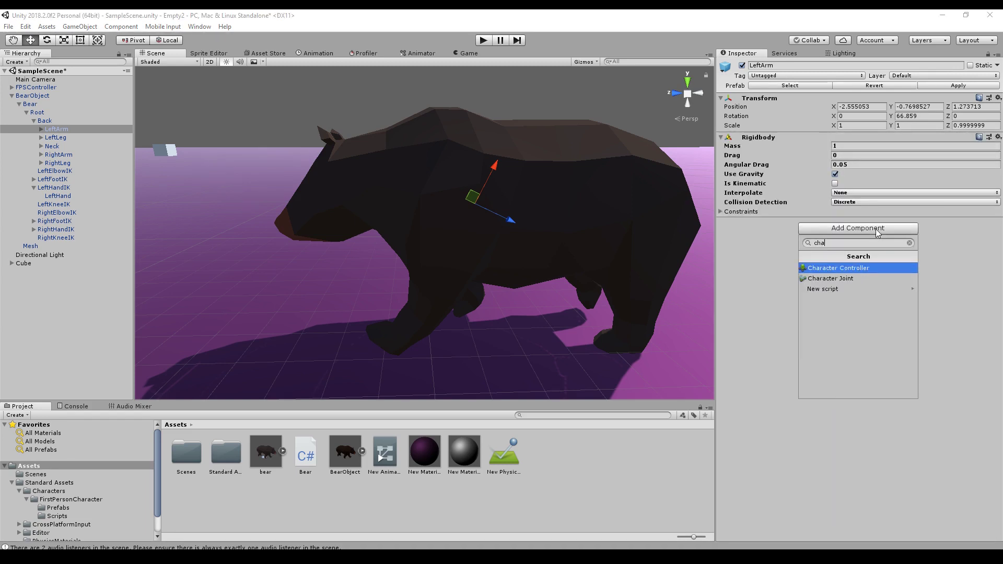
key("Down")
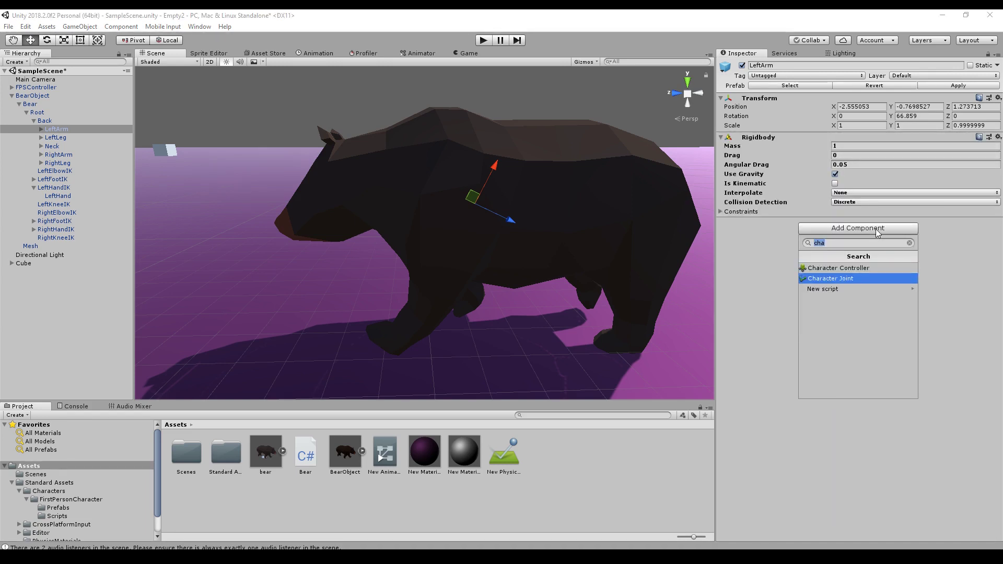
key("Return")
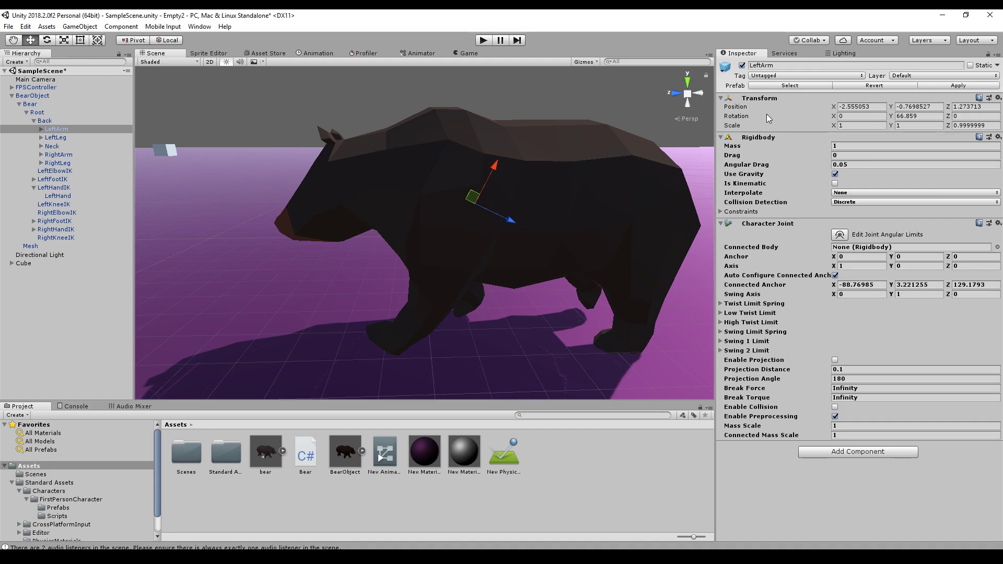
right_click(764, 139)
left_click(735, 141)
left_click_drag(41, 117, 859, 252)
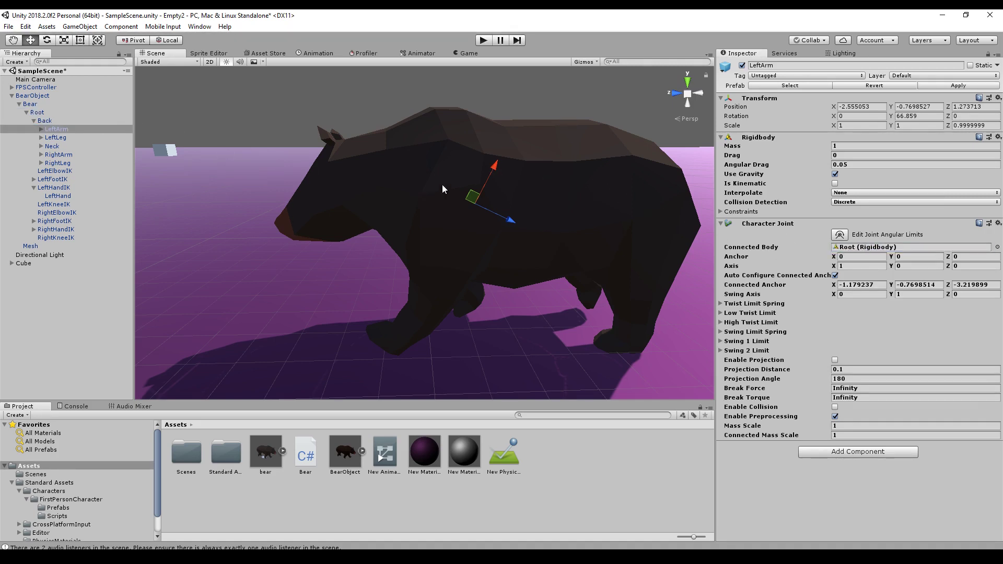
Add a Capsule Collider to LeftArm and enlarge it to a radius of about 0.93 and a height of about 3.38
left_click(838, 453)
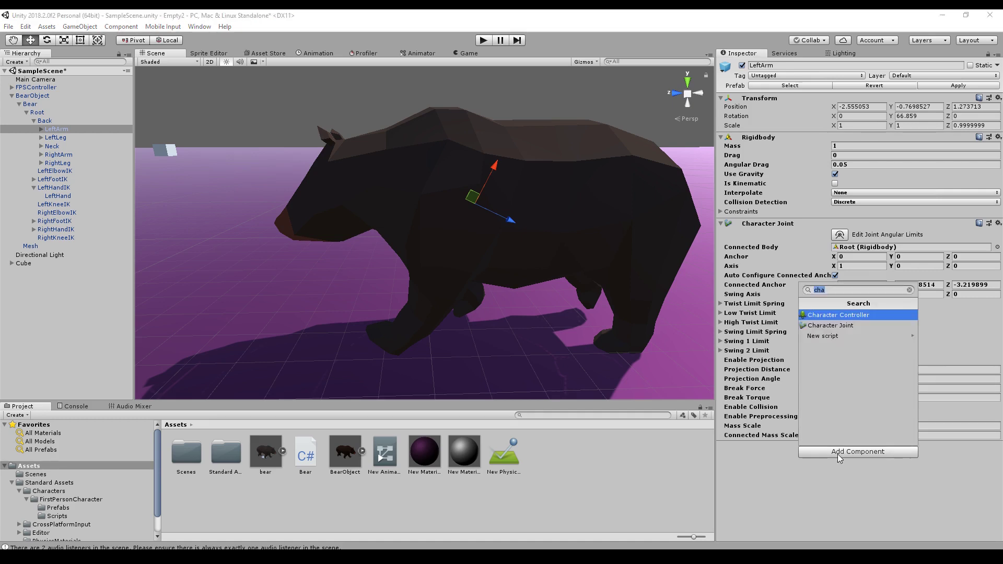
type("capsule")
key("Return")
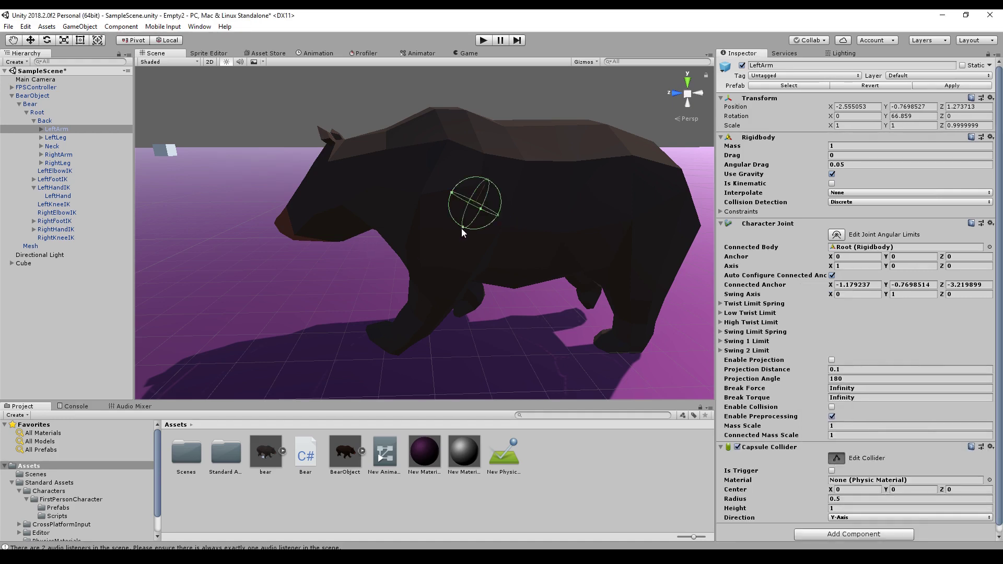
left_click_drag(462, 229, 444, 268)
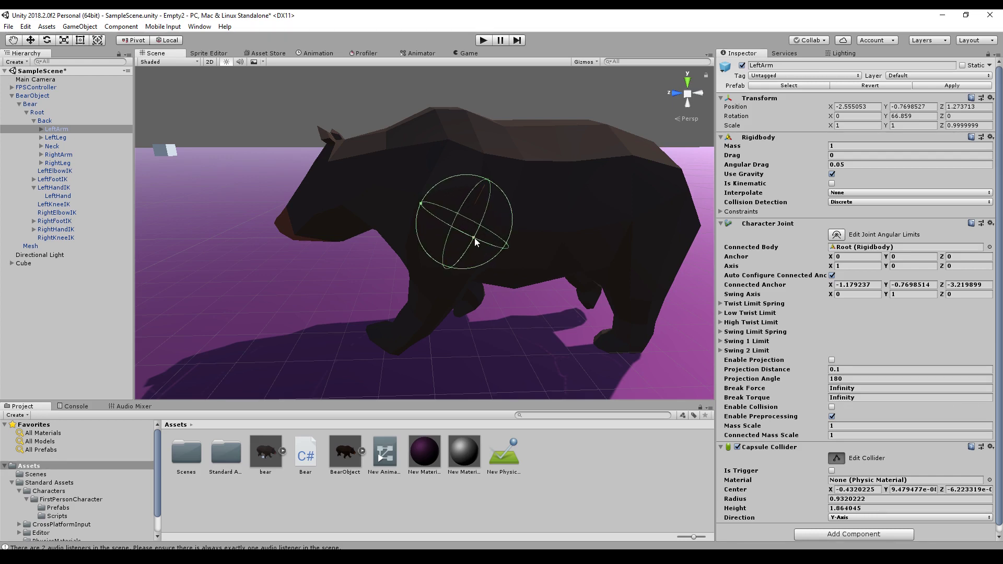
left_click_drag(474, 238, 490, 260)
right_click_drag(400, 208, 441, 212)
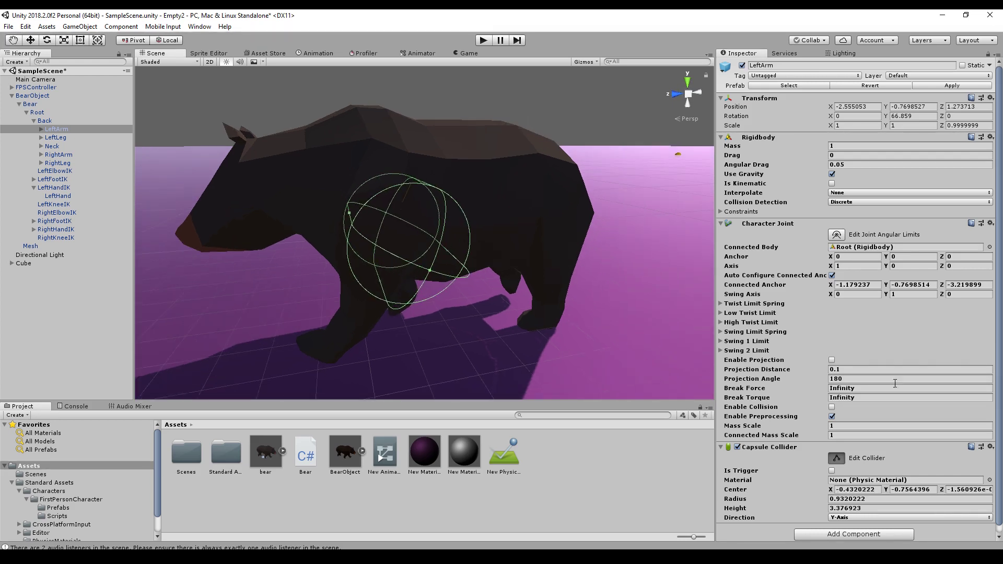
Orient LeftArm's collider along the X-Axis and reshape it down the left front leg to about 0.43 radius and 2.70 height
left_click(865, 518)
left_click(862, 496)
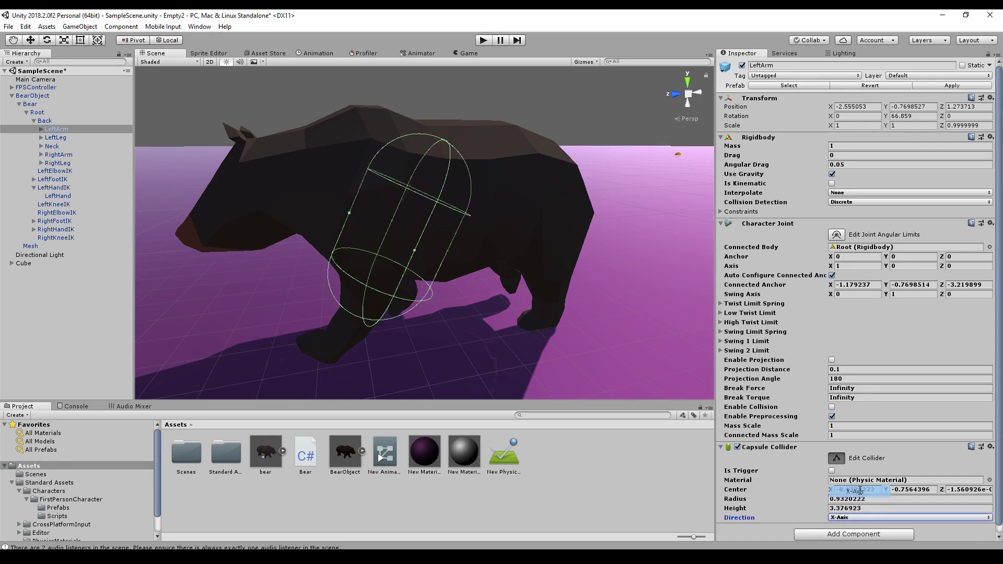
middle_click_drag(472, 286, 522, 270)
left_click_drag(499, 238, 477, 224)
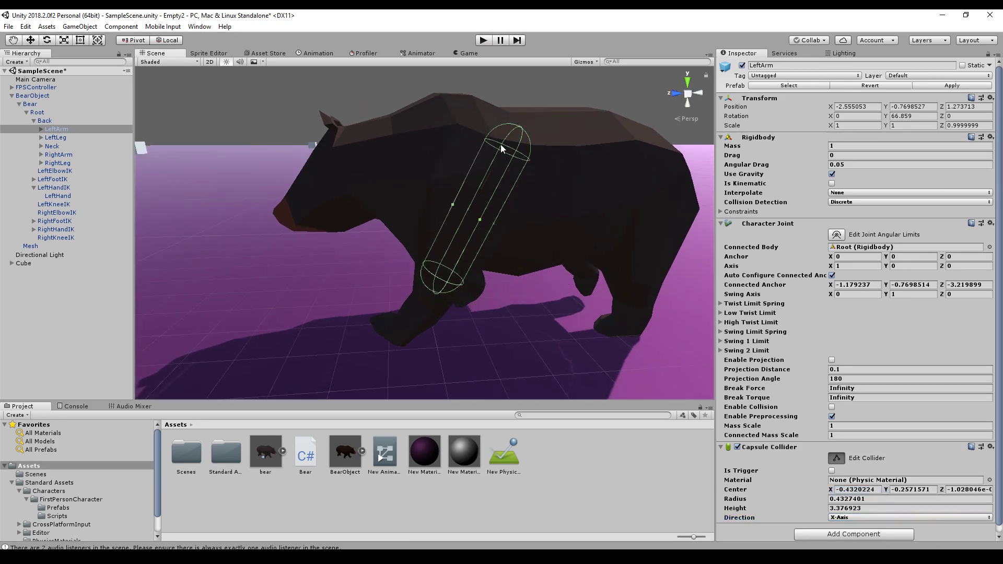
left_click_drag(520, 127, 481, 235)
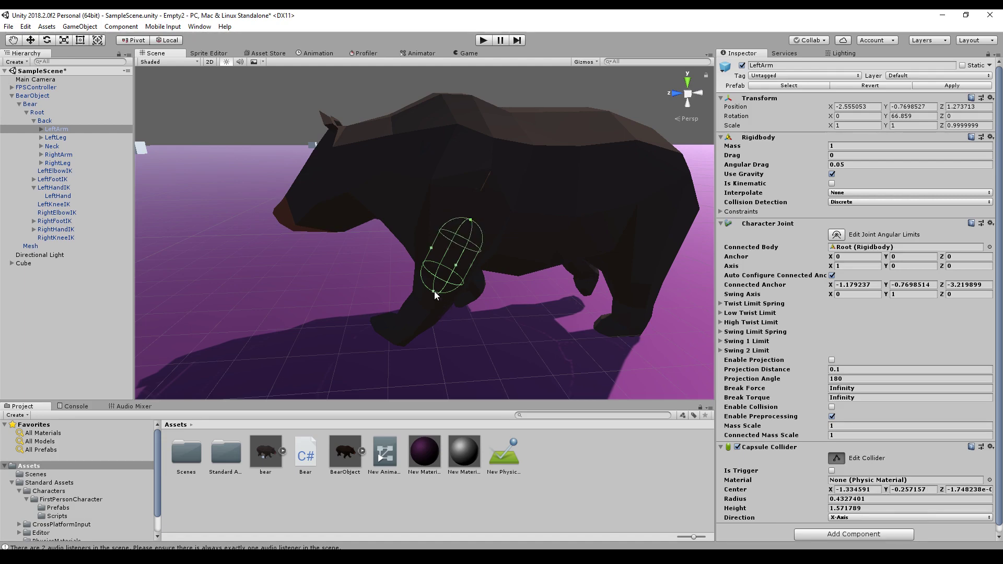
left_click_drag(434, 291, 406, 342)
Narrow LeftArm's capsule collider to a radius of about 0.32, fitting it inside the leg as seen from the front
left_click_drag(300, 284, 390, 255, "alt")
middle_click_drag(390, 255, 366, 281)
left_click_drag(537, 232, 529, 230)
middle_click_drag(517, 233, 418, 235)
left_click_drag(419, 235, 552, 241, "alt")
middle_click_drag(596, 233, 566, 230)
left_click_drag(615, 227, 590, 225)
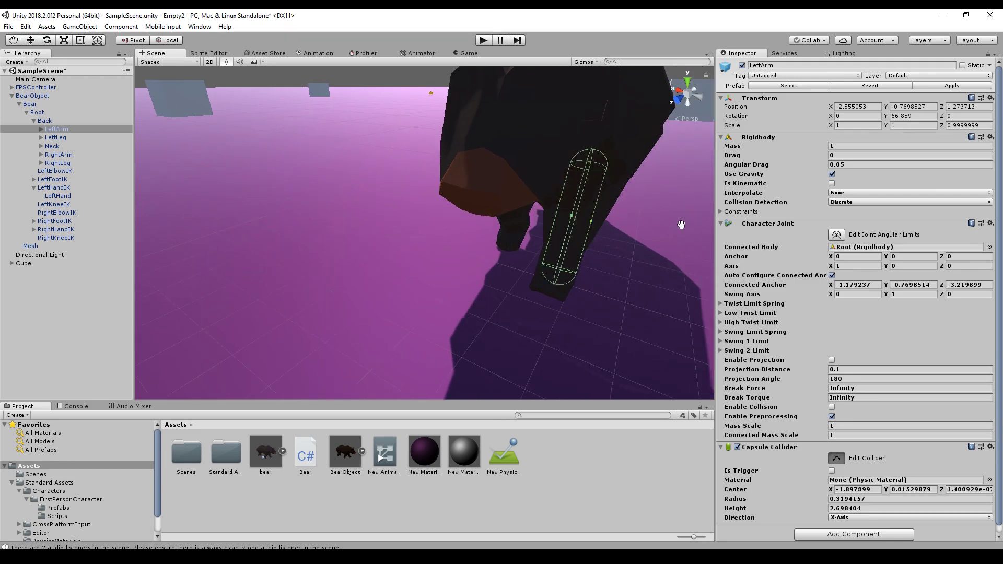
left_click_drag(679, 223, 443, 233, "alt")
middle_click_drag(566, 300, 547, 277)
scroll(447, 233, "up", 5)
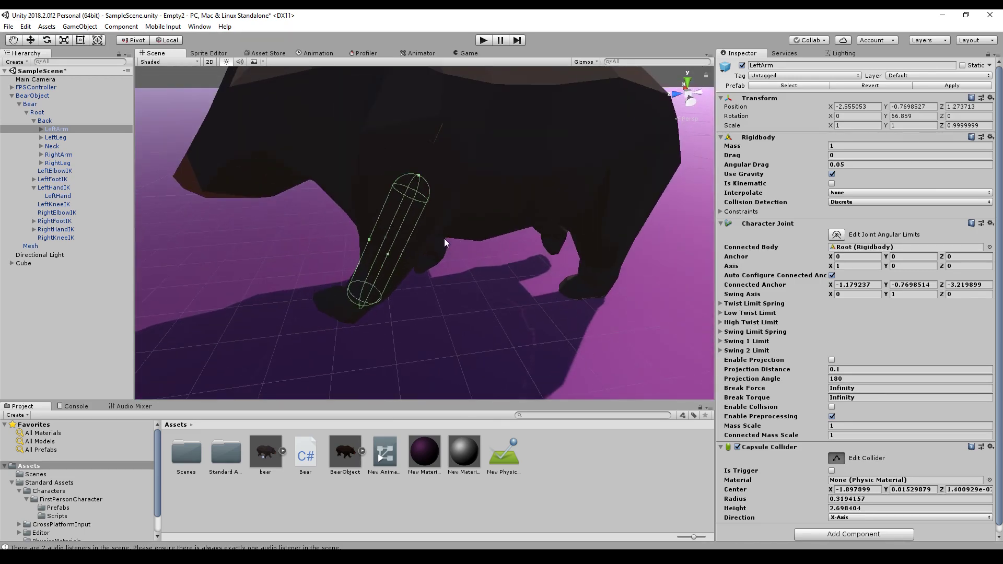
Examine how the Root and LeftArm colliders sit against each other within BearObject
left_click(34, 96)
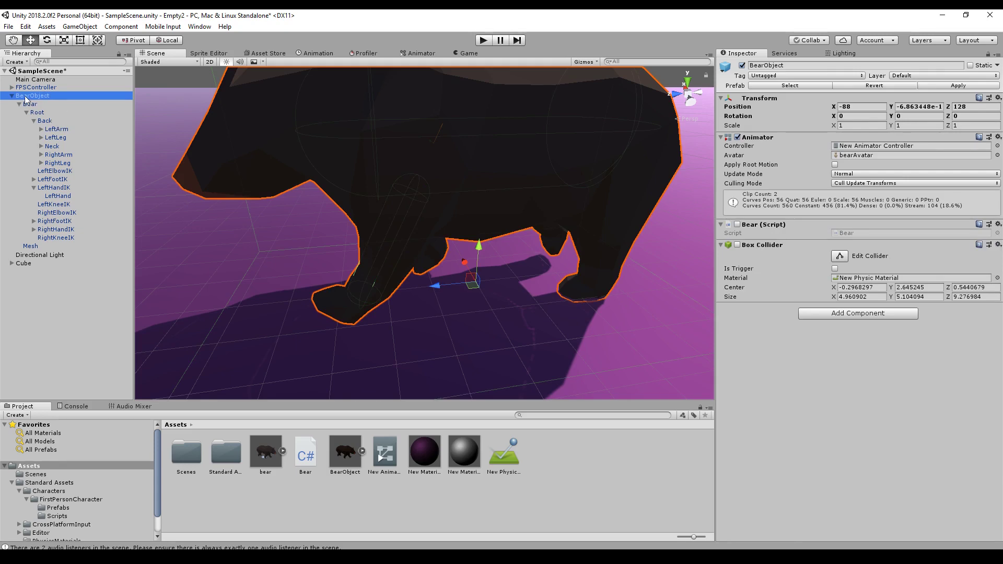
middle_click_drag(410, 116, 353, 152)
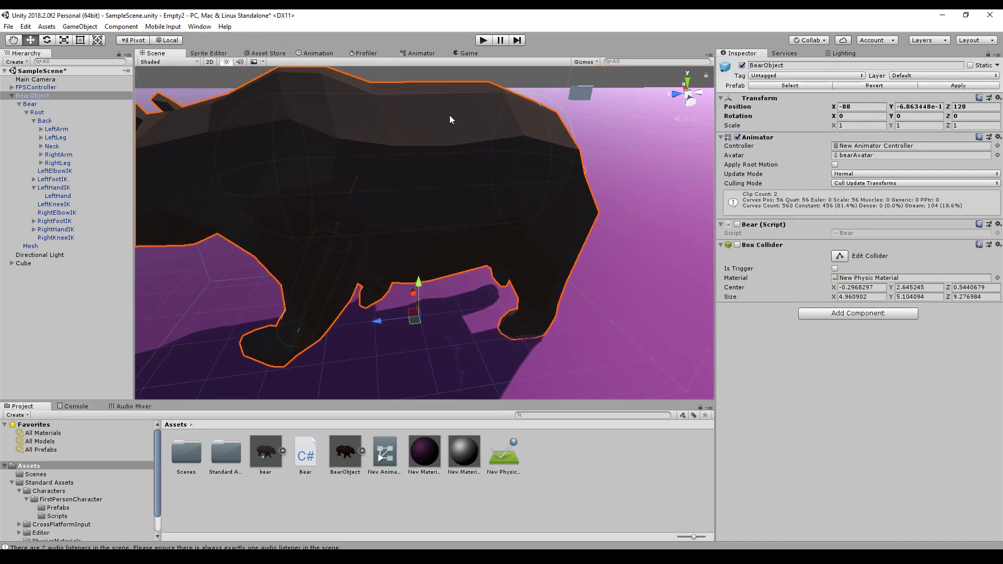
middle_click_drag(268, 267, 276, 212)
left_click_drag(282, 224, 303, 172, "alt")
middle_click_drag(325, 256, 344, 243)
left_click_drag(343, 243, 403, 224, "alt")
scroll(468, 215, "up", 5)
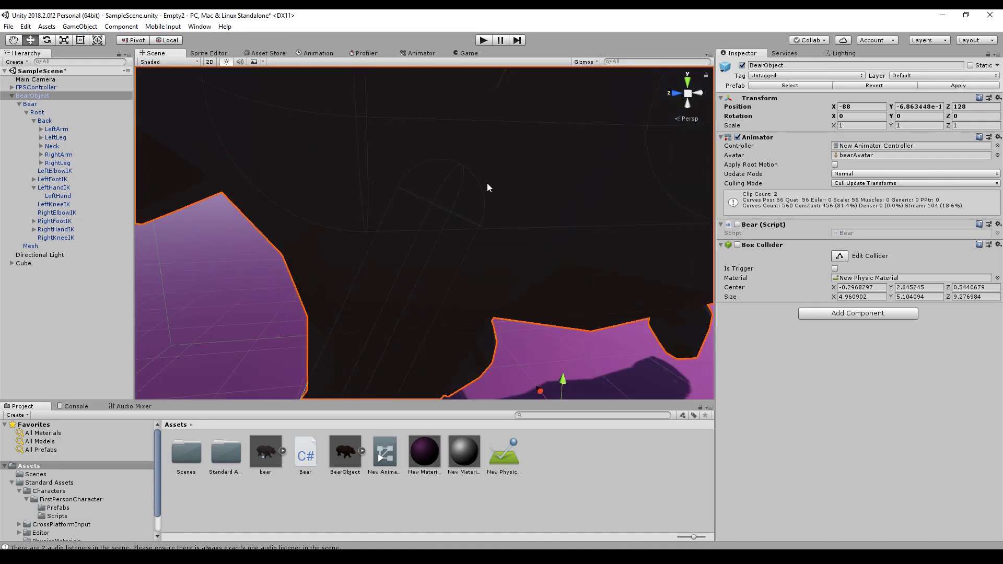
scroll(487, 187, "down", 3)
Shorten LeftArm's capsule collider from its upper end to a height of about 2.07 and check its clearance from the Root collider
left_click(57, 129)
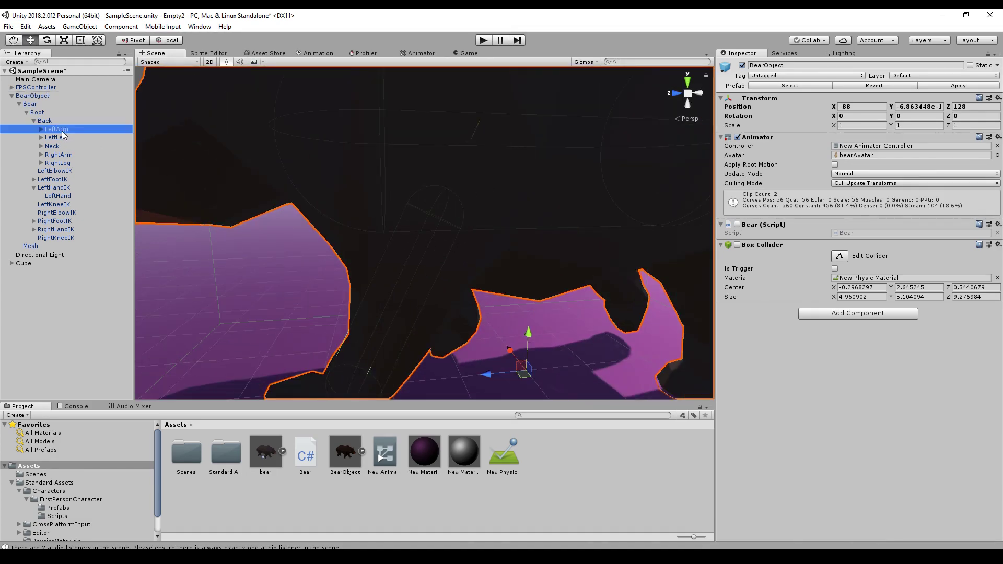
left_click(837, 458)
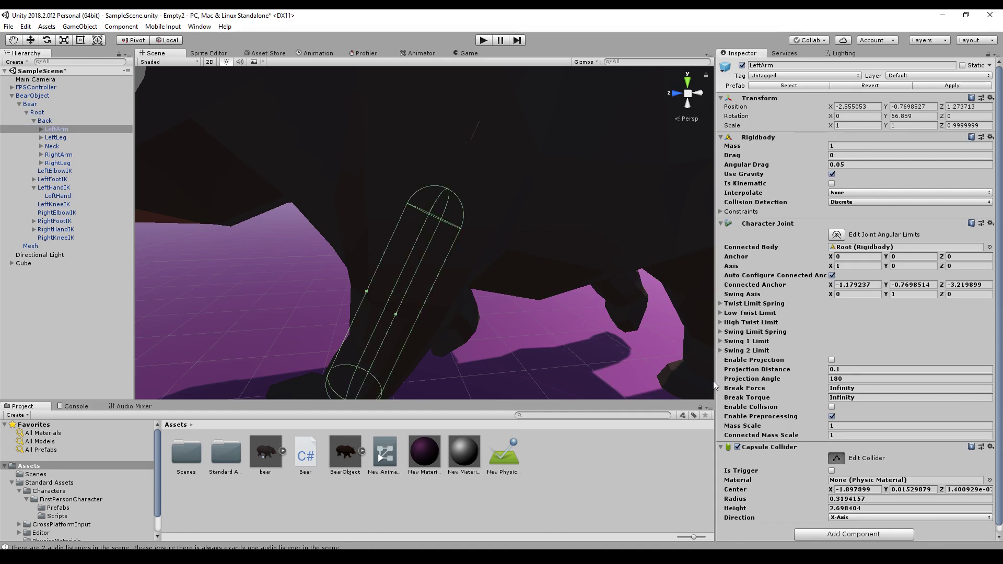
left_click_drag(448, 191, 422, 241)
middle_click_drag(311, 264, 313, 229)
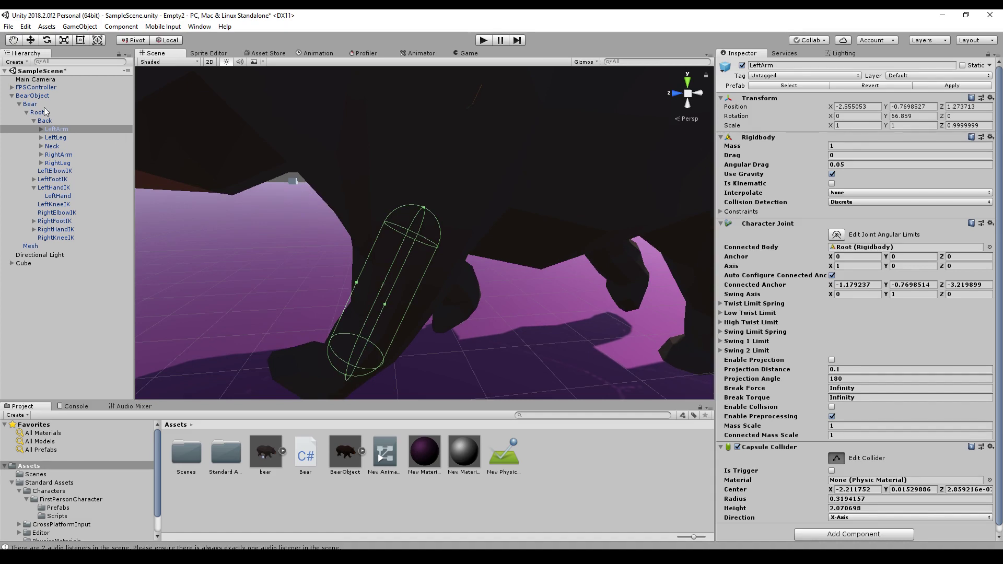
left_click(32, 96)
scroll(461, 239, "down", 3)
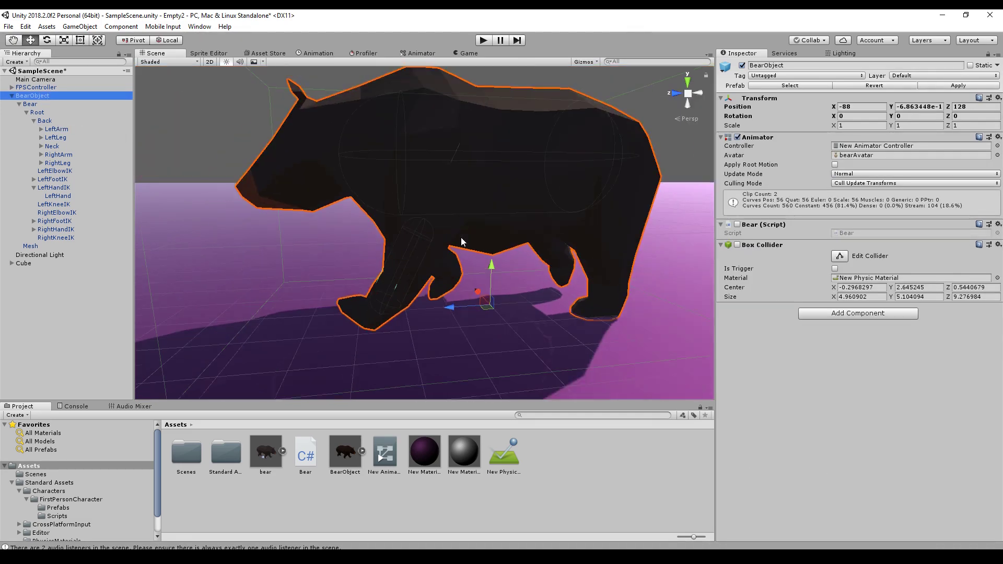
middle_click_drag(544, 192, 529, 209)
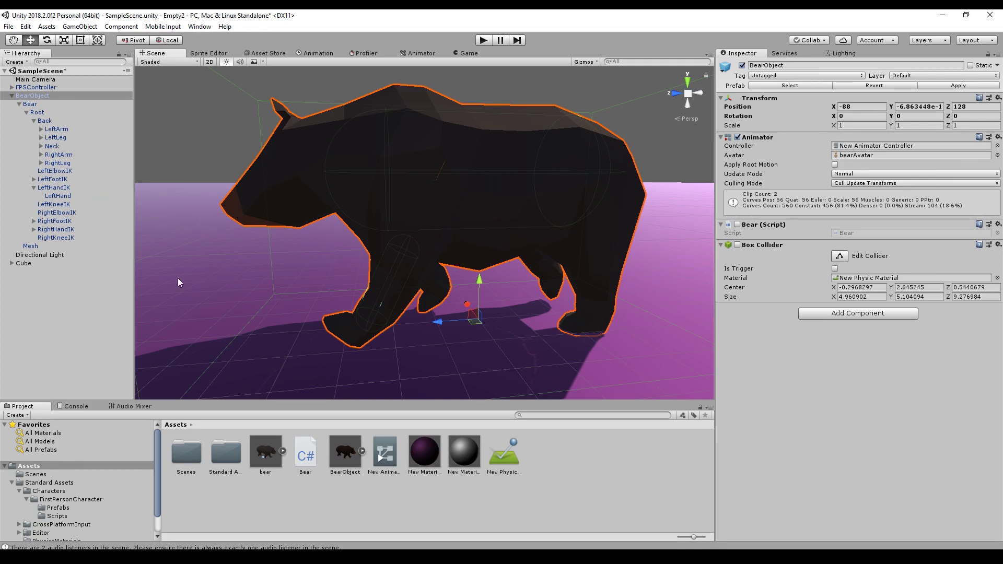
Examine where the LeftArm, LeftArm2 and LeftHandIK bones sit in the bear's left front leg
left_click(55, 128)
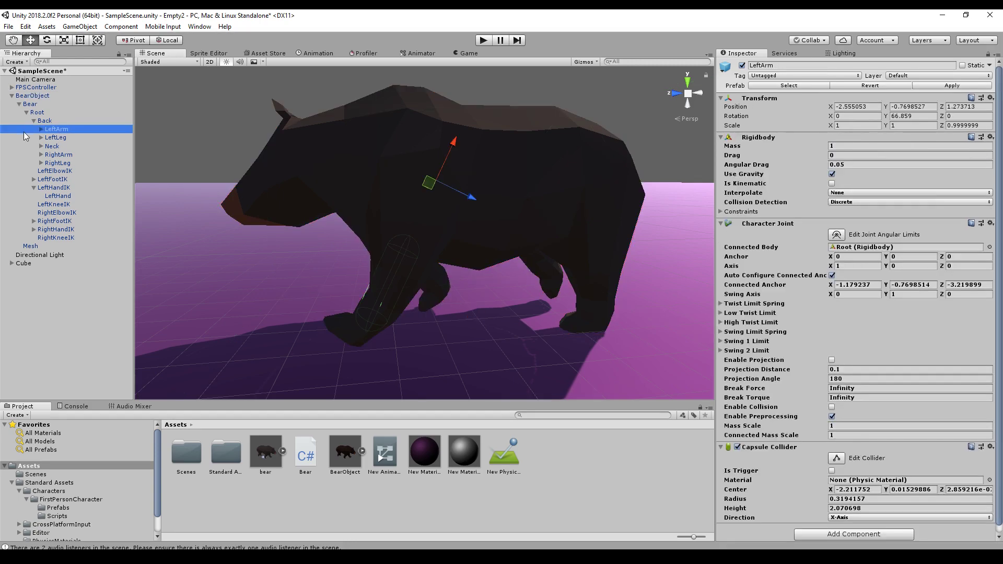
left_click(41, 129)
left_click(59, 138)
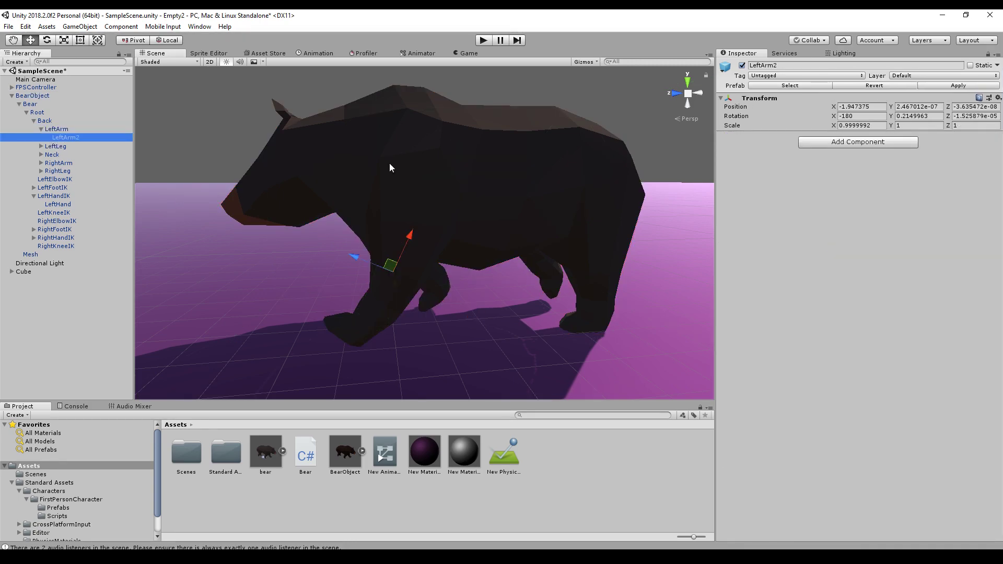
left_click(41, 129)
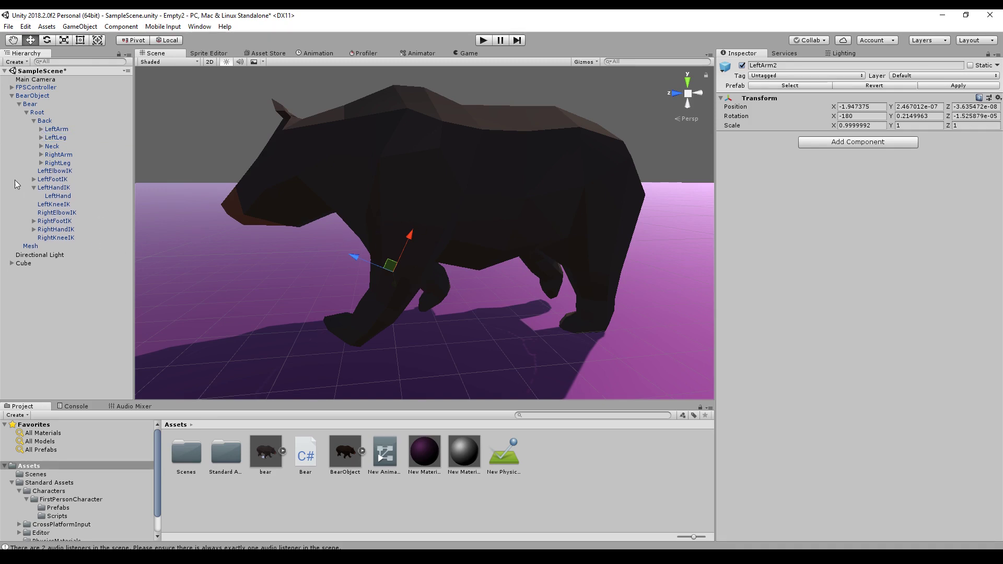
left_click(47, 189)
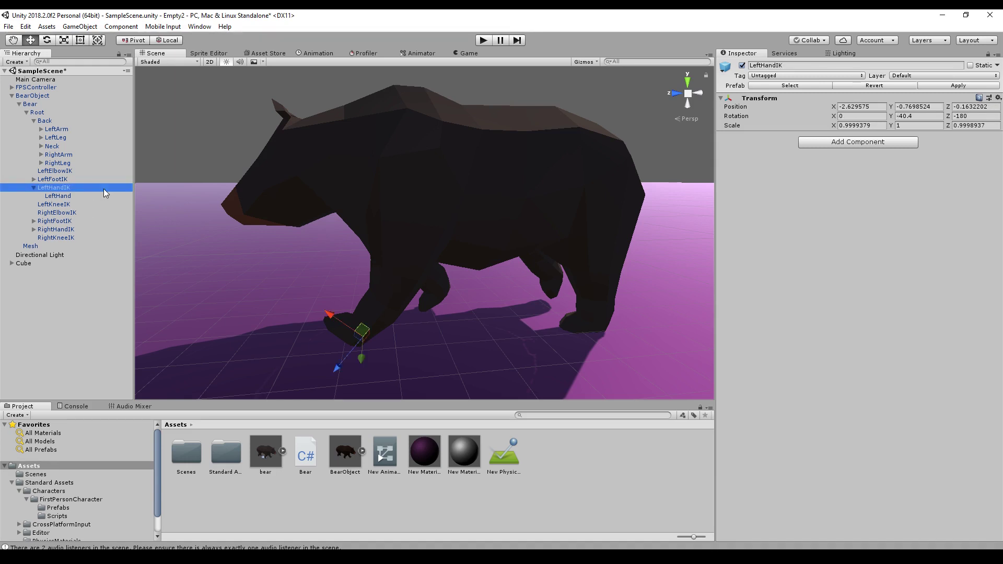
Add a Character Joint with its Rigidbody and a Capsule Collider to the LeftHandIK bone
left_click(34, 187)
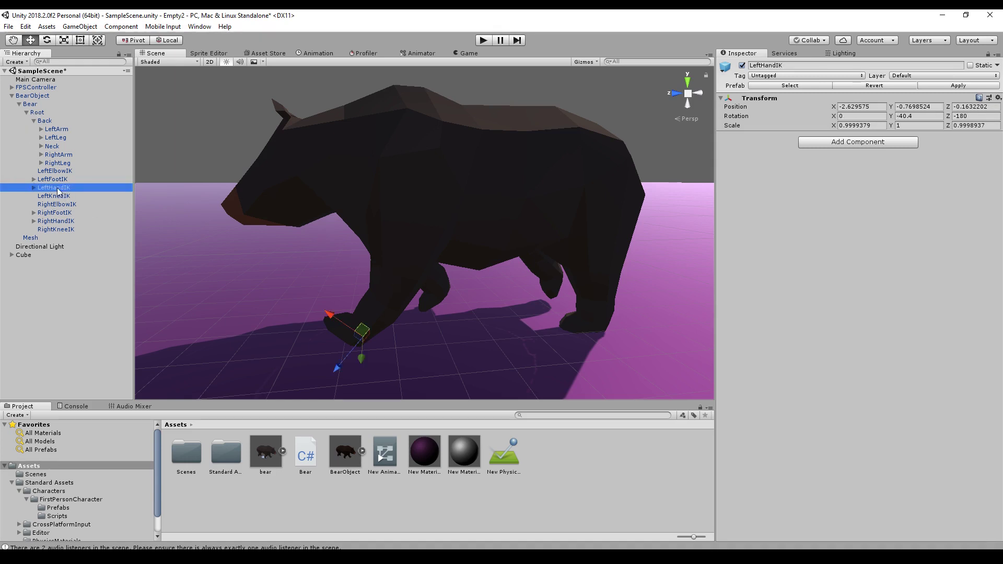
left_click(34, 188)
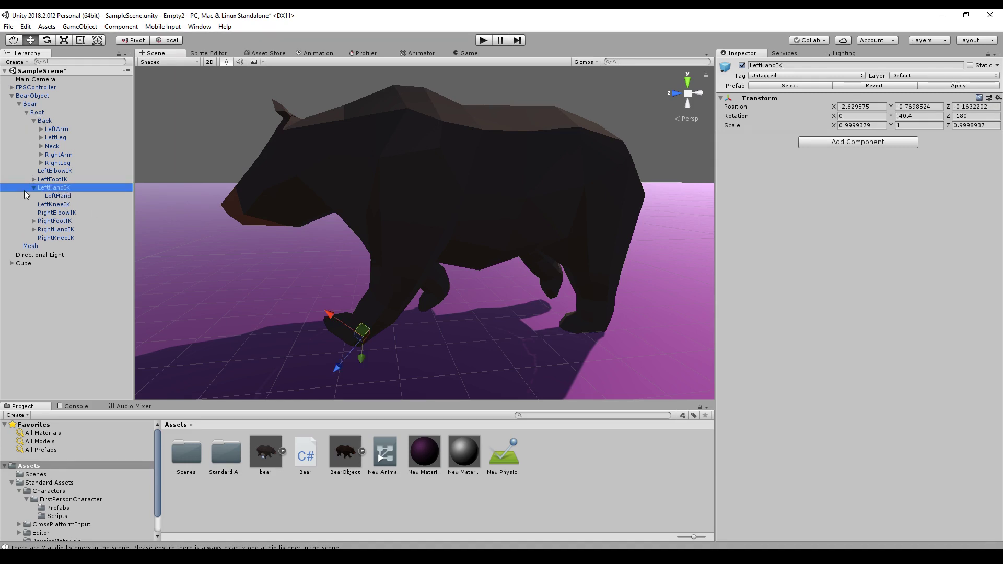
left_click(33, 187)
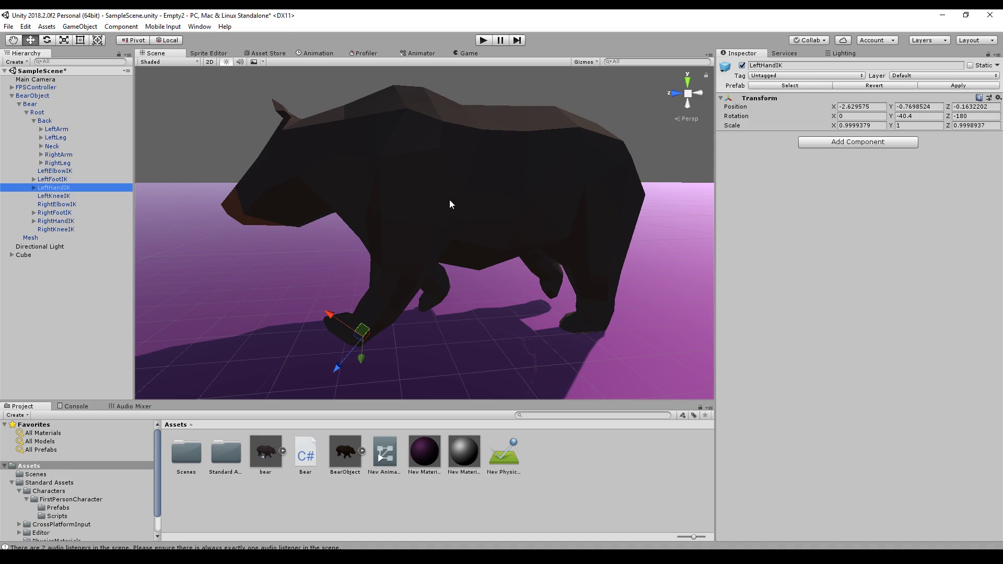
left_click(882, 142)
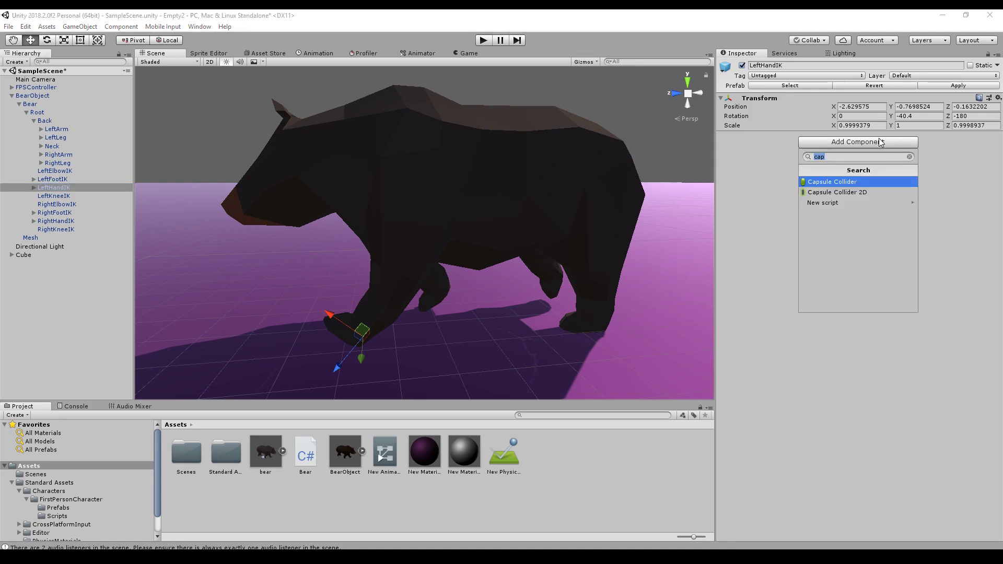
type("ch")
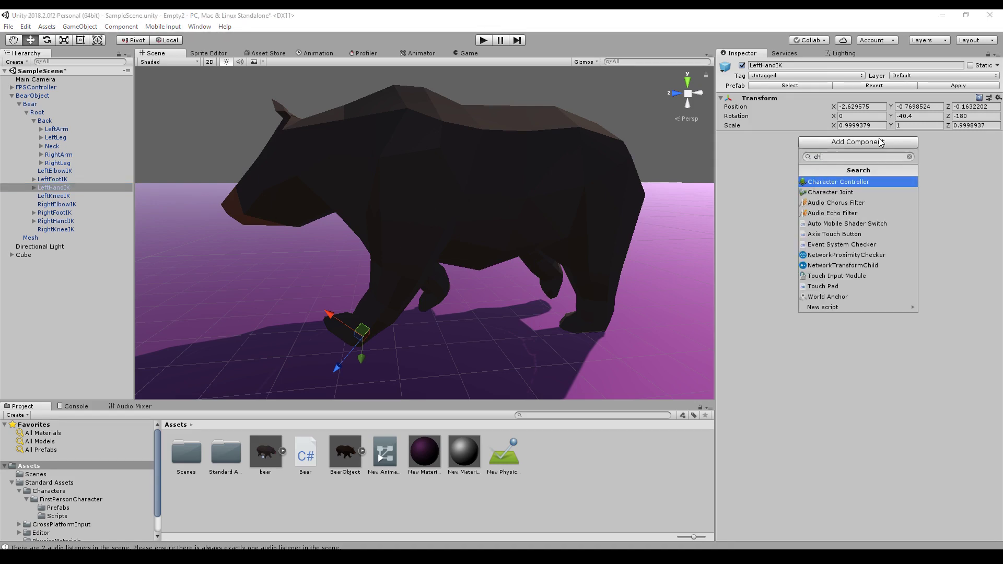
key("Down")
key("Return")
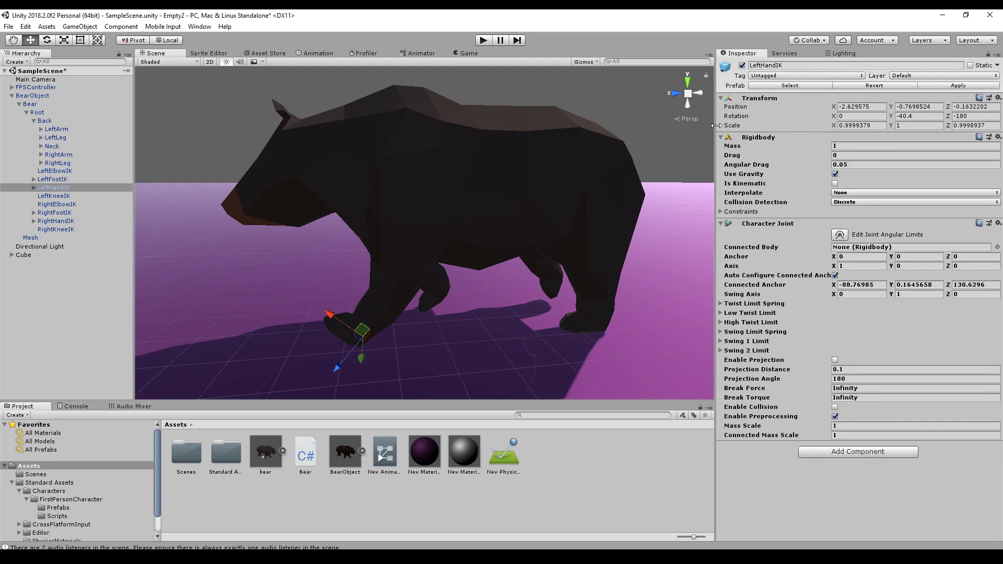
left_click(846, 452)
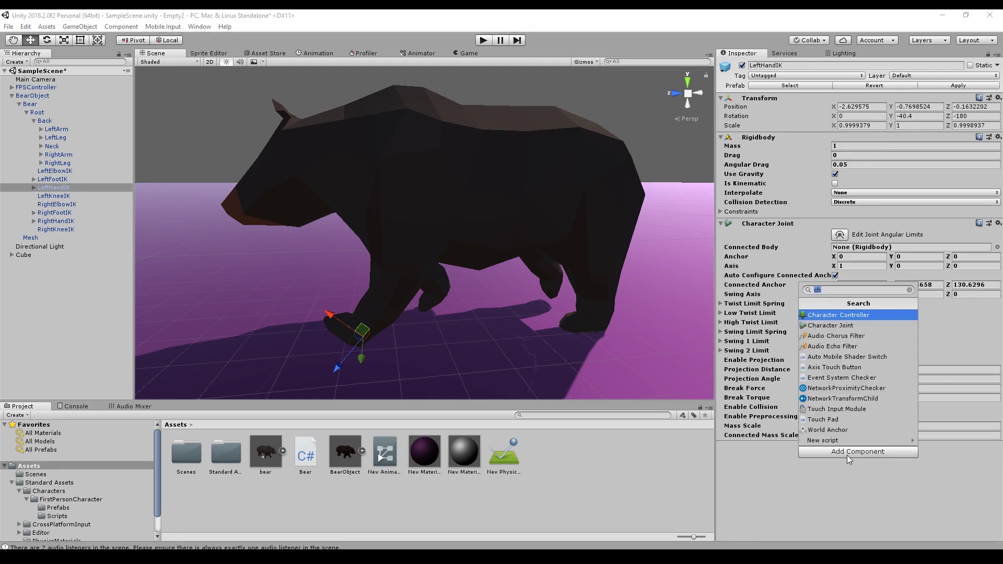
type("cap")
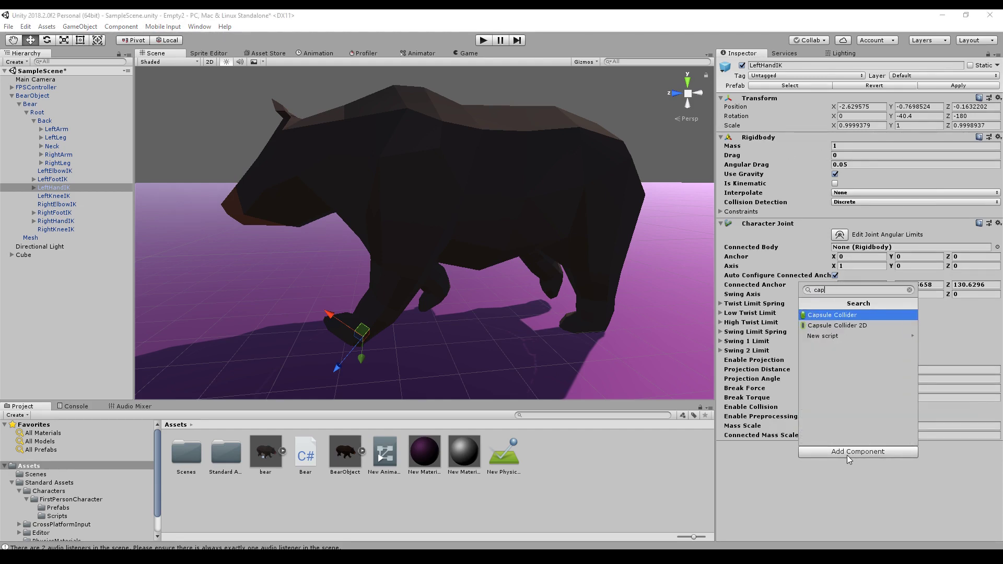
key("Return")
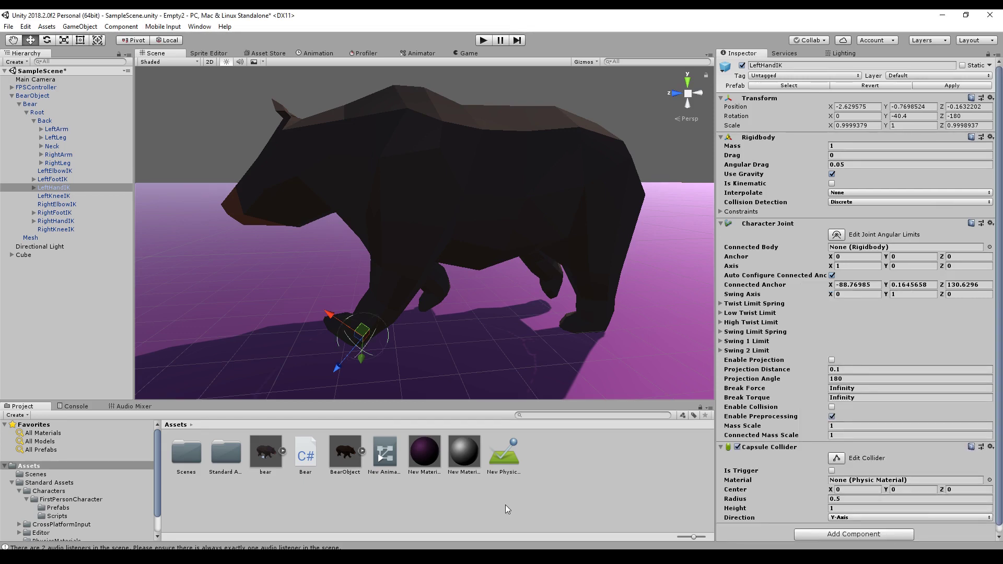
Set LeftHandIK's capsule collider direction to X-Axis and shrink it around the paw to about 0.18 radius and 0.94 height
left_click(836, 458)
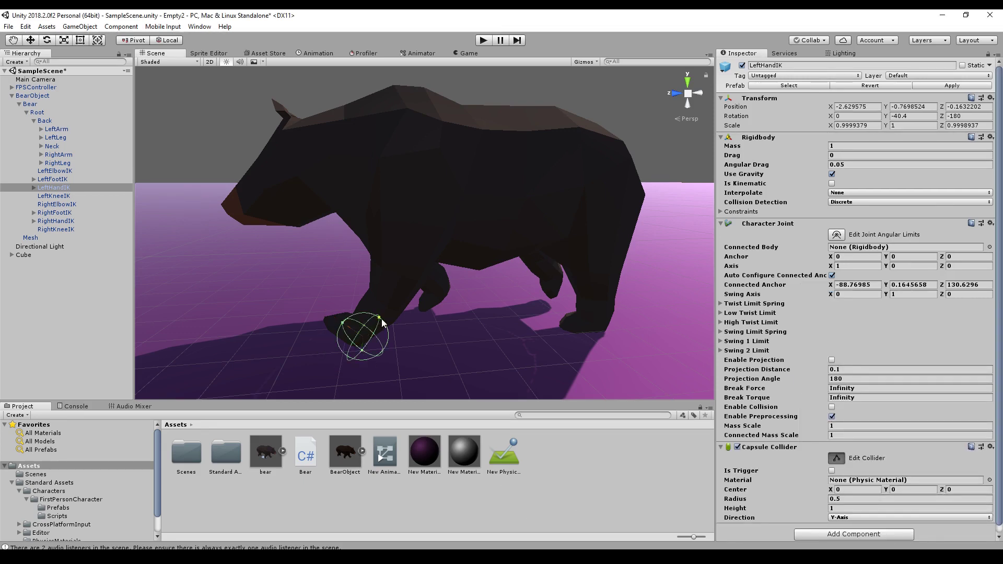
left_click_drag(380, 318, 314, 294)
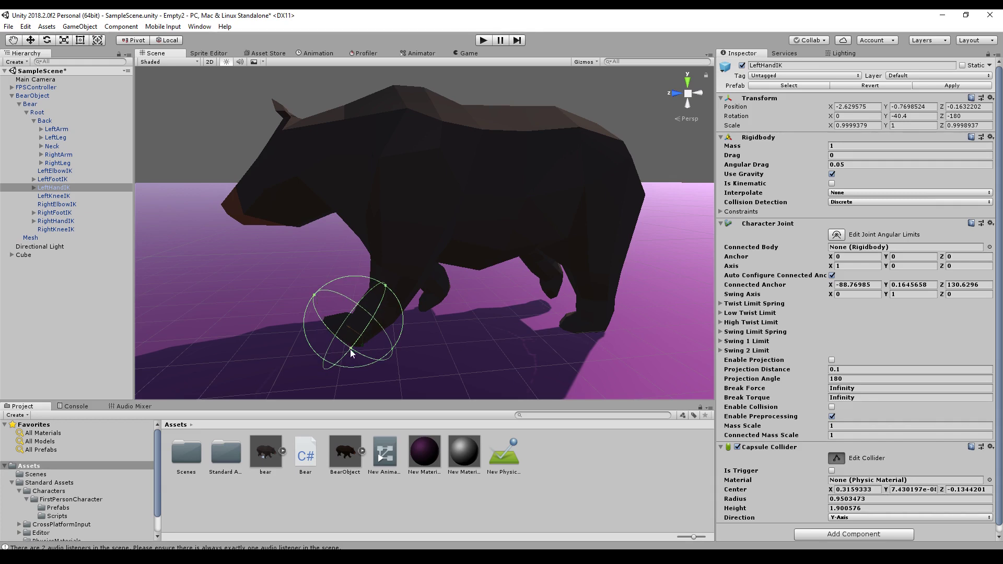
left_click_drag(351, 354, 348, 366)
left_click(854, 518)
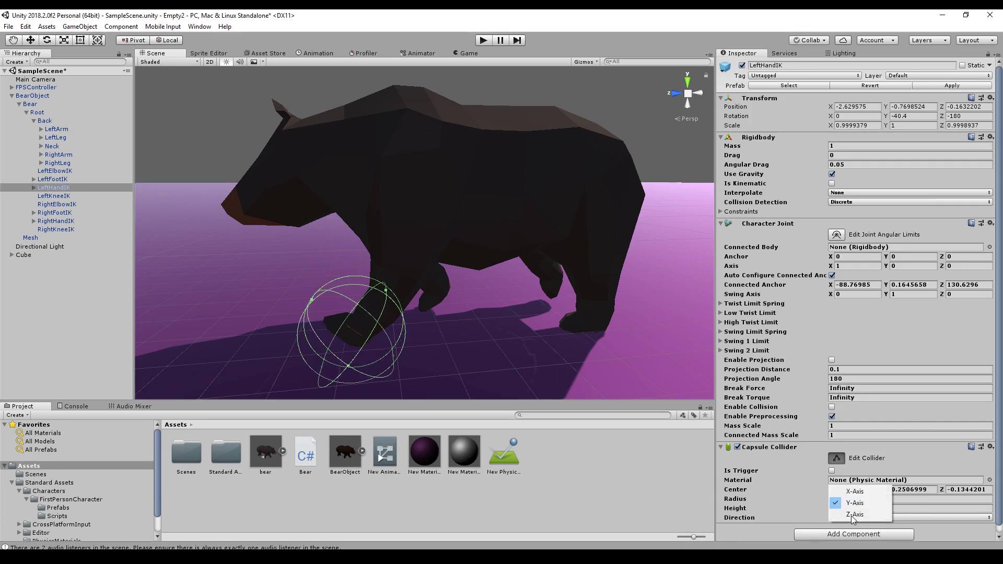
left_click(859, 493)
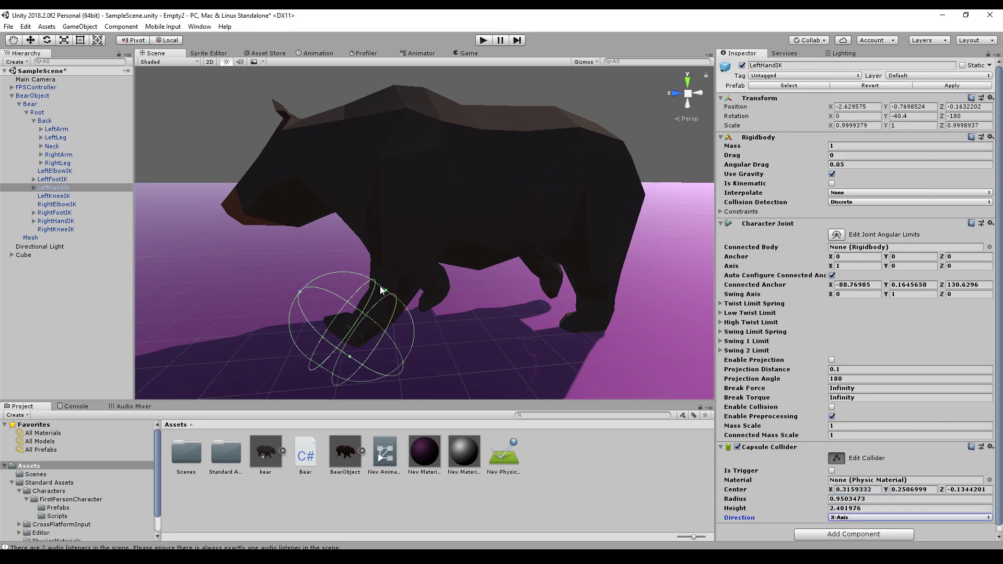
left_click_drag(380, 291, 360, 338)
left_click_drag(299, 294, 326, 313)
Adjust LeftHandIK's capsule collider across the paw's width, viewed from the front, to a radius of about 0.23
right_click_drag(278, 284, 367, 308)
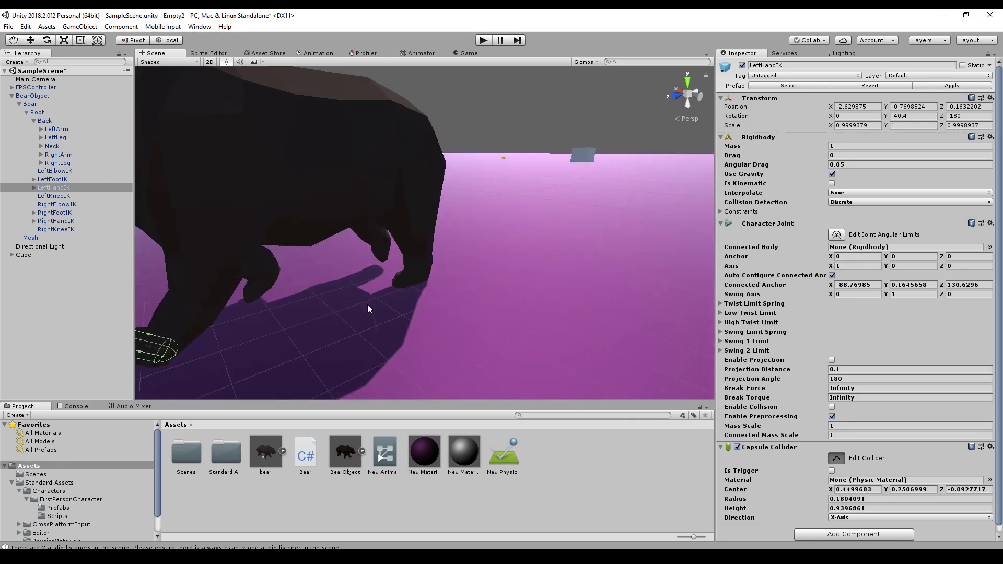
middle_click_drag(329, 305, 488, 286)
middle_click_drag(678, 291, 606, 309)
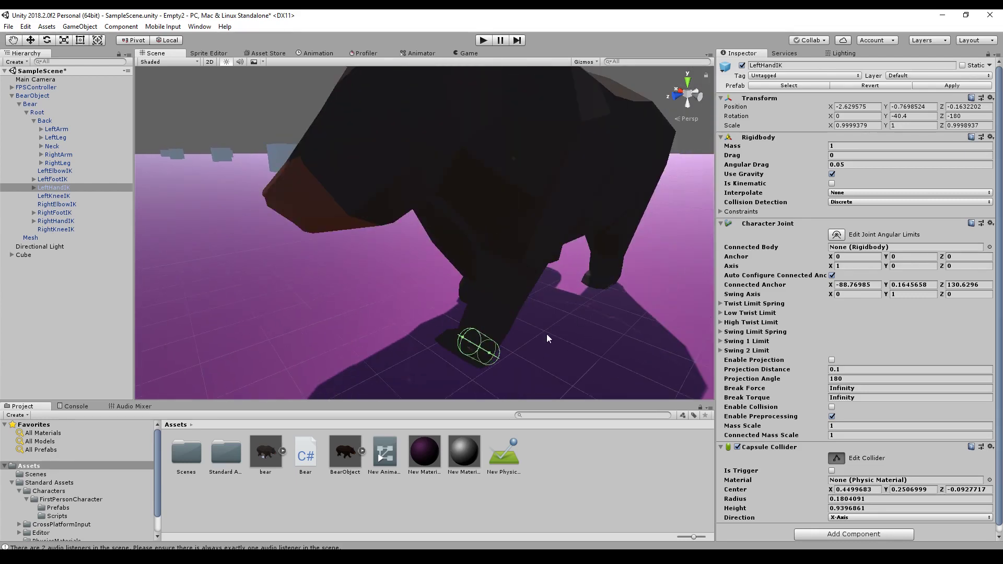
right_click_drag(374, 306, 543, 316)
middle_click_drag(459, 326, 550, 312)
mouse_move(554, 336)
left_mouse_down()
mouse_move(533, 333)
mouse_move(558, 340)
left_mouse_up()
Shorten LeftArm's capsule collider from its lower end to a height of about 1.82, clearing the paw's collider
left_click(27, 96)
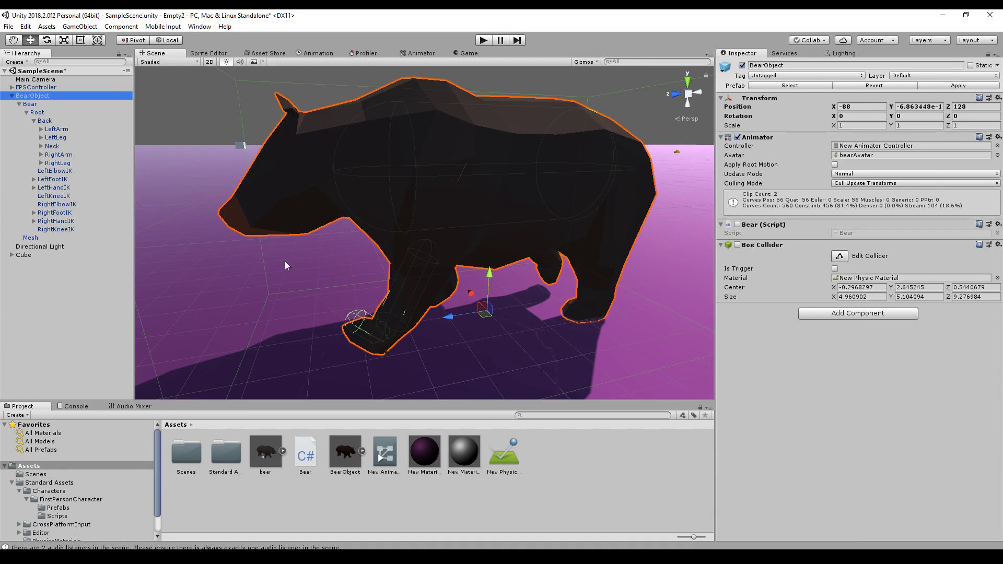
middle_click_drag(284, 261, 346, 249)
scroll(346, 250, "up", 3)
right_click_drag(350, 232, 395, 183)
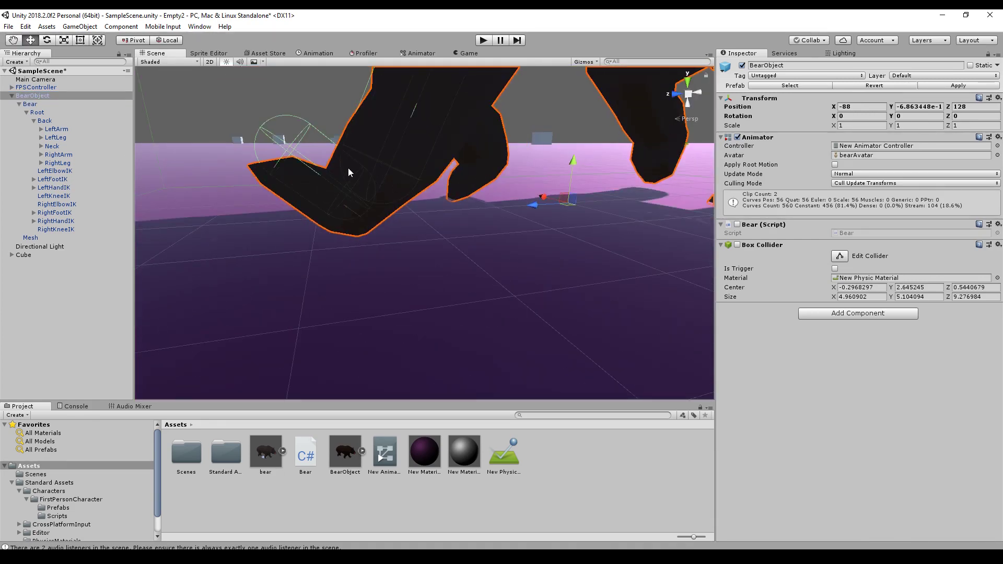
left_click(57, 129)
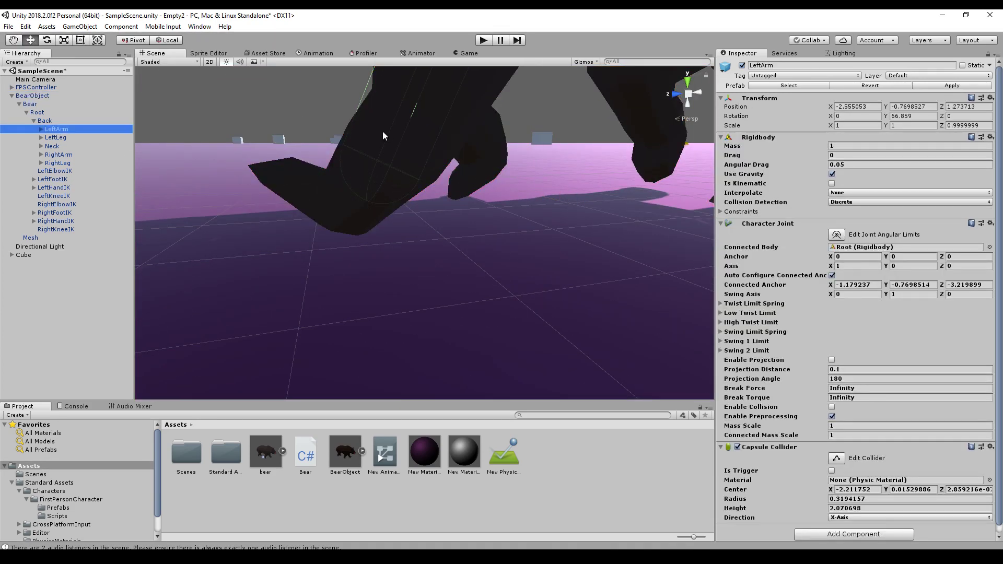
left_click(836, 458)
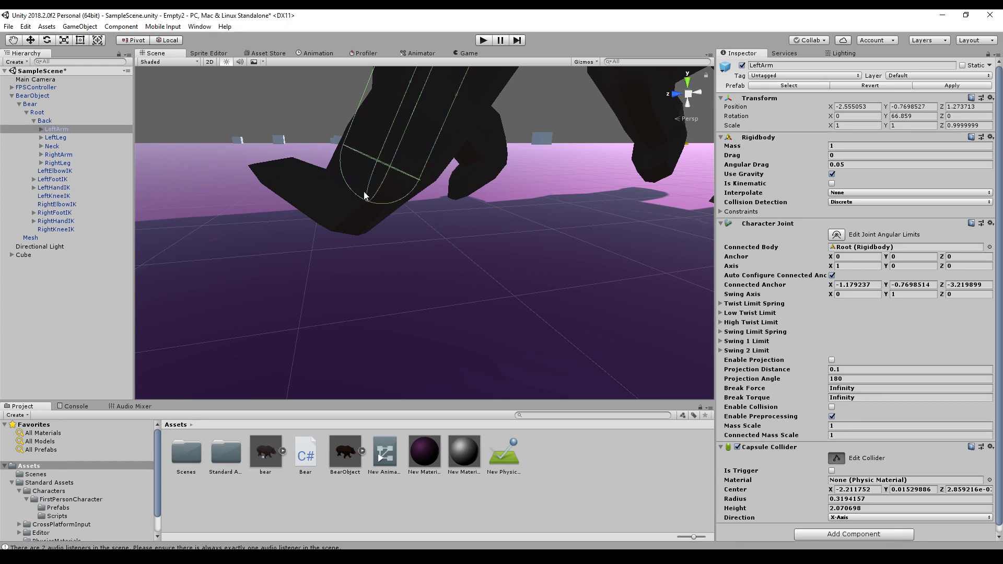
left_click_drag(366, 206, 384, 181)
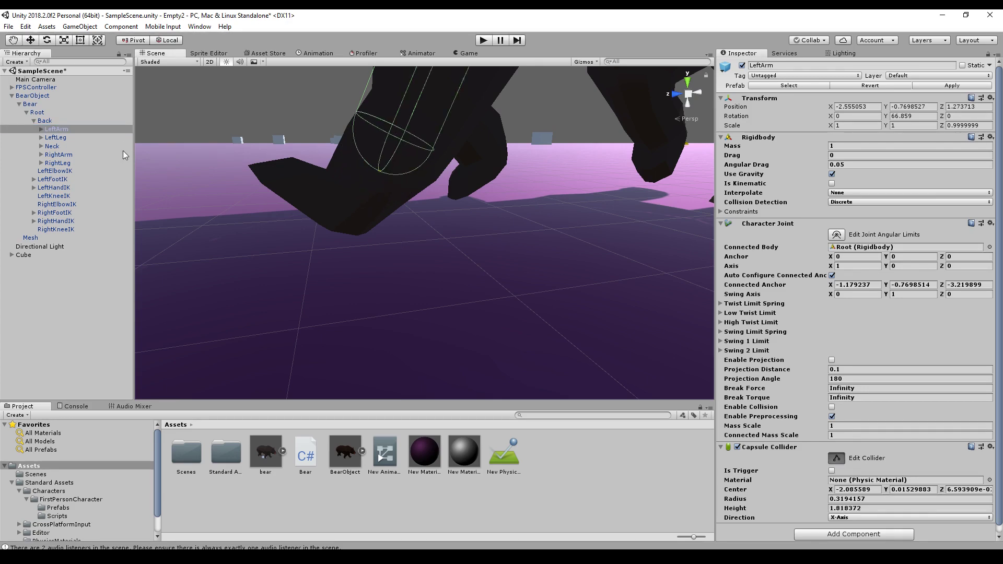
Refit LeftHandIK's capsule collider inside the paw, with a radius of about 0.18 and a height of about 0.84
left_click(65, 180)
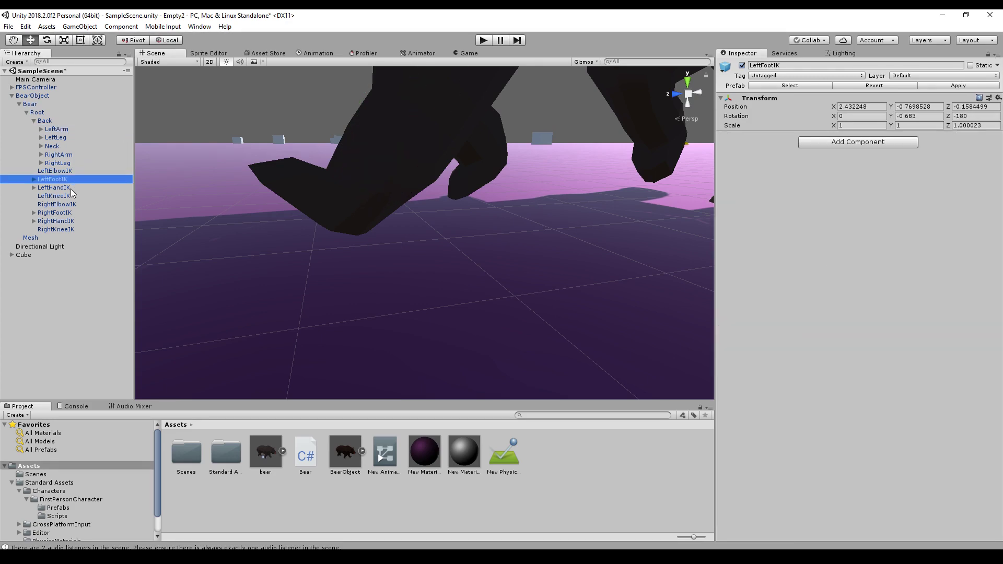
left_click(73, 188)
left_click(837, 458)
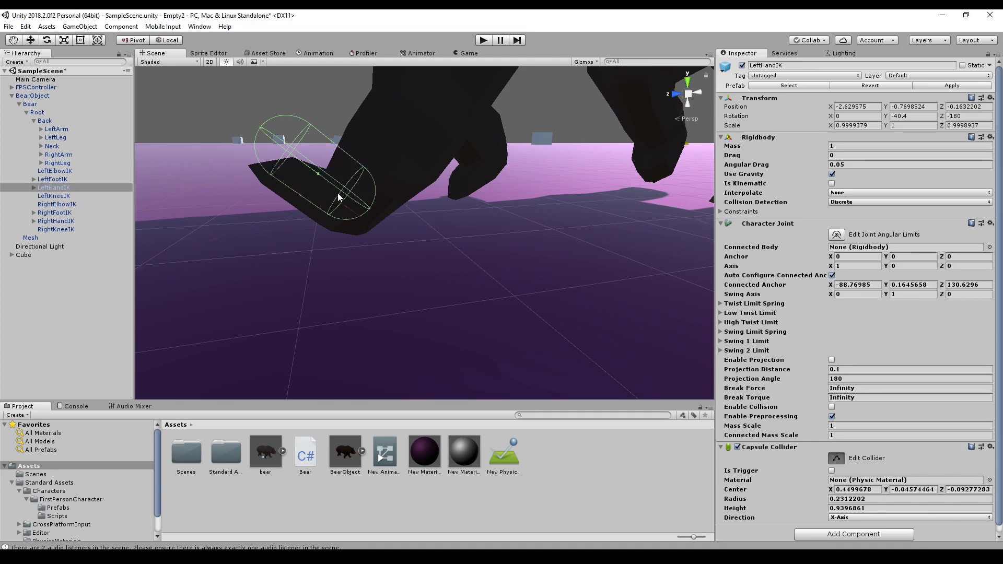
left_click_drag(334, 147, 261, 154)
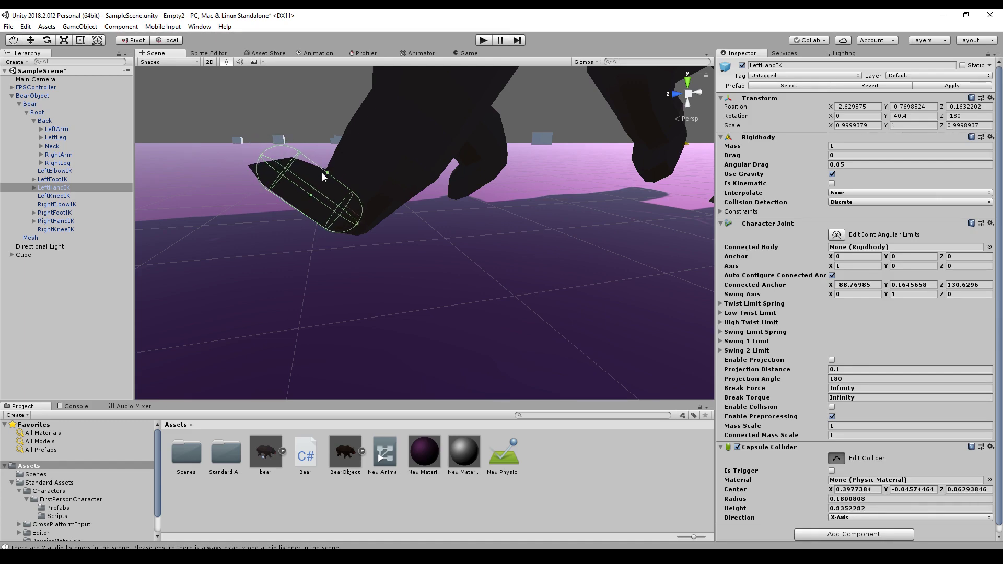
Check the leg colliders together within BearObject and connect LeftHandIK's Character Joint to the LeftArm rigidbody
left_click(32, 97)
scroll(397, 163, "down", 8)
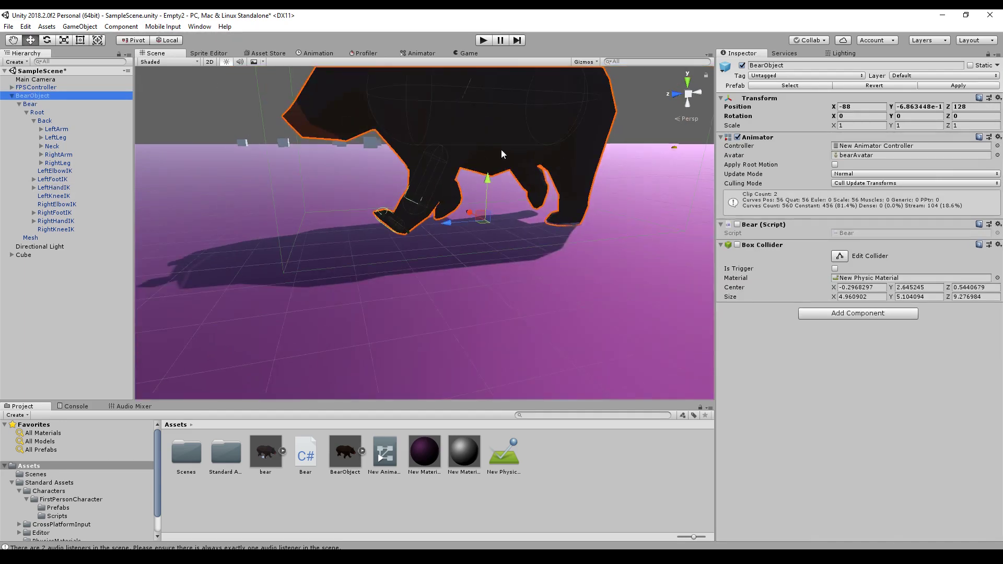
middle_click_drag(448, 133, 424, 181)
scroll(424, 181, "up", 4)
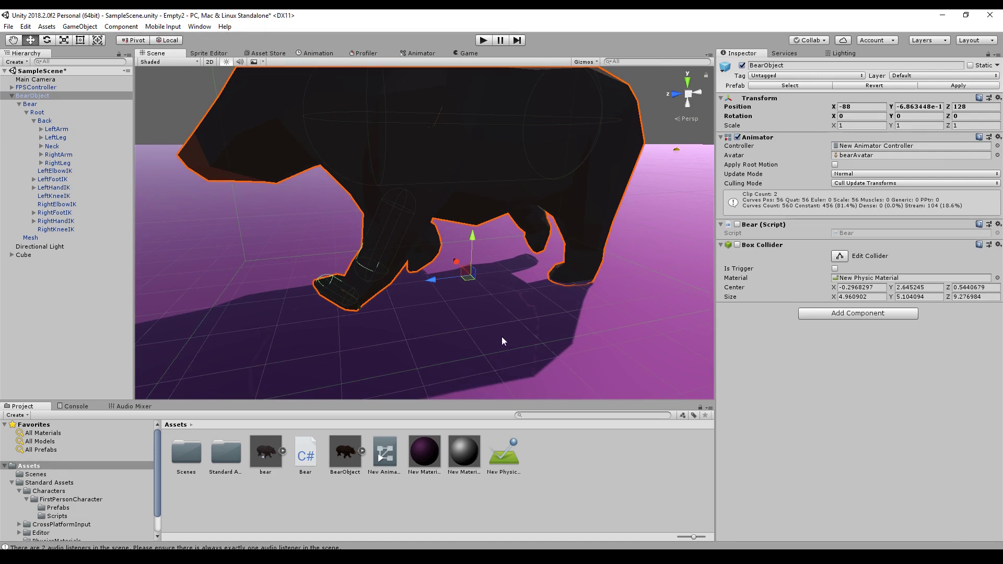
left_click(64, 188)
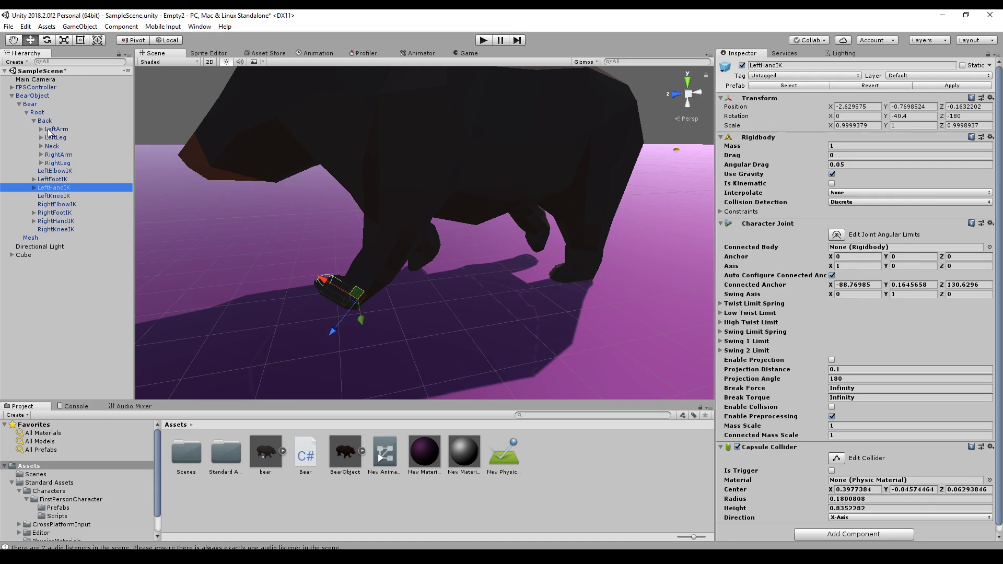
left_click_drag(54, 132, 847, 252)
Disable BearObject's Animator and run the scene to test the ragdoll
left_click(453, 226)
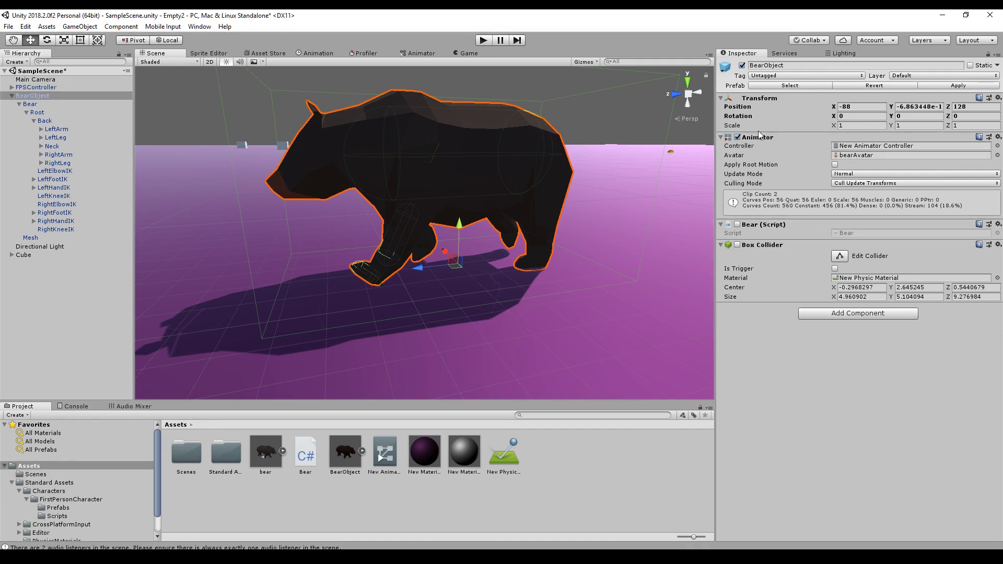
left_click(737, 137)
left_click(483, 40)
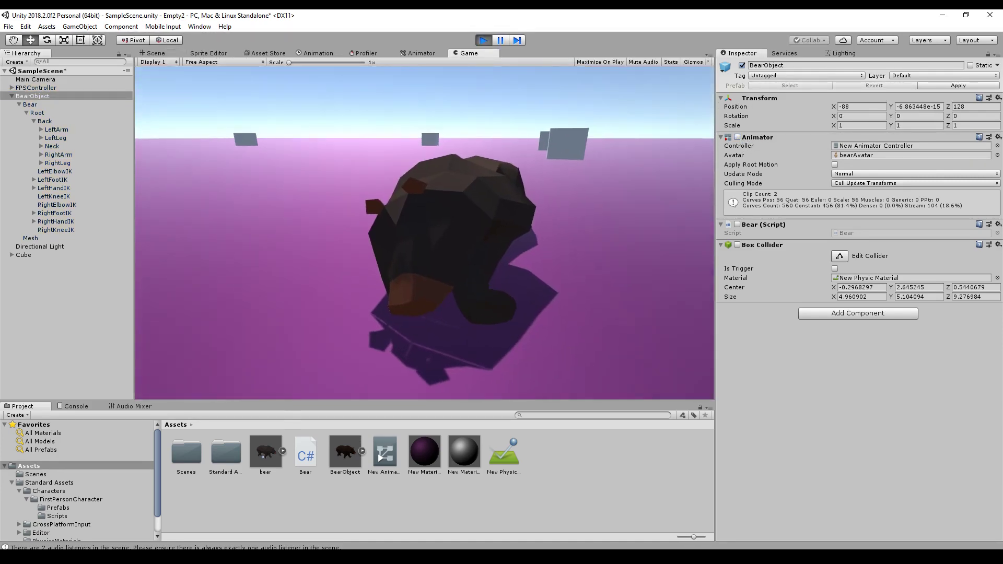
Walk around the bear in the running game to examine how its ragdoll behaves, and stop the test
key("w")
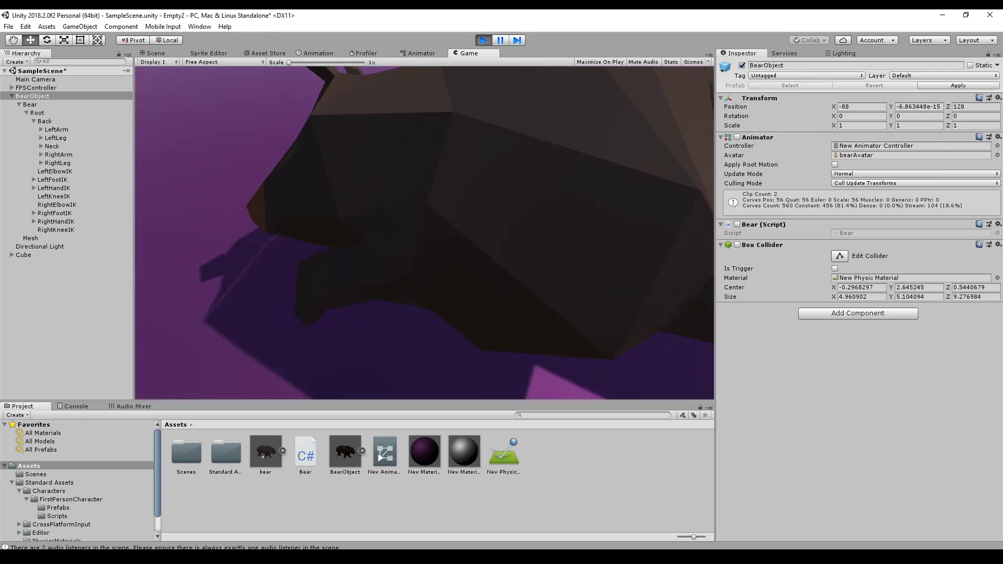
key("s")
key("w")
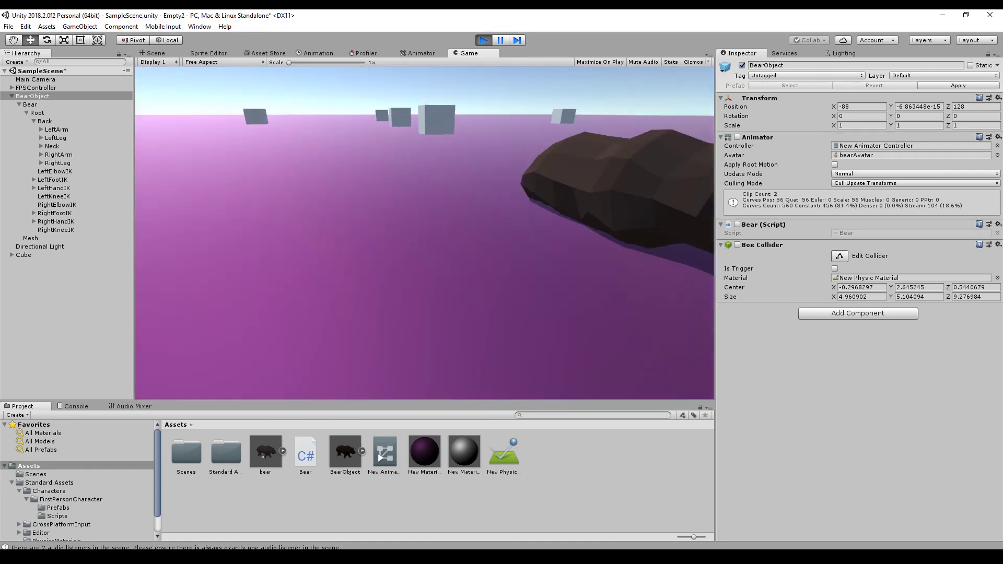
key("s")
key("d")
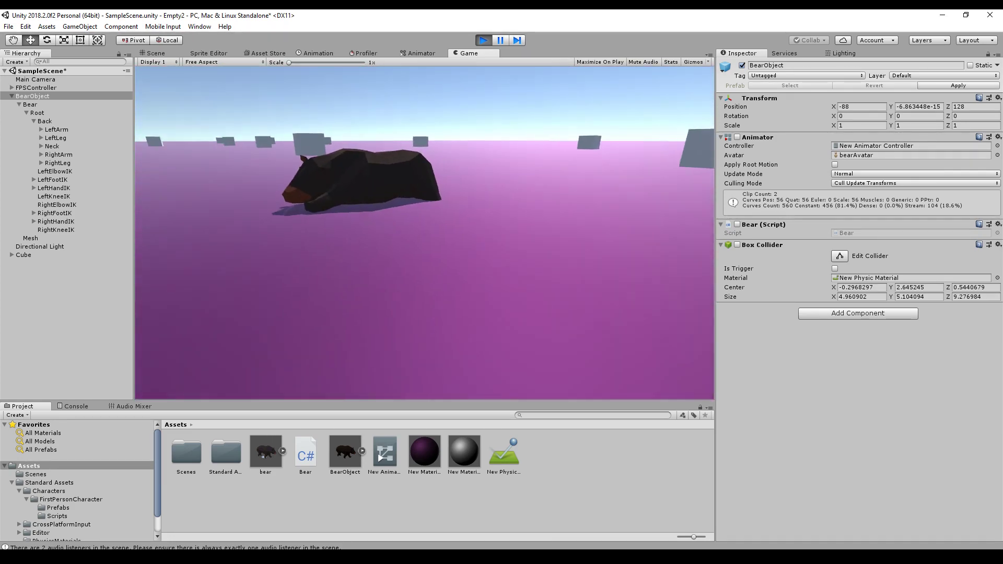
key("w")
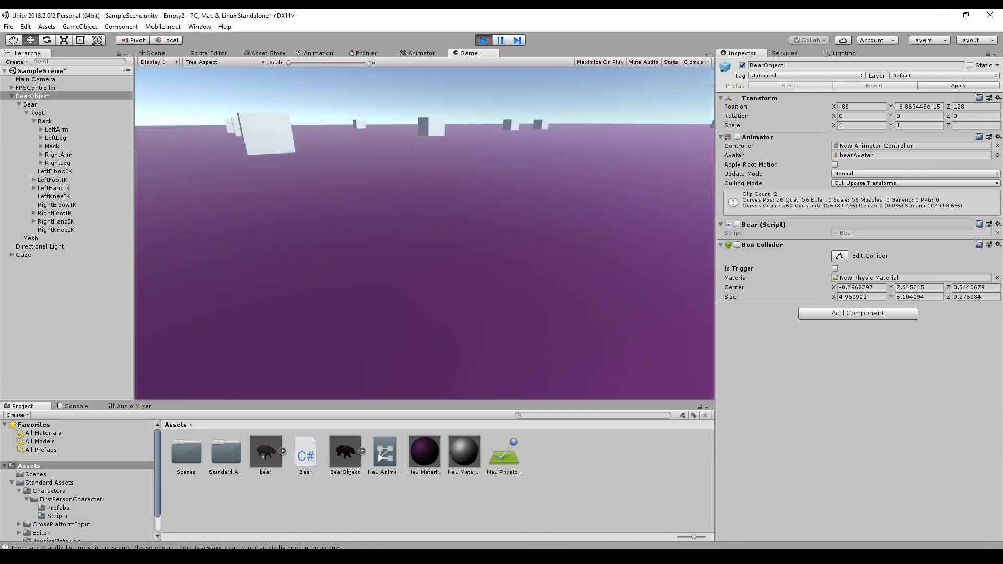
key("w")
key("s")
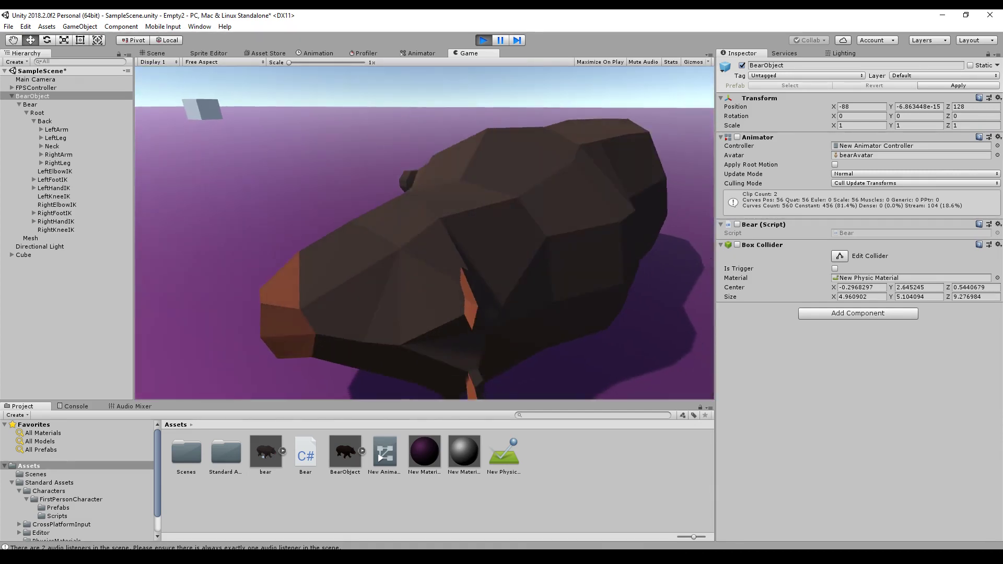
key("Escape")
left_click(483, 40)
Examine the LeftArm and LeftArm2 bones and compare their components and placement in the bear's front leg
middle_click_drag(388, 214, 411, 187)
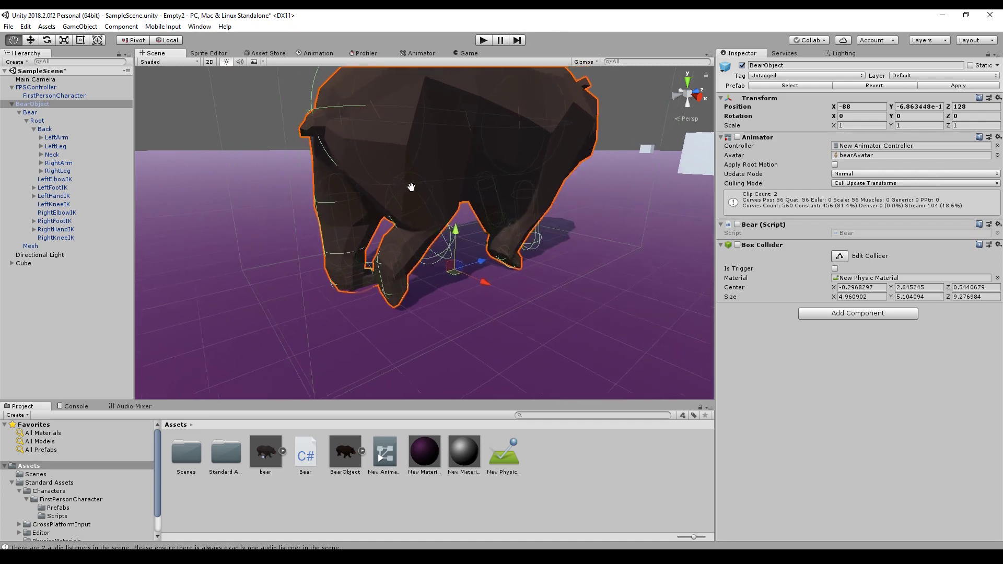
key("w")
left_click(57, 139)
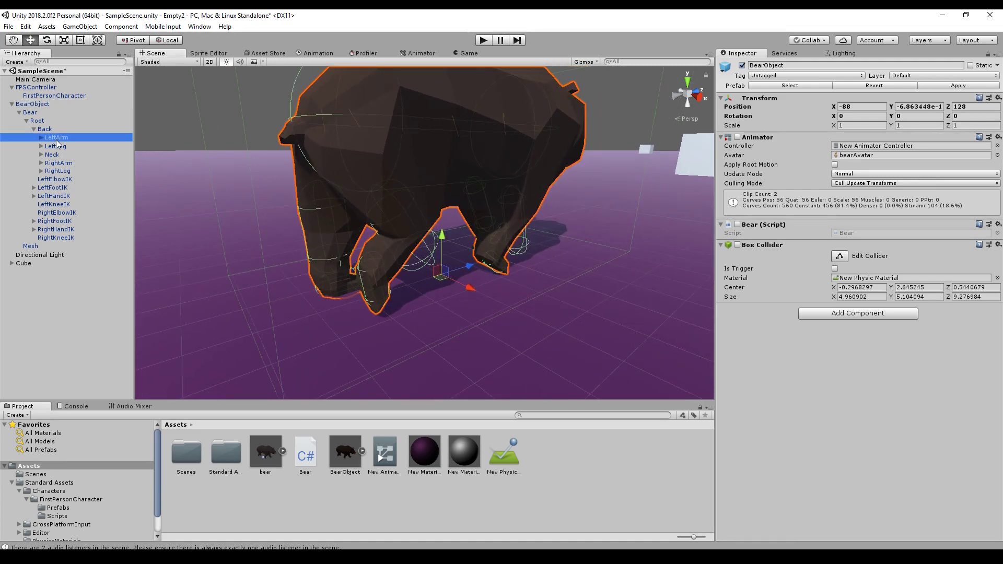
left_click(41, 138)
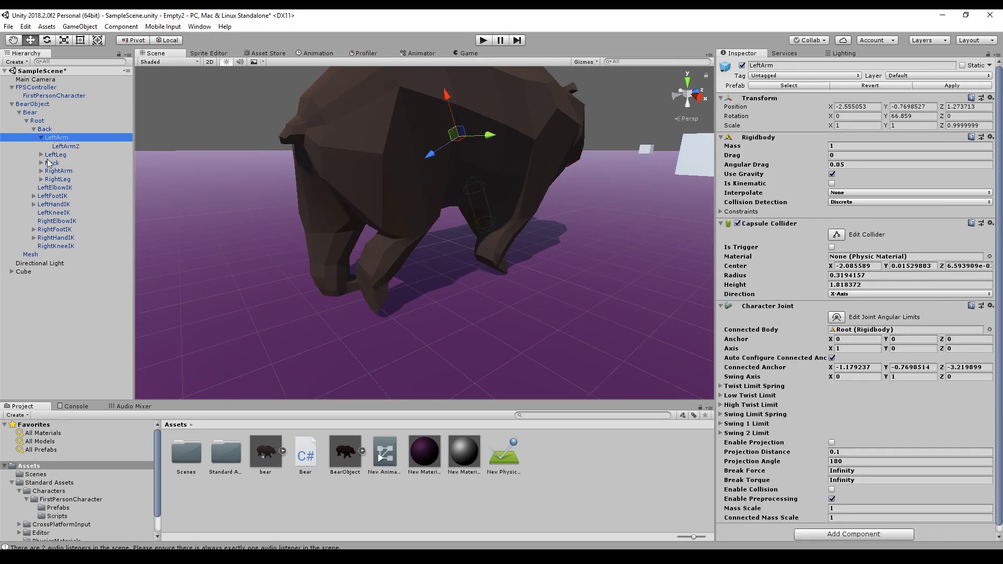
left_click(72, 147)
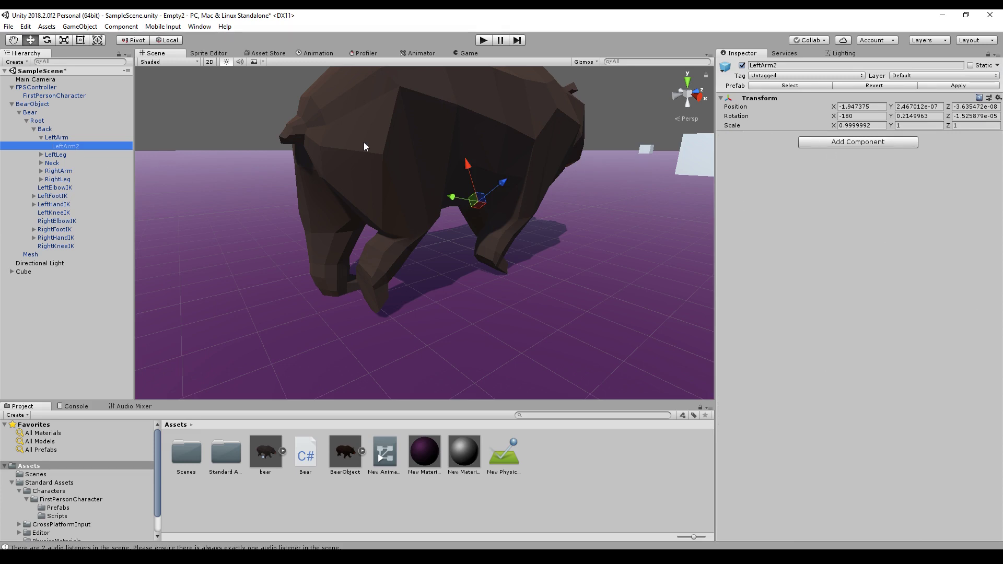
left_click(57, 139)
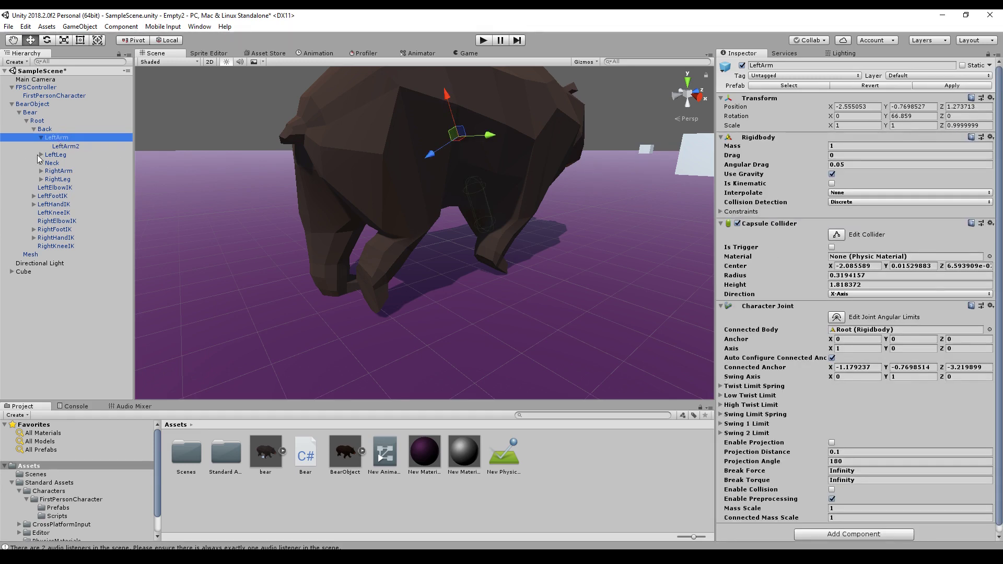
left_click(63, 147)
middle_click_drag(172, 178, 80, 195)
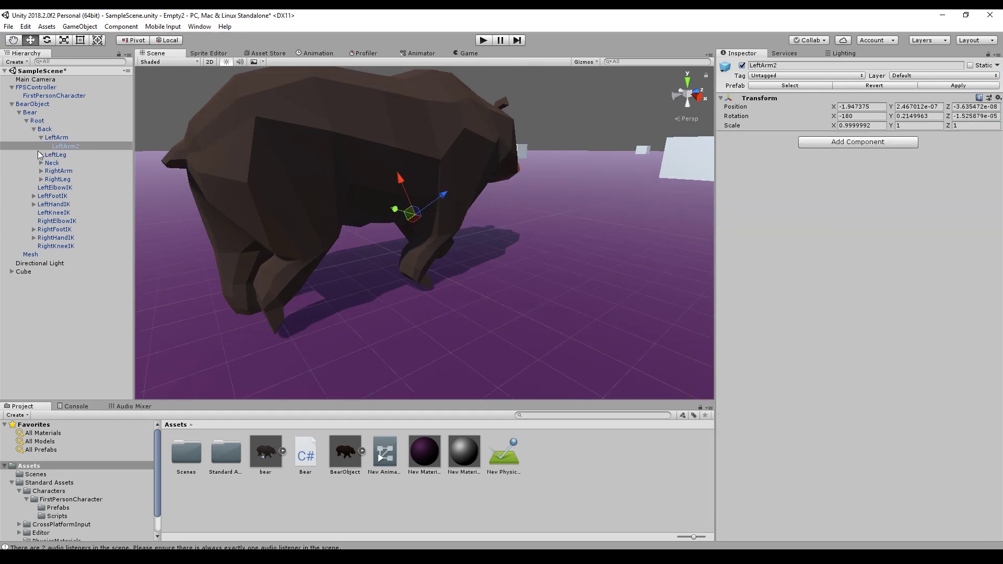
left_click(42, 131)
left_click(72, 148)
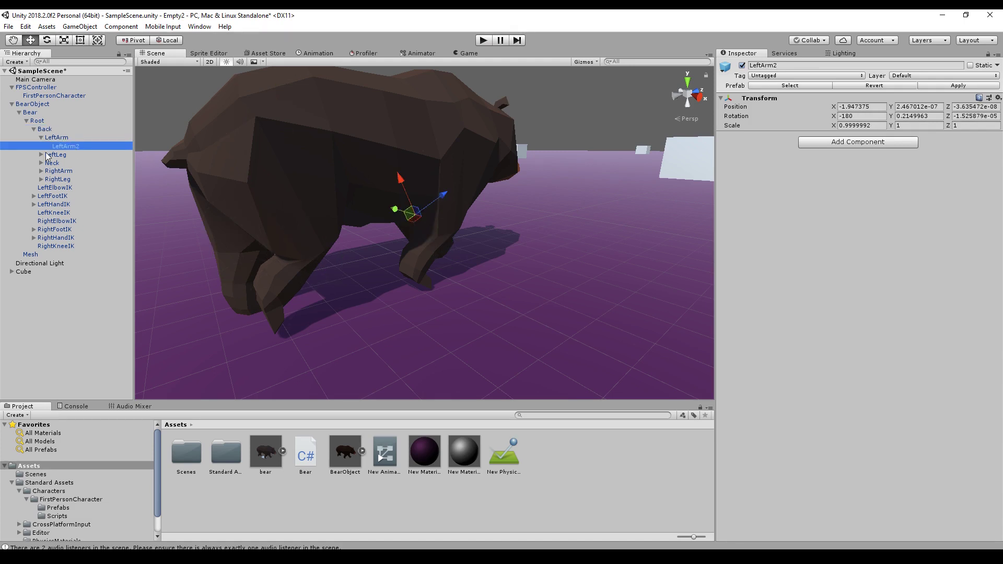
scroll(419, 216, "up", 3)
left_click(59, 139)
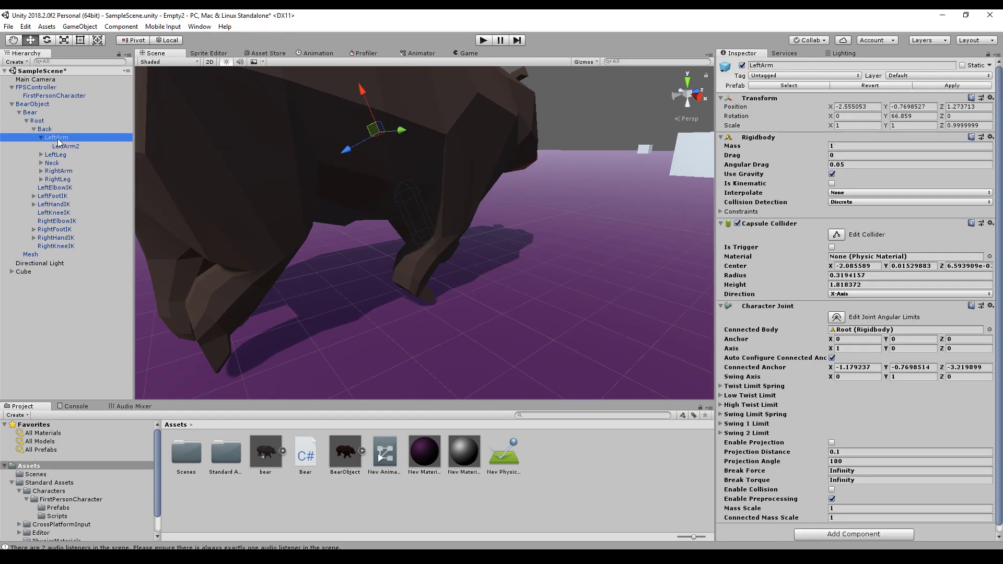
middle_click_drag(348, 198, 397, 198)
Select BearObject and examine the colliders around its legs and paws from several angles
left_click(34, 104)
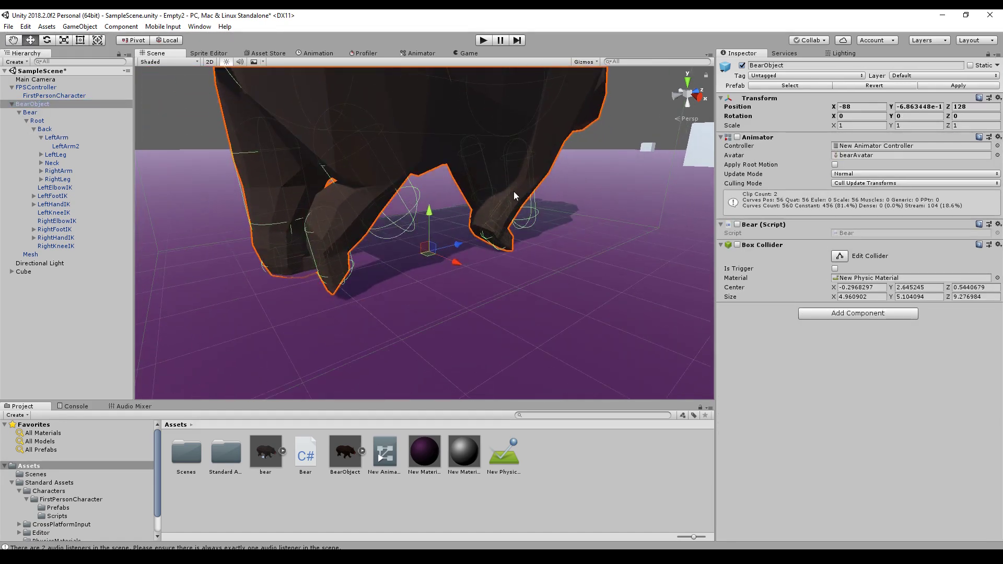
scroll(513, 191, "up", 2)
middle_click_drag(470, 229, 517, 175)
left_click_drag(517, 176, 589, 176, "alt")
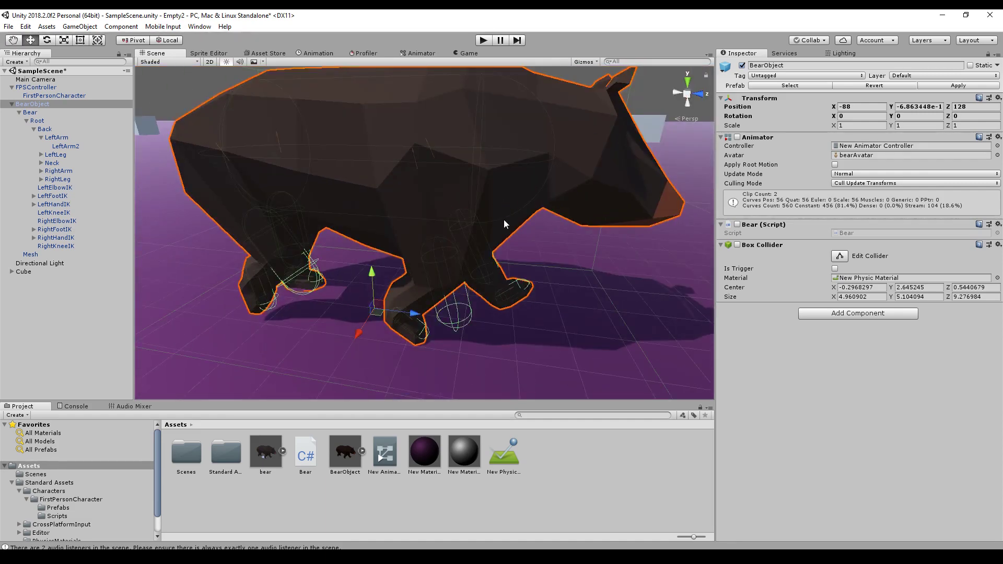
scroll(503, 220, "up", 3)
middle_click_drag(473, 293, 398, 218)
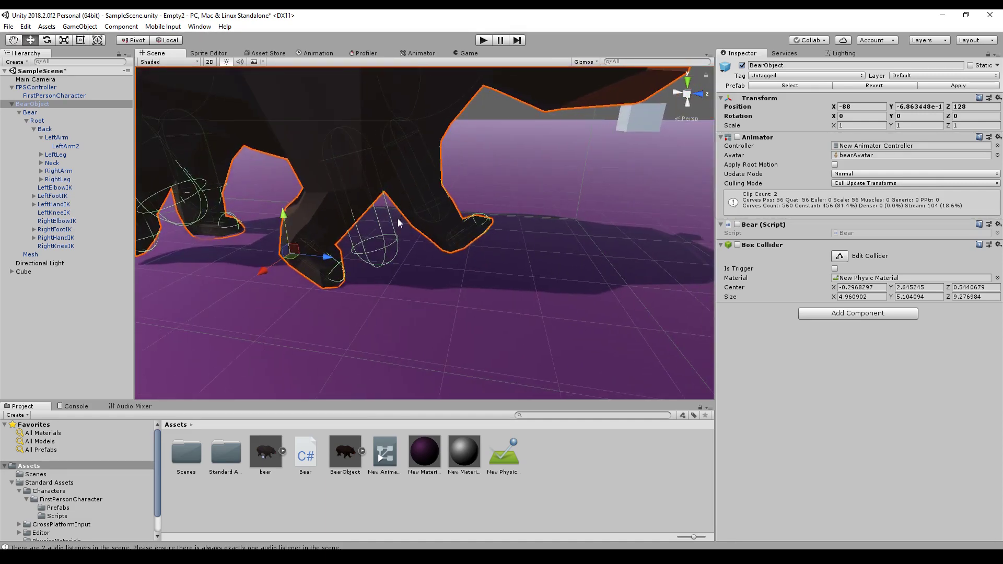
left_click(425, 167)
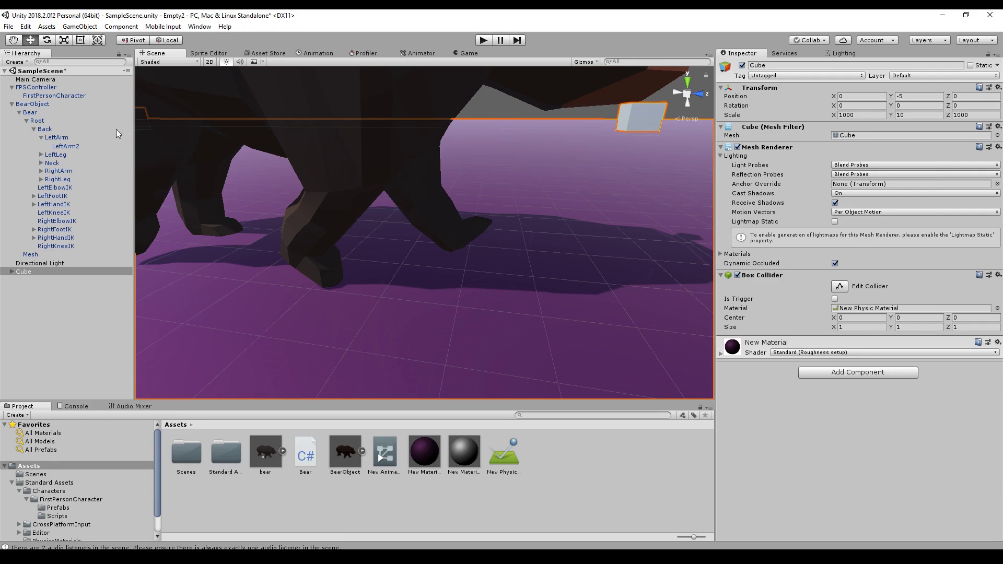
left_click(50, 107)
left_click_drag(292, 203, 467, 199, "alt")
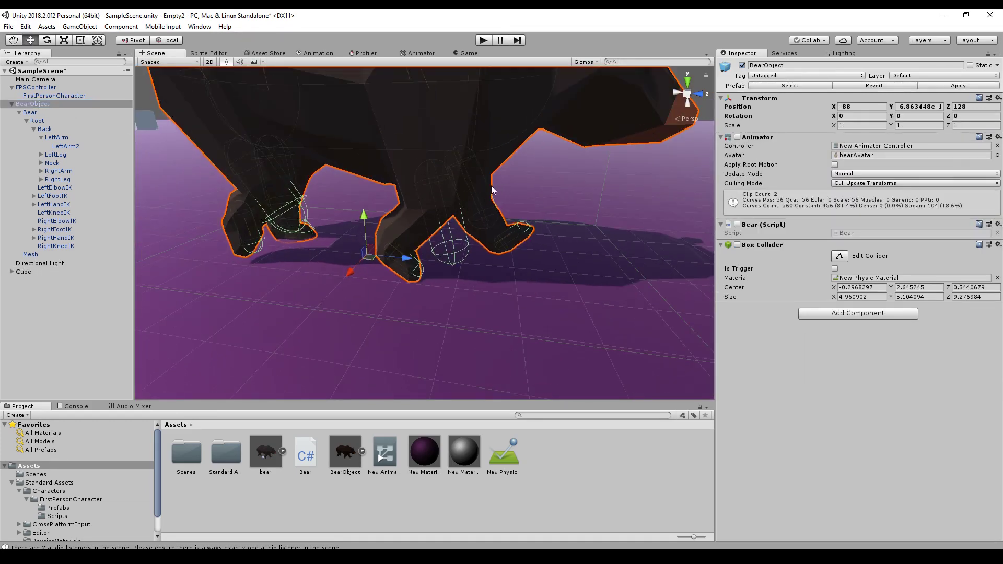
middle_click_drag(325, 271, 403, 306)
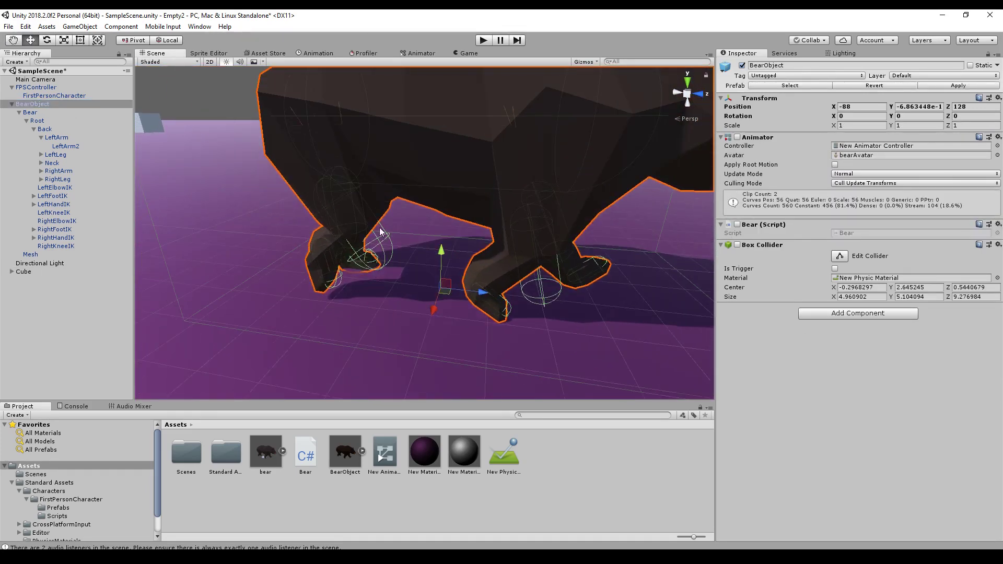
middle_click_drag(433, 275, 484, 267)
left_click_drag(395, 278, 470, 266, "alt")
middle_click_drag(470, 261, 528, 253)
scroll(527, 281, "up", 4)
scroll(527, 280, "down", 5)
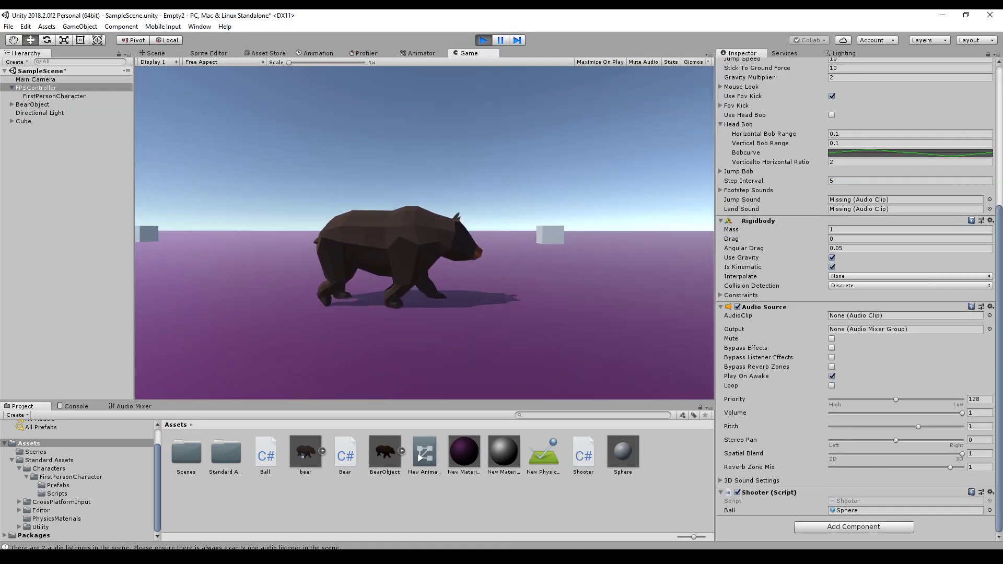
Walk around the bear in the running game, shoot balls at it to test its ragdoll, and stop the test
key("w")
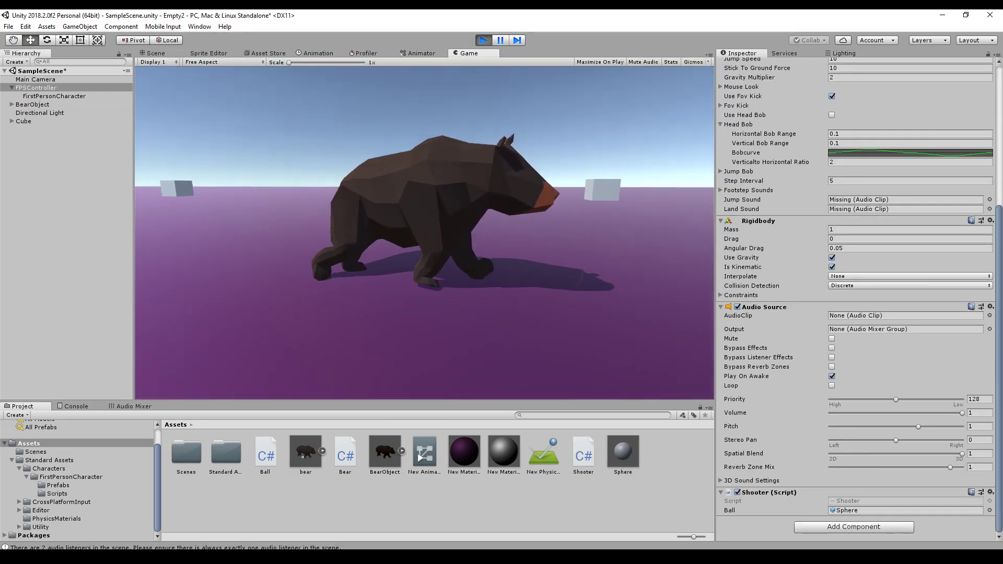
key("d")
key("w")
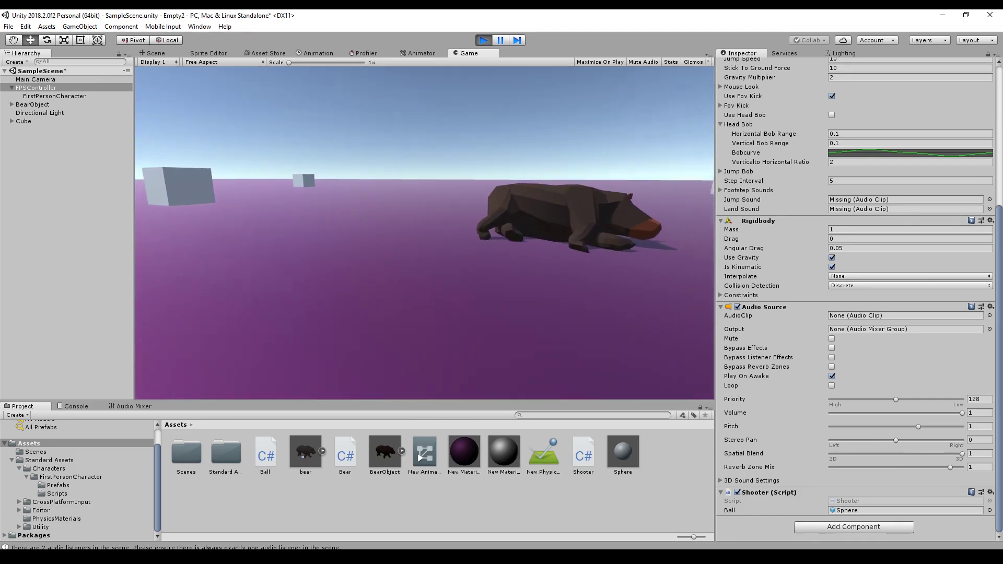
left_click(425, 232)
key("d")
left_click(424, 233)
left_click(425, 233)
left_click(424, 232)
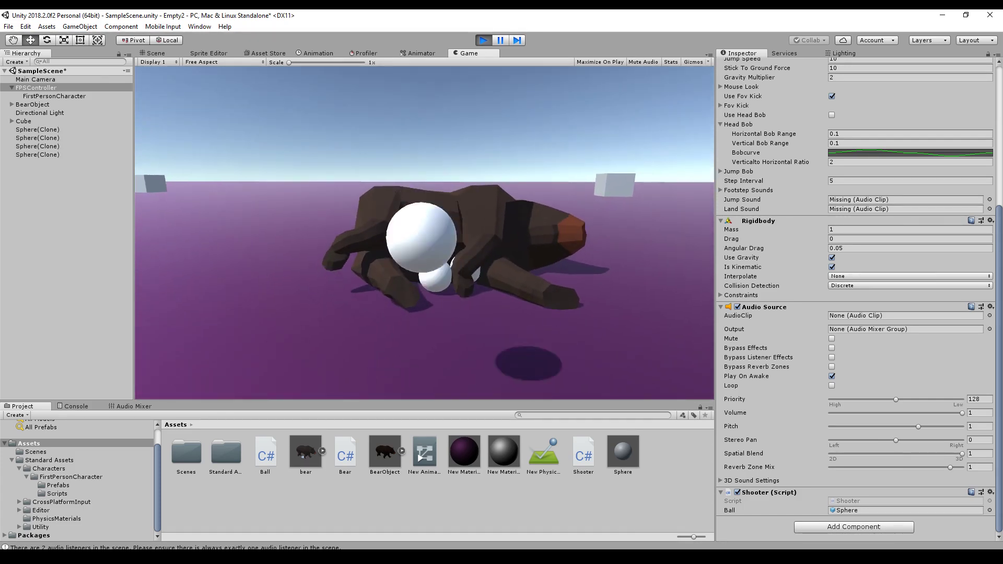
left_click(424, 232)
left_click(424, 232)
left_click(424, 233)
left_click(424, 232)
left_click(424, 232)
left_click(424, 232)
left_click(424, 233)
left_click(424, 232)
key("w")
left_click(424, 233)
left_click(424, 232)
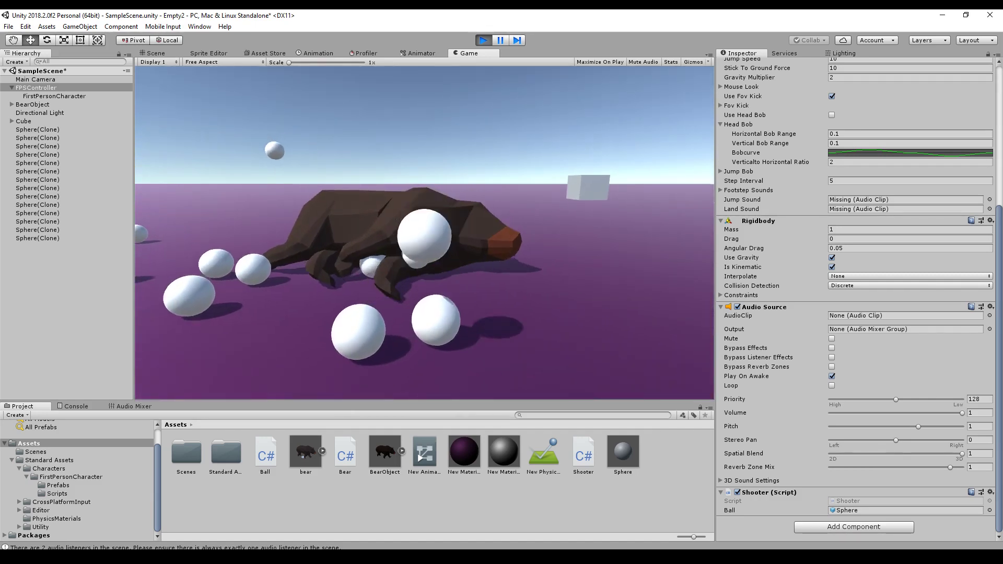
left_click(424, 233)
left_click(424, 232)
left_click(424, 232)
key("s")
left_click(424, 232)
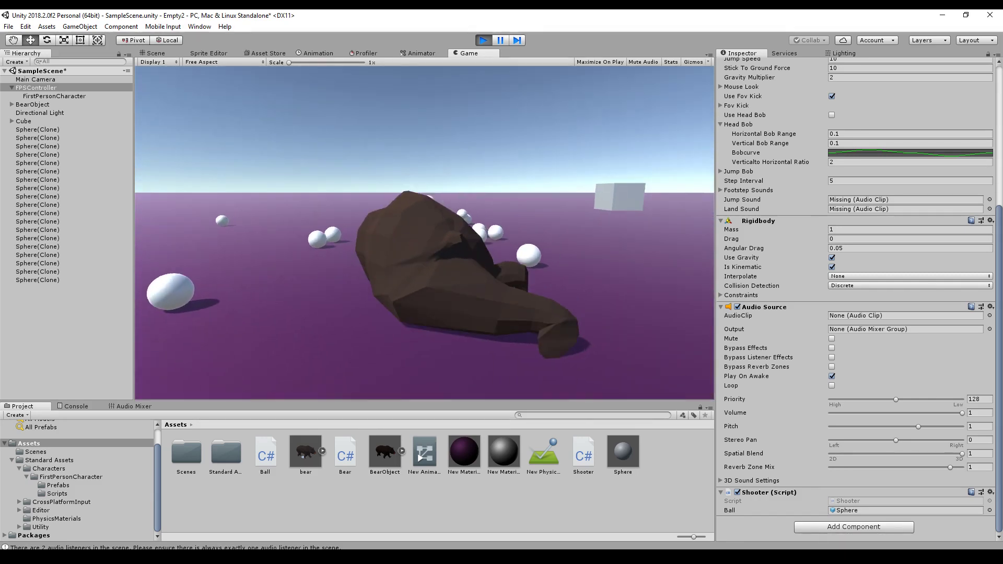
left_click(424, 232)
left_click(424, 232)
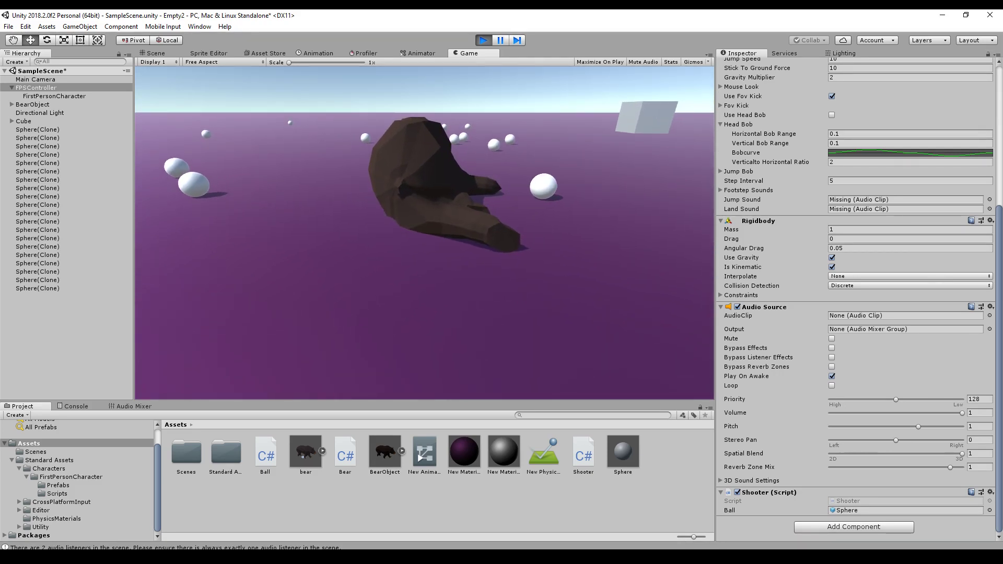
key("ctrl+p")
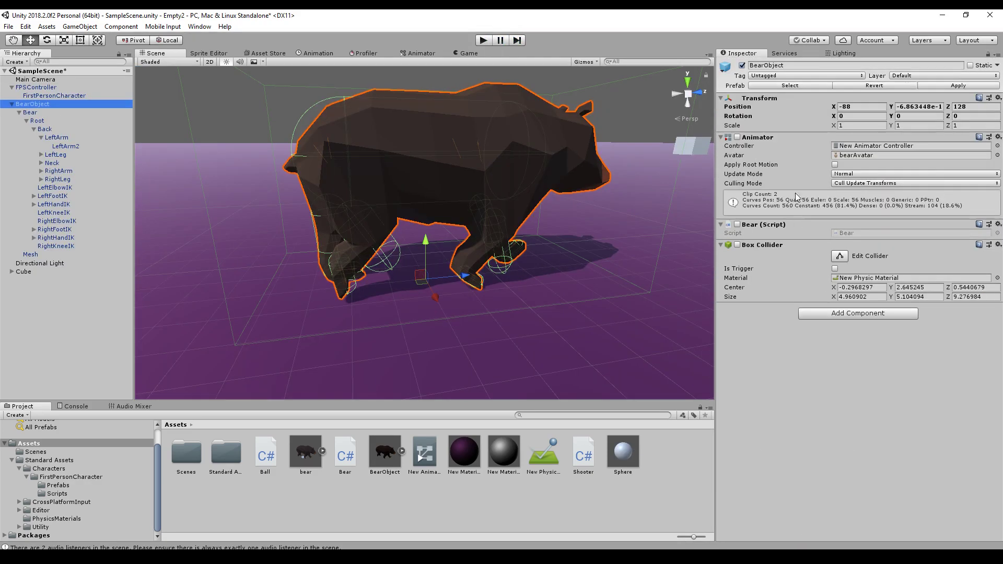
Enable BearObject's Animator, Bear script and Box Collider, and add a Rigidbody to it
left_click(737, 137)
left_click(737, 224)
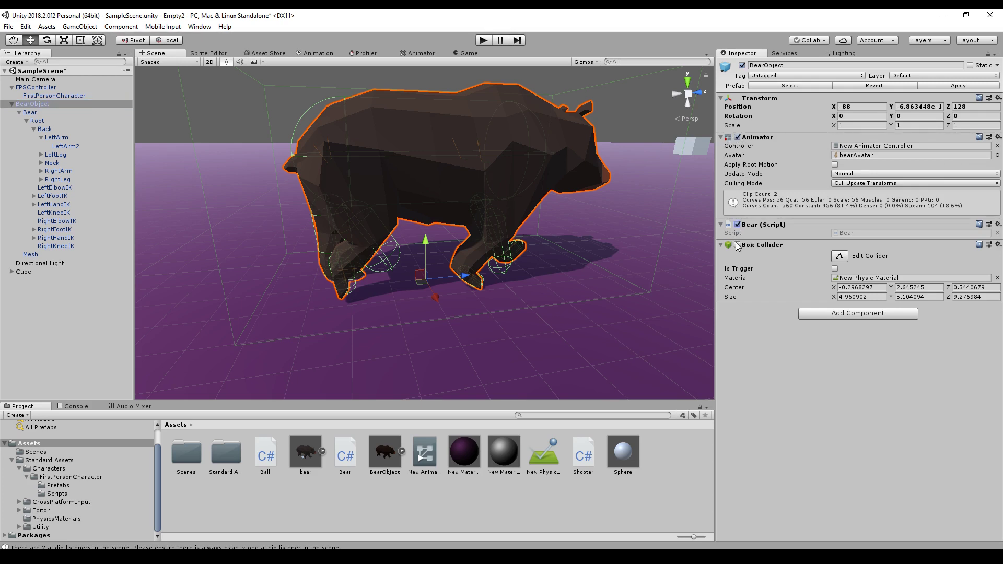
left_click(737, 244)
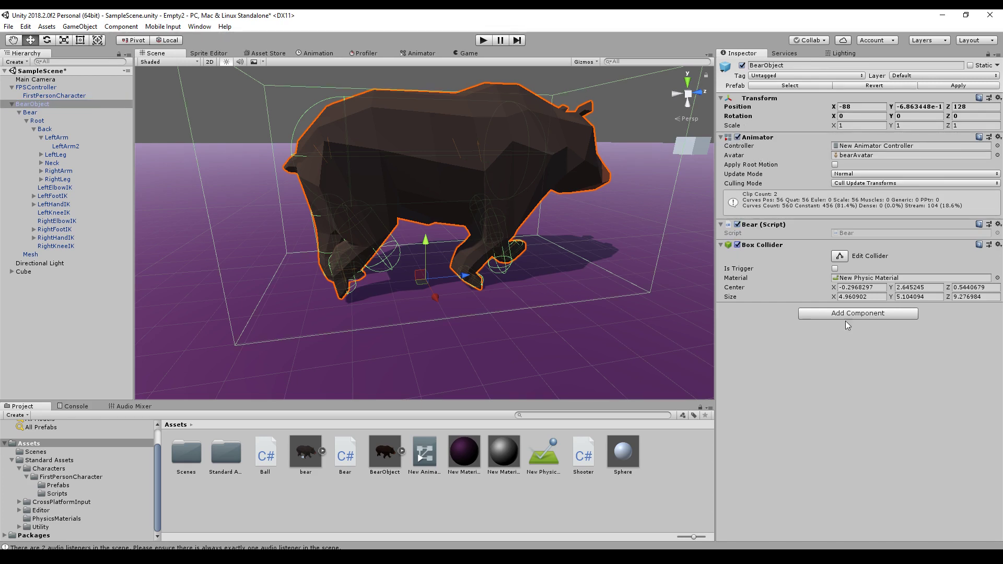
left_click(874, 315)
key("Return")
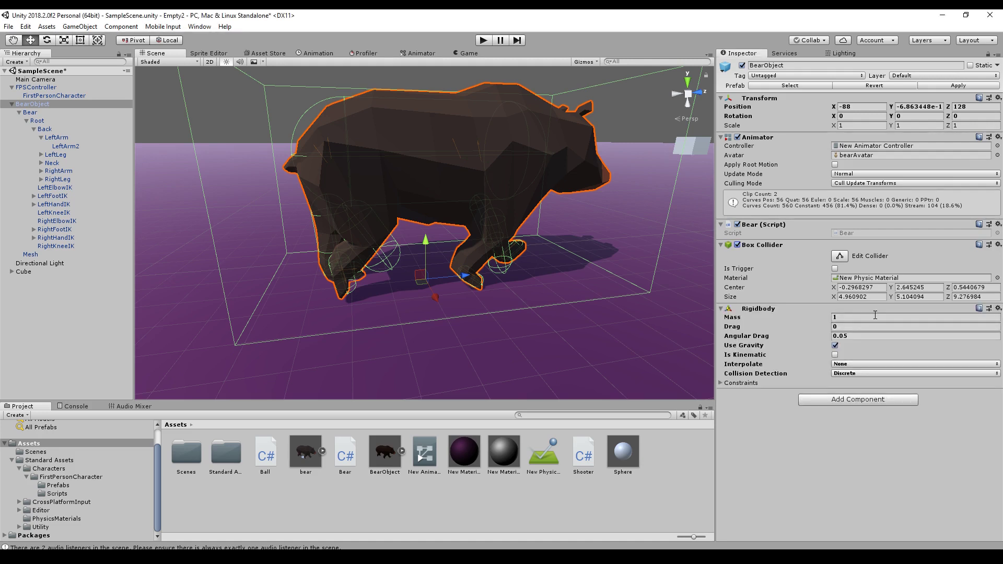
Add a new script named RagdollToggle to BearObject and open it in Visual Studio
left_click(868, 399)
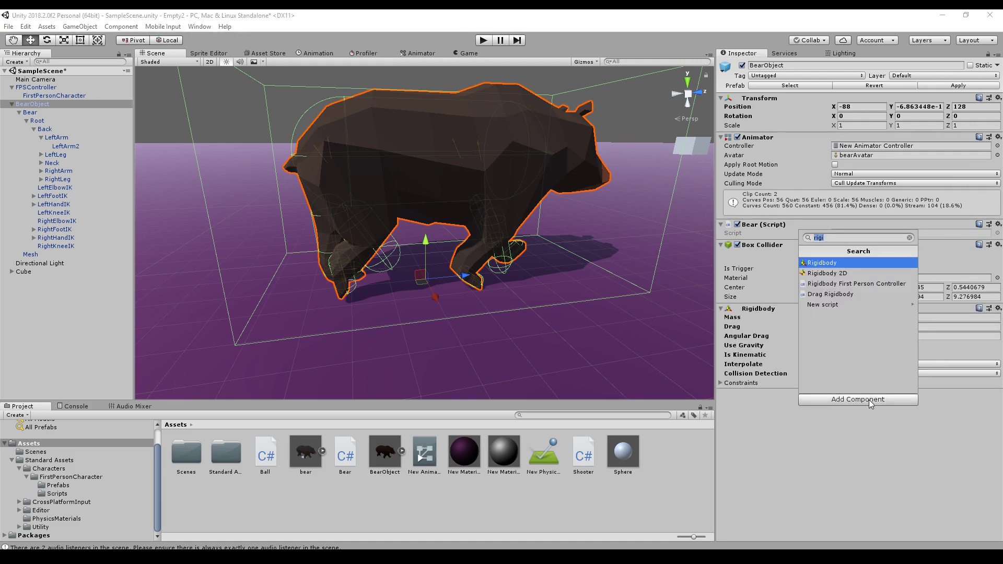
type("Ragdoll")
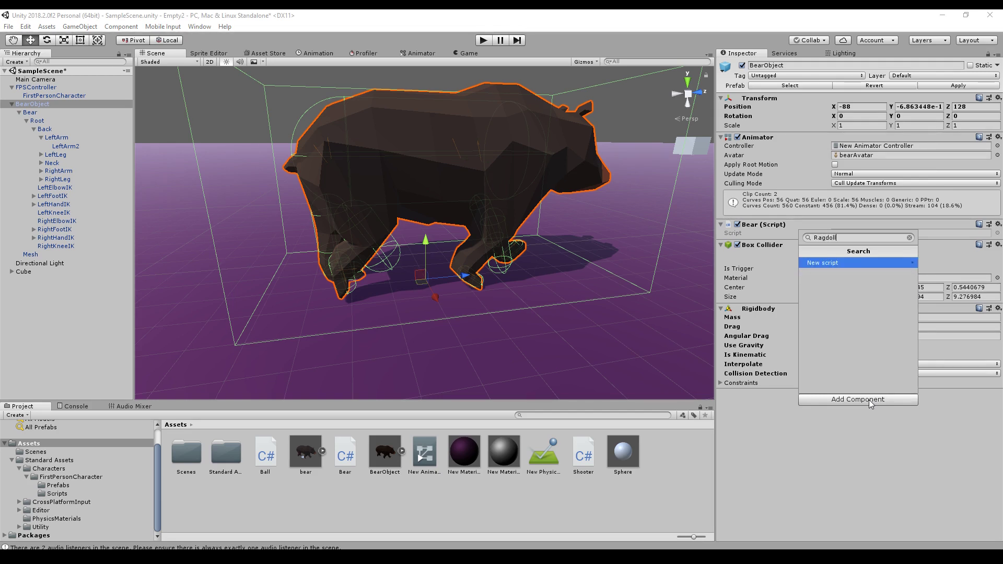
type("Toggle")
key("Return")
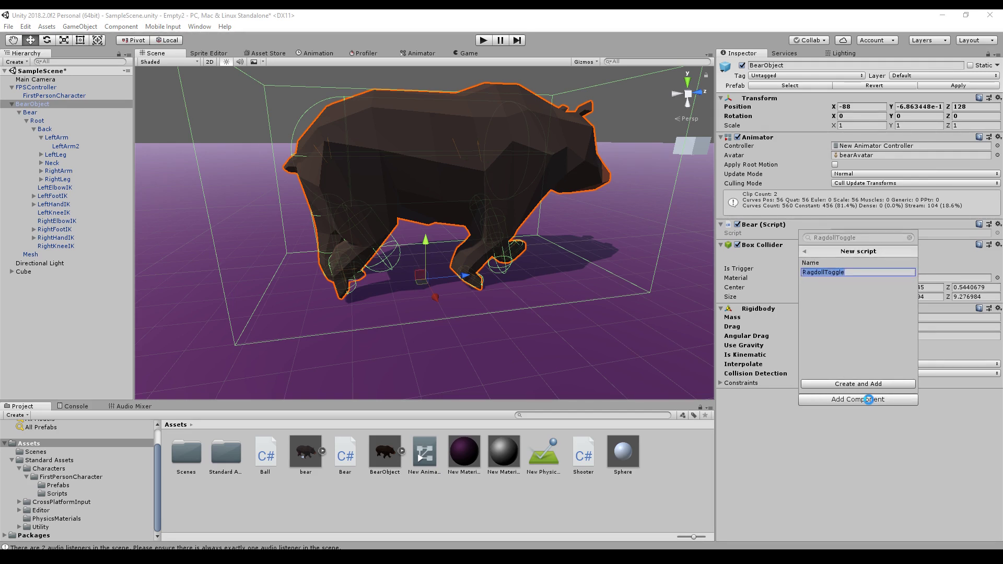
key("Return")
right_click(764, 402)
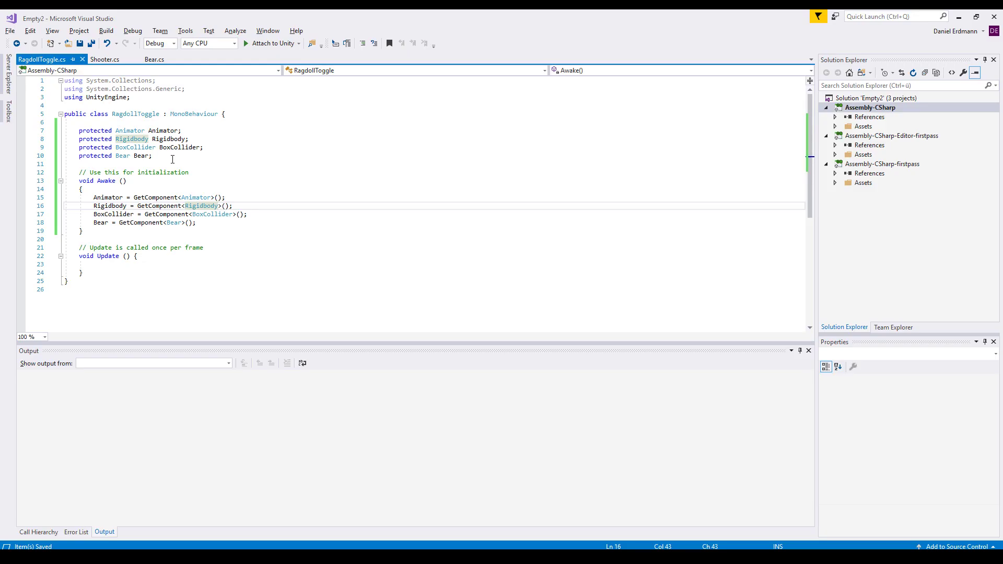
Review the protected Animator, Rigidbody, BoxCollider and Bear field declarations in the RagdollToggle class
left_click_drag(172, 159, 86, 133)
left_click(99, 131)
key("Down")
key("Down")
key("Down")
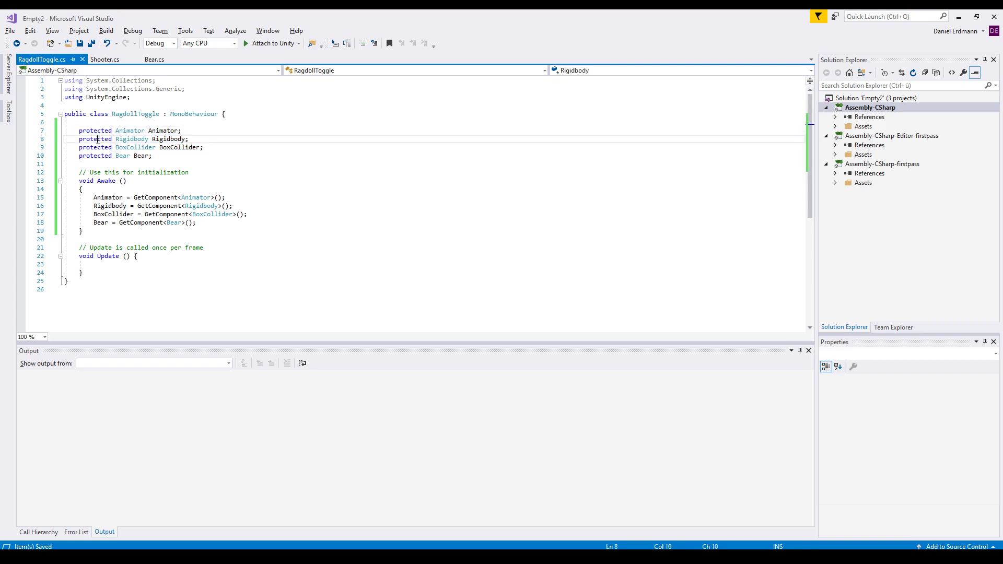
left_click(124, 131)
key("Down")
key("Down")
key("Down")
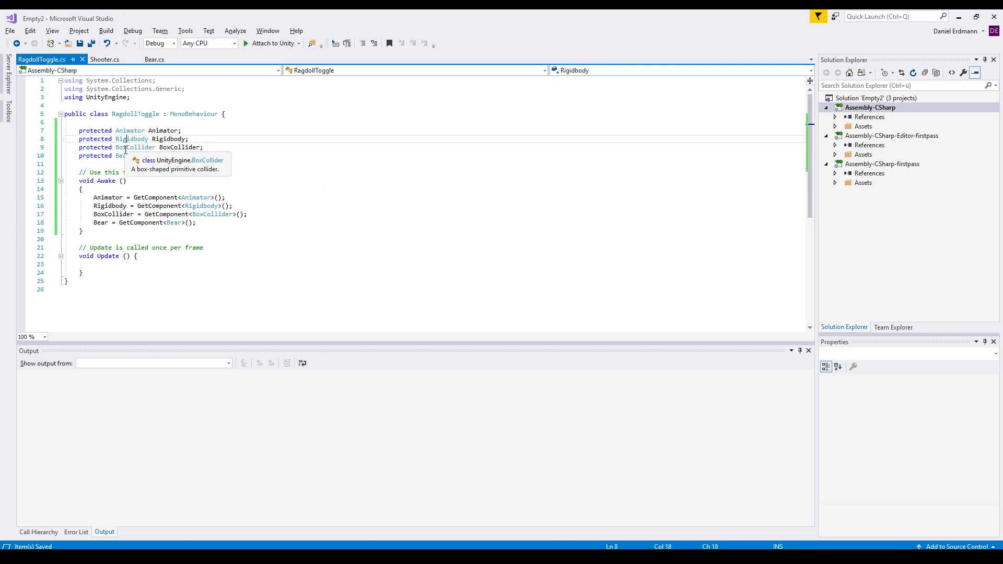
left_click(128, 130)
left_click(123, 139)
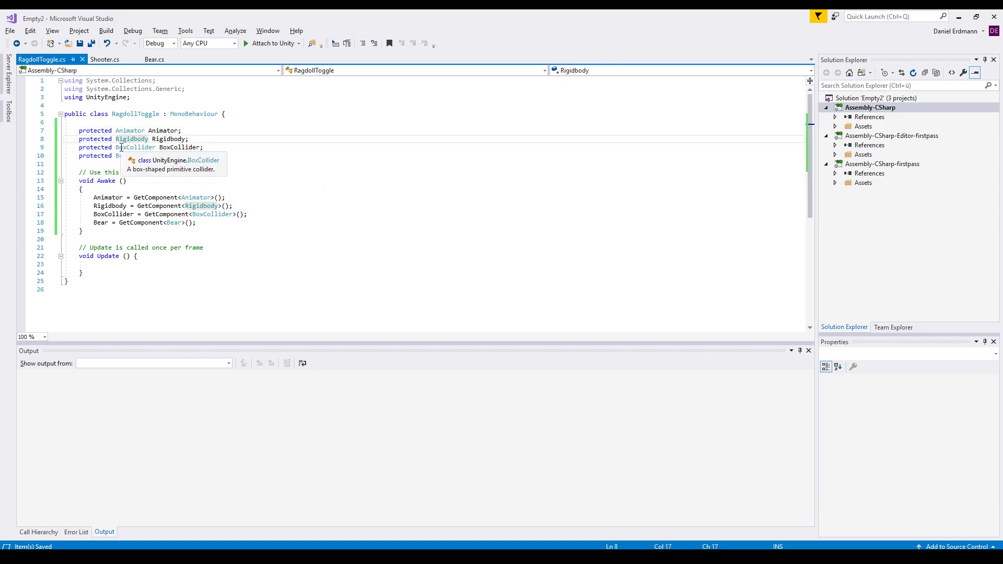
left_click(121, 148)
left_click(128, 156)
left_click(167, 131)
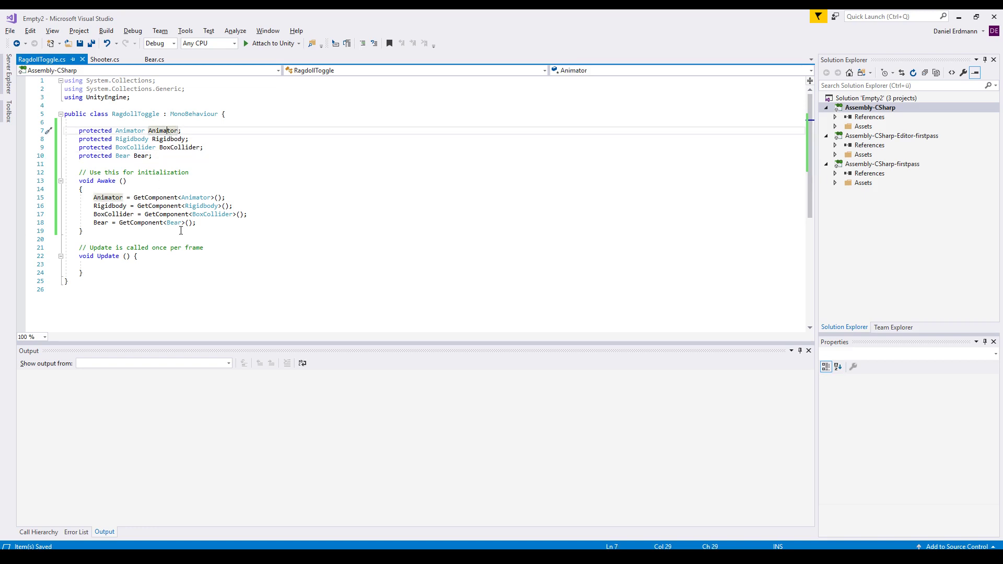
Review the GetComponent assignments for the four fields inside the Awake method
left_click_drag(206, 222, 50, 200)
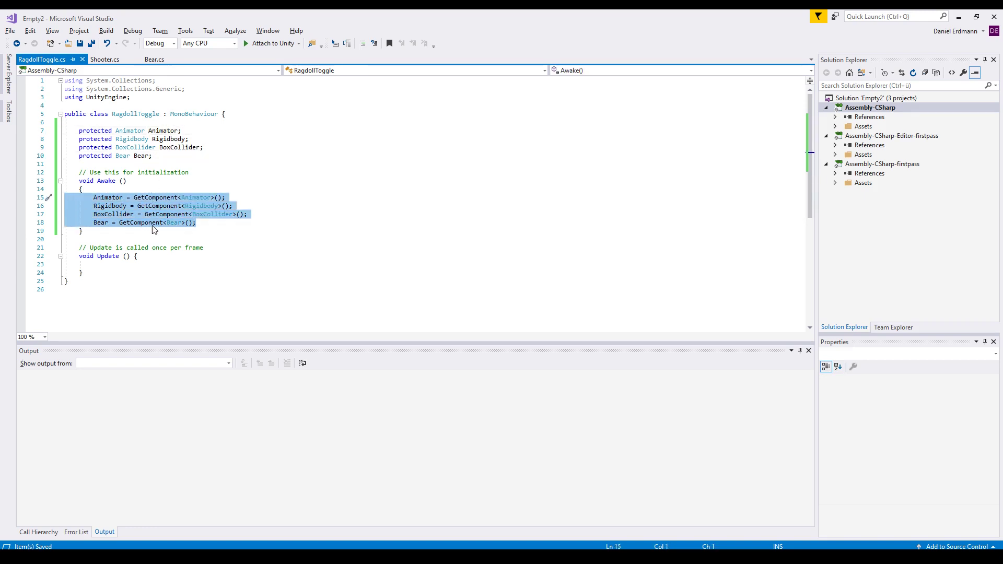
left_click(104, 198)
key("Down")
key("Down")
key("Down")
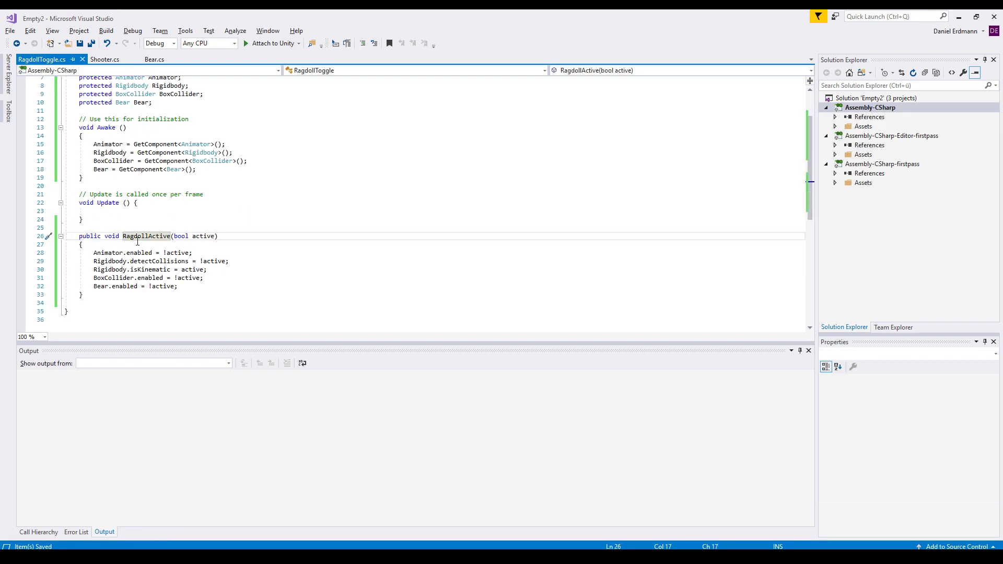
Review the RagdollActive(bool active) method and how it sets the Animator, Rigidbody, BoxCollider and Bear properties from the active parameter
double_click(138, 237)
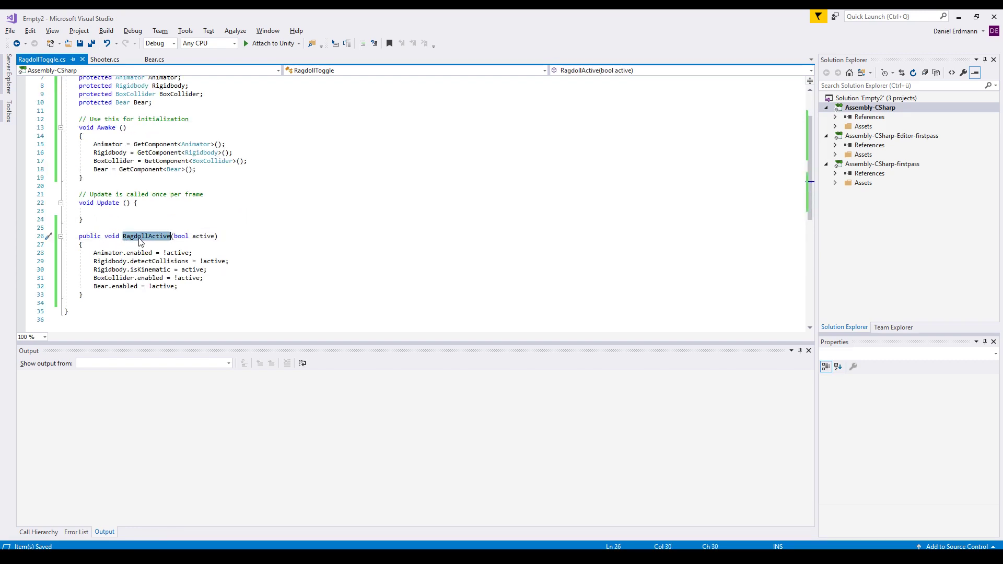
double_click(202, 237)
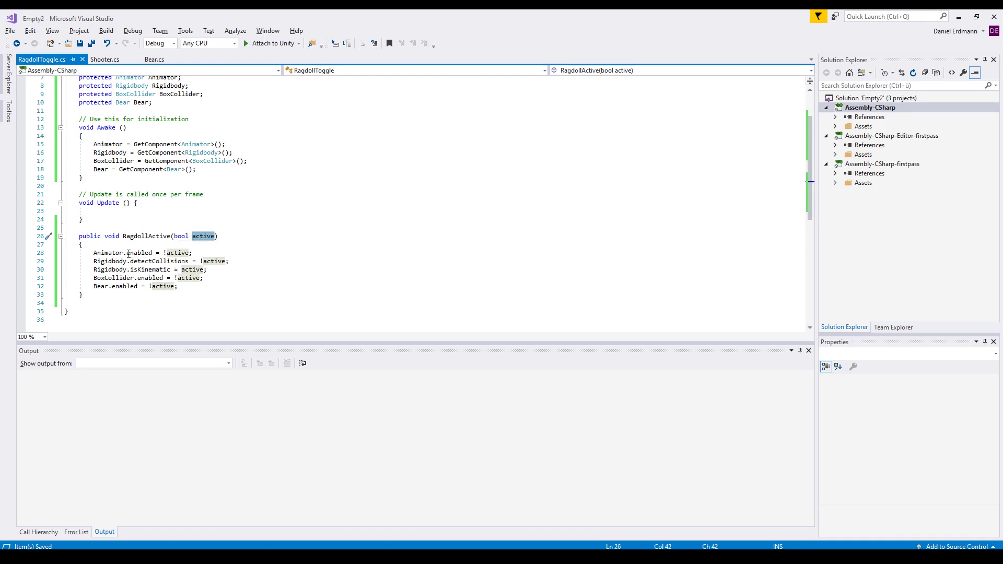
left_click_drag(94, 253, 143, 254)
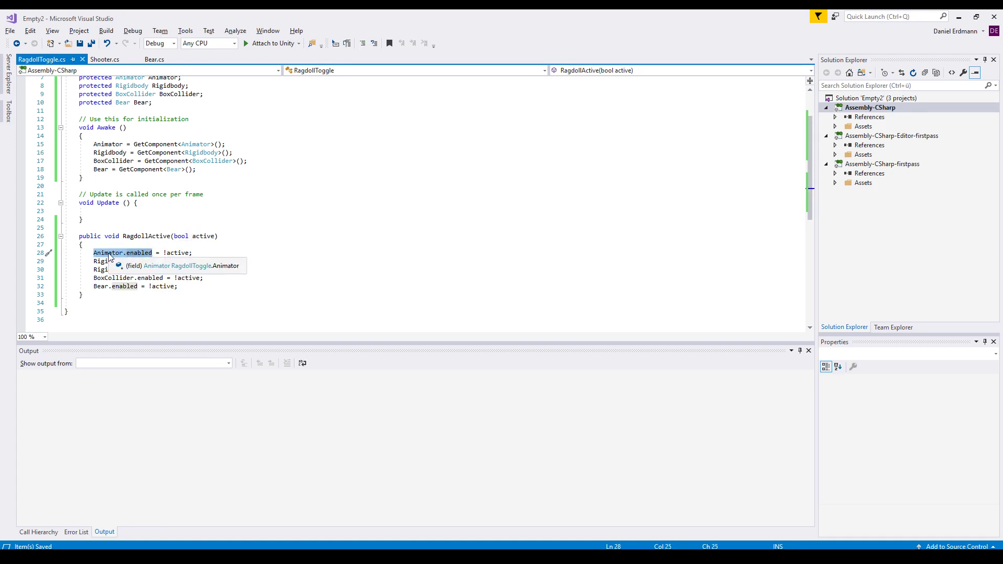
double_click(178, 254)
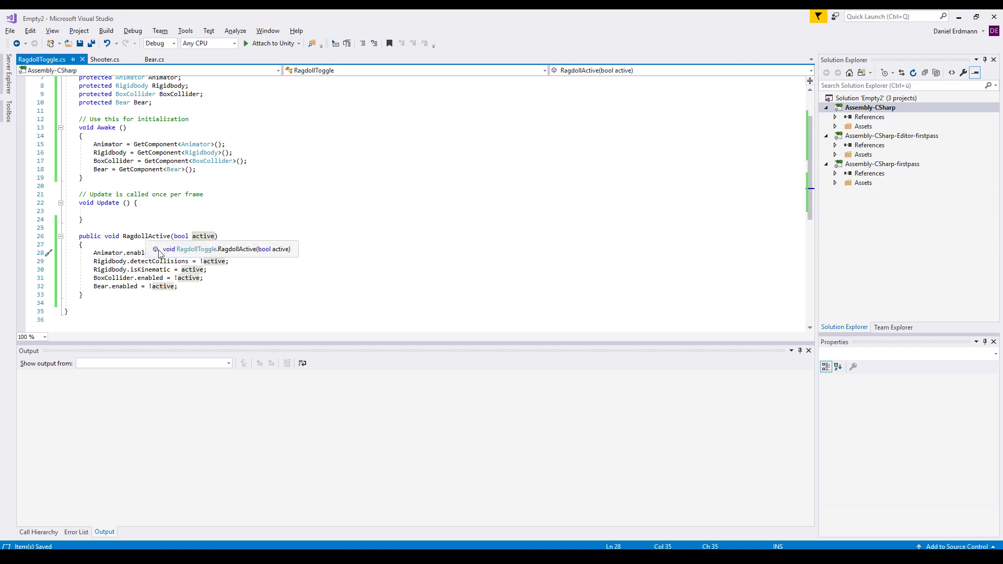
left_click_drag(164, 252, 189, 253)
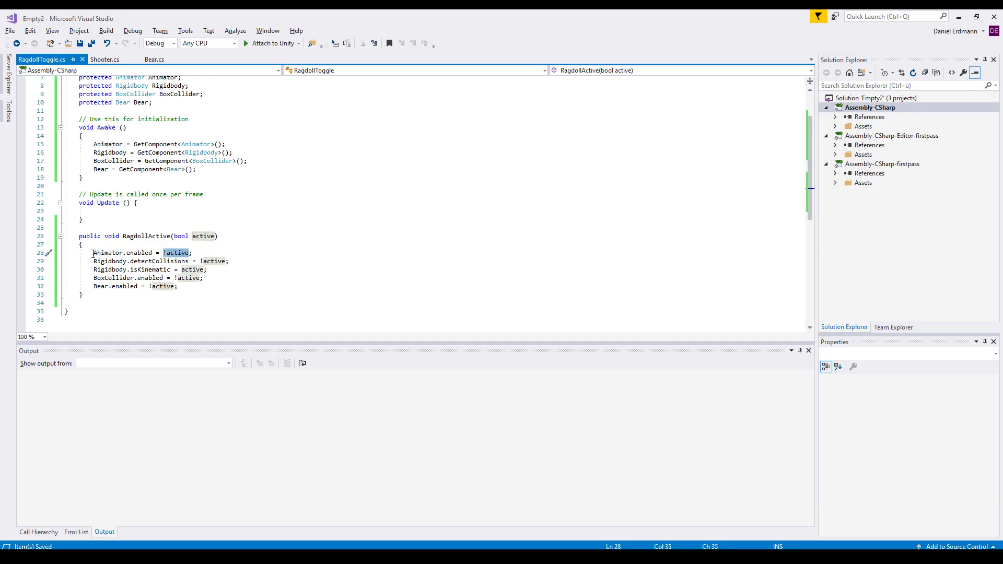
left_click_drag(93, 253, 152, 254)
left_click_drag(100, 274, 163, 278)
left_click_drag(94, 287, 142, 286)
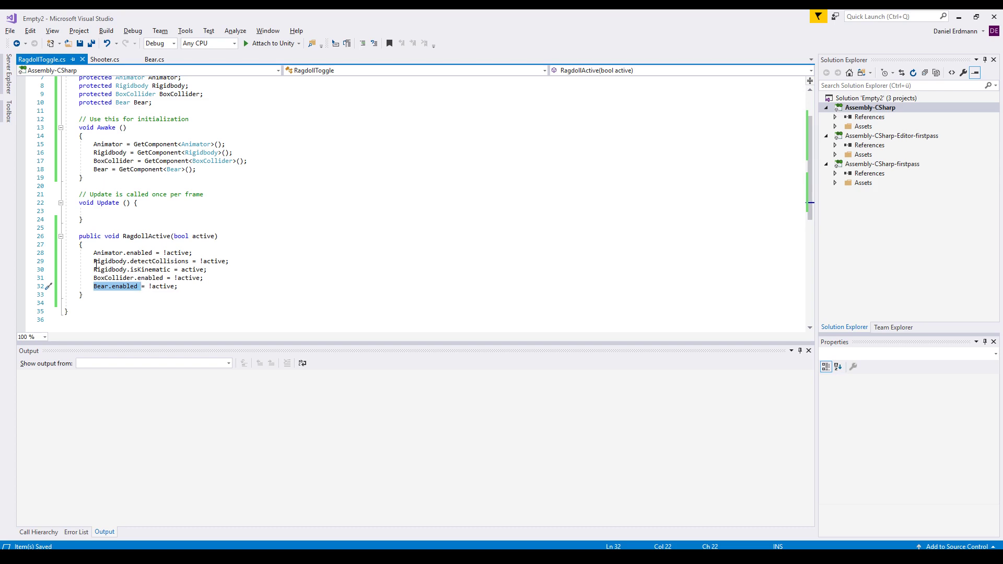
left_click_drag(94, 261, 248, 260)
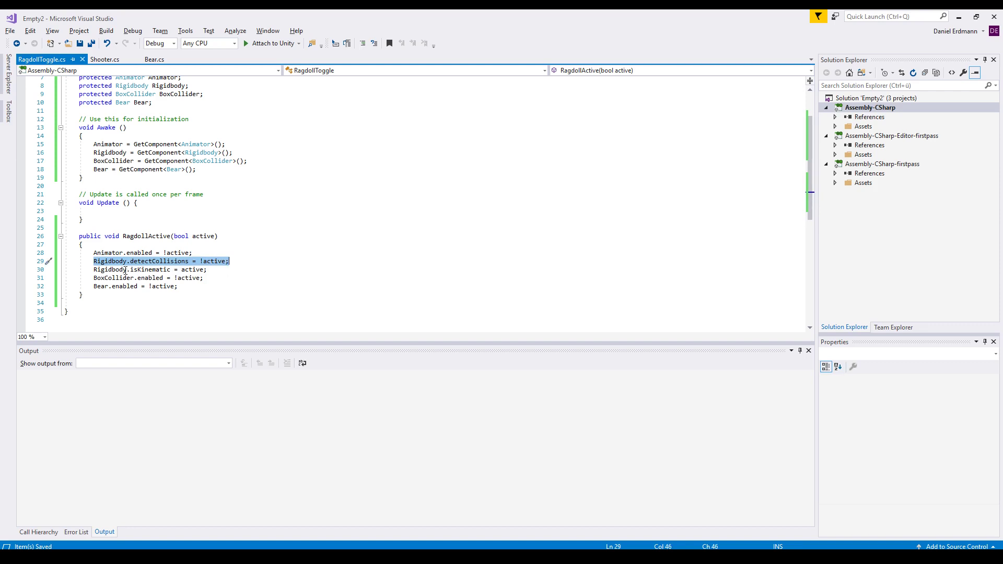
double_click(203, 236)
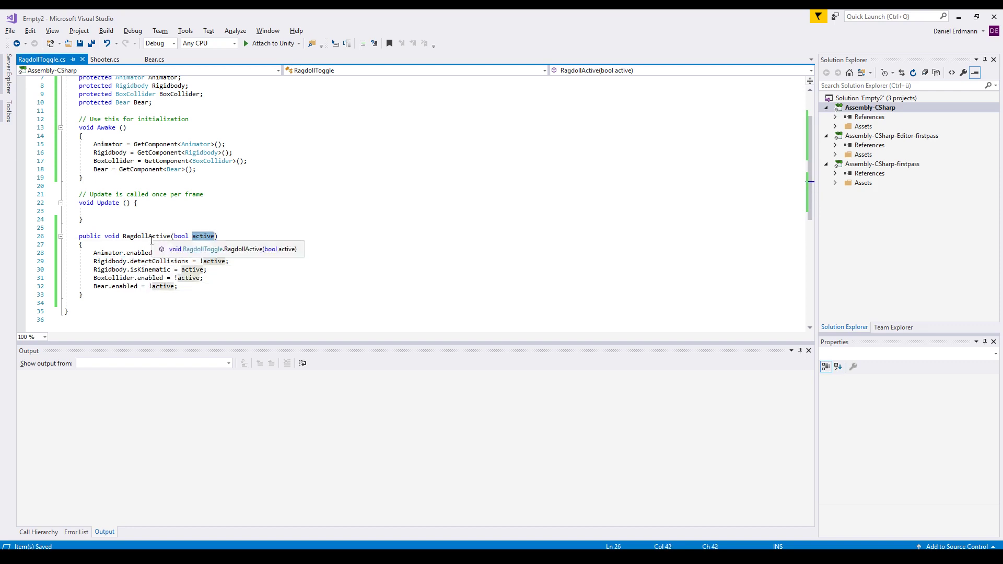
left_click_drag(93, 270, 197, 269)
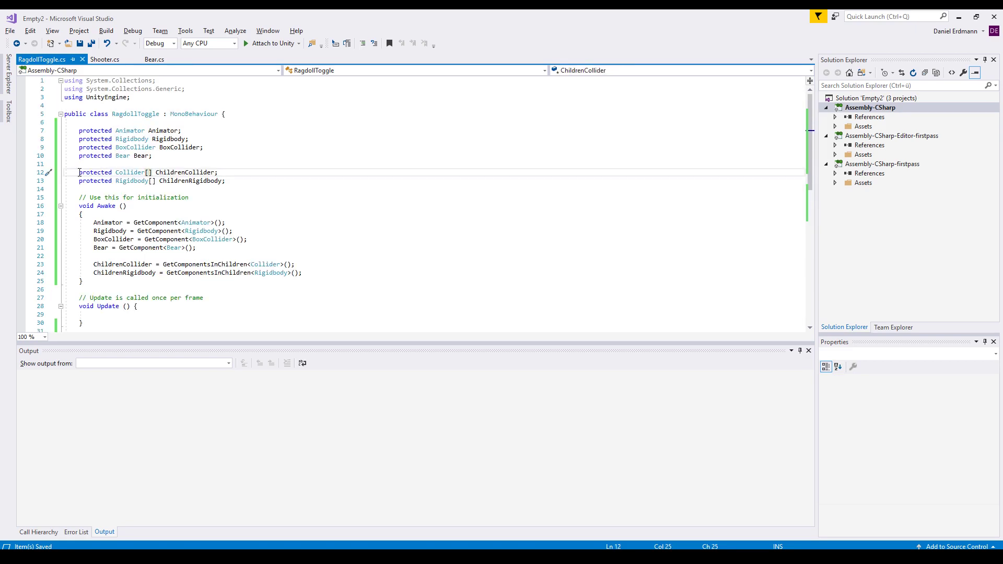
Review the protected ChildrenCollider and ChildrenRigidbody array declarations in the RagdollToggle class
left_click_drag(78, 172, 216, 173)
left_click(228, 171)
double_click(134, 173)
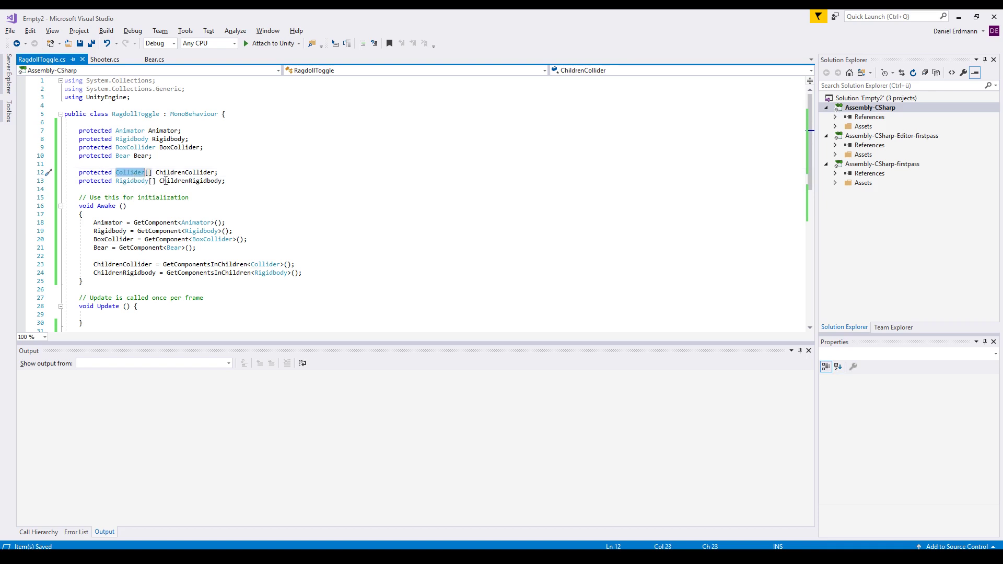
triple_click(135, 182)
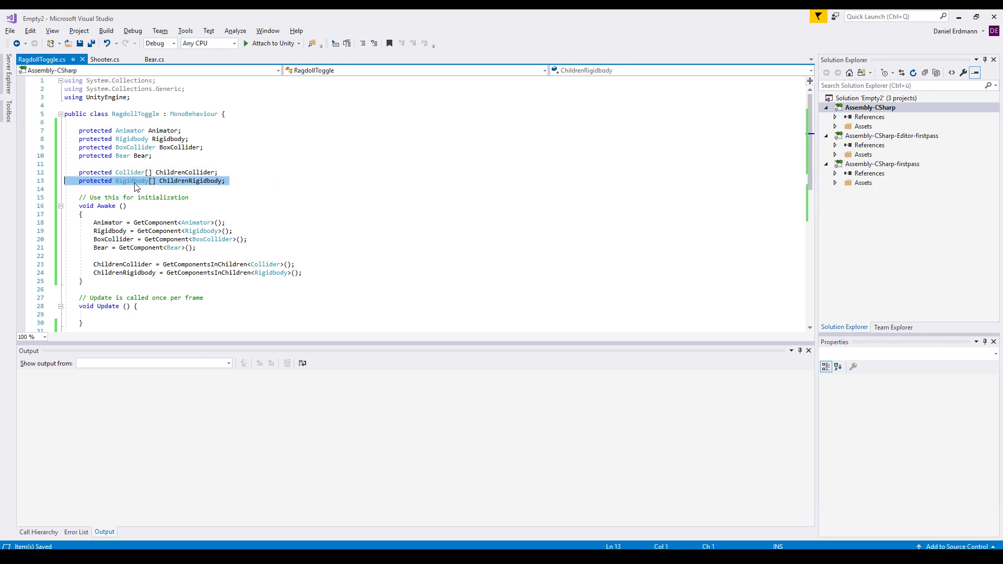
left_click(149, 172)
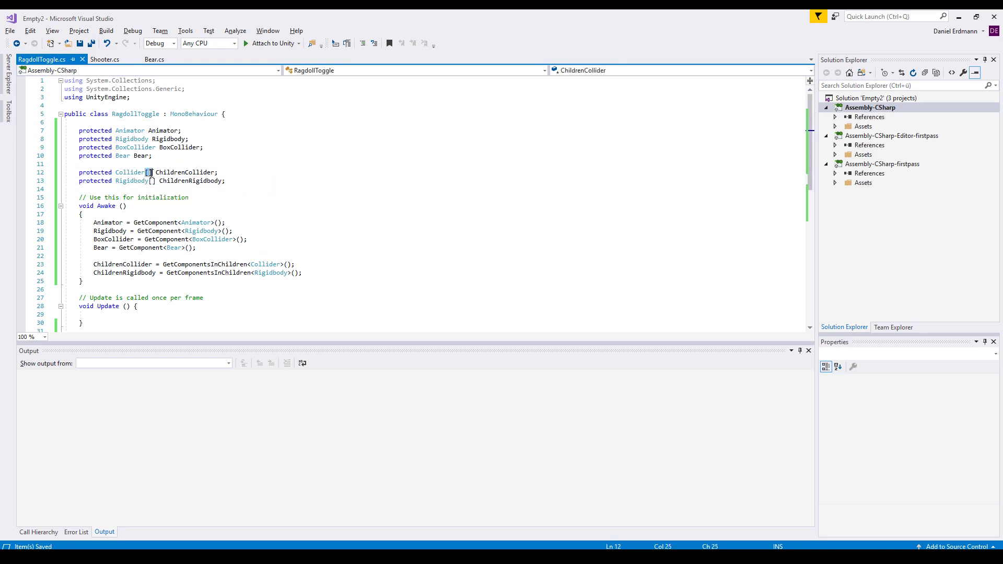
left_click(154, 180)
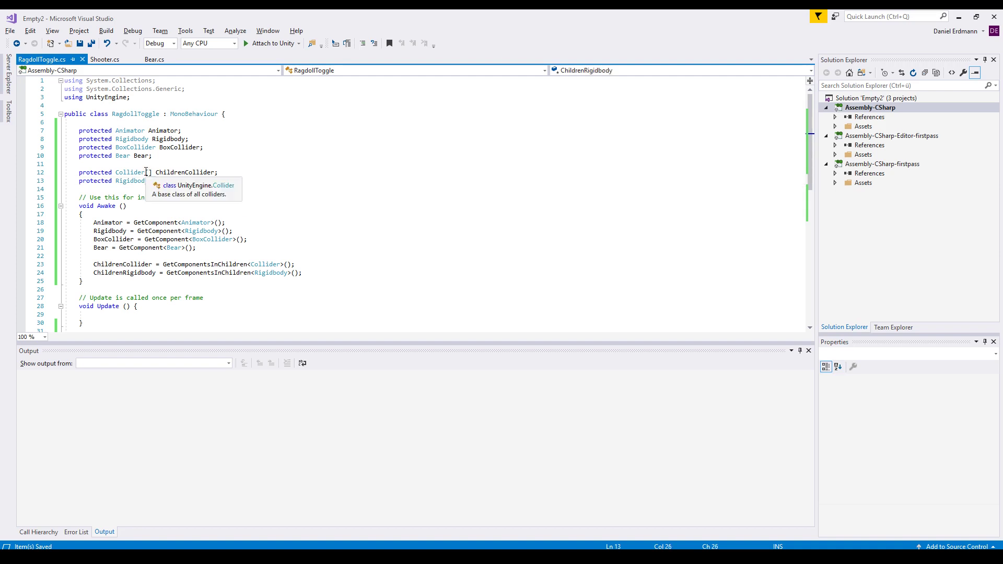
left_click(165, 173)
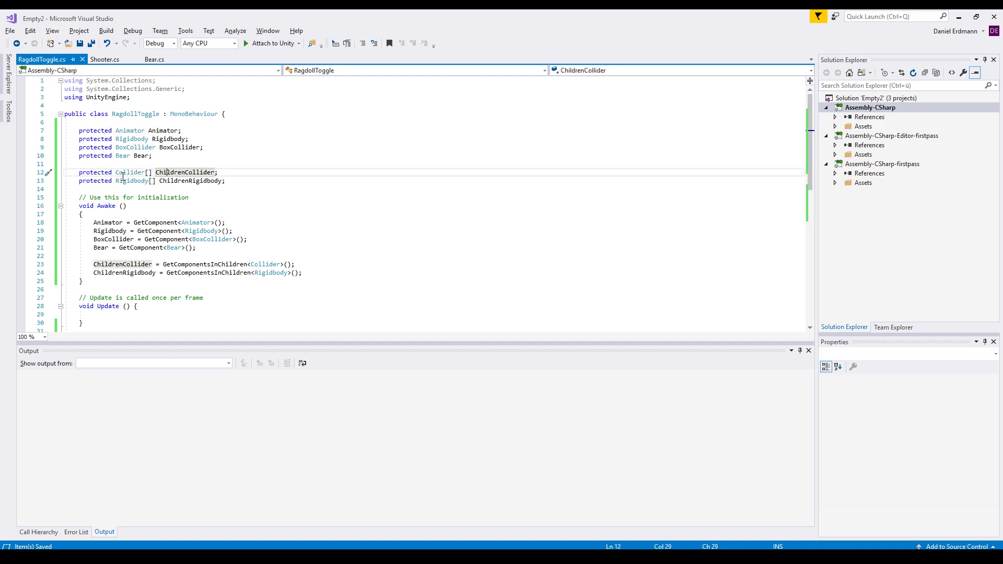
left_click(196, 181)
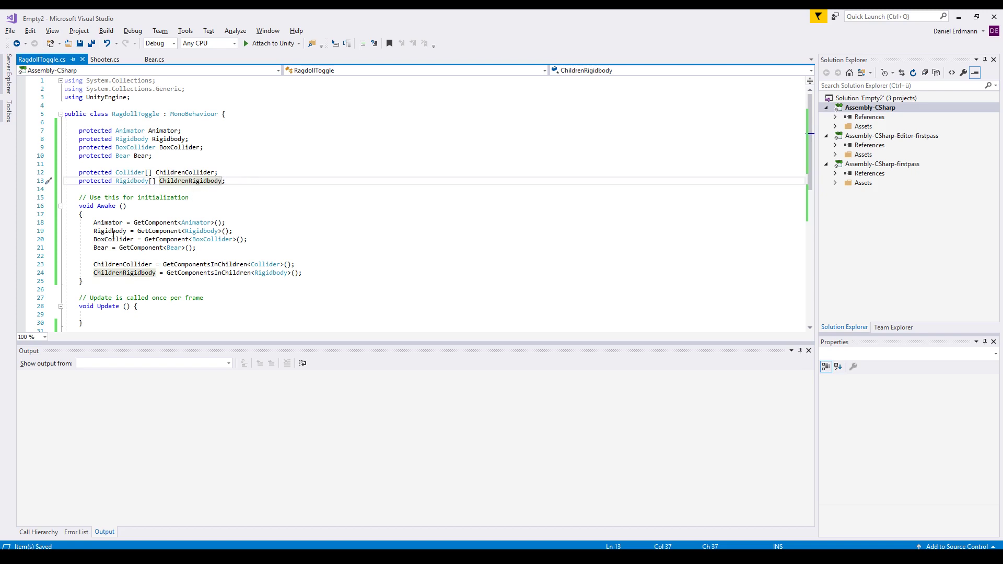
Examine the GetComponentsInChildren assignments for ChildrenCollider and ChildrenRigidbody inside the Awake method
mouse_move(163, 264)
left_mouse_down()
mouse_move(292, 261)
mouse_move(292, 272)
mouse_move(181, 273)
left_mouse_up()
left_click(174, 265)
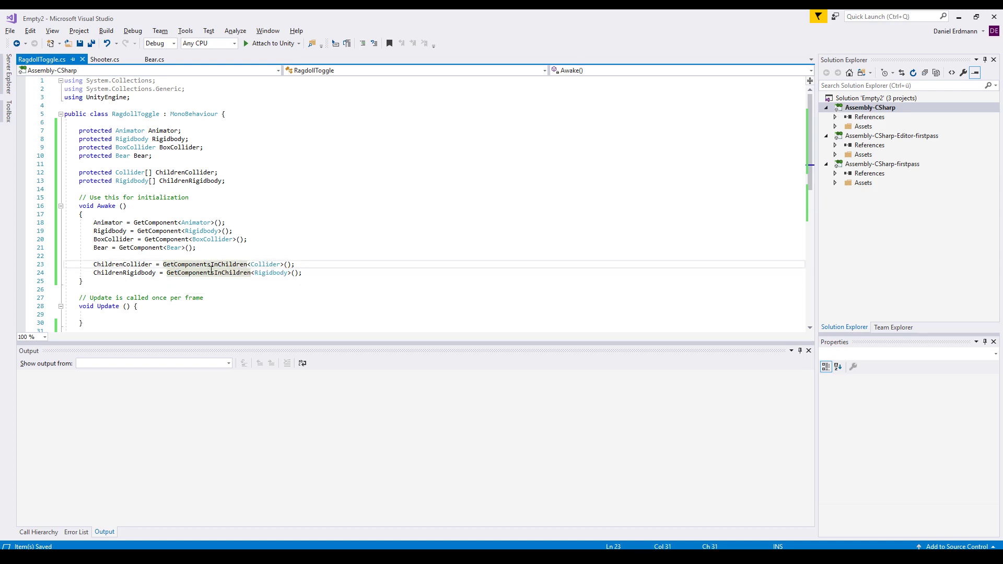
left_click(208, 265)
left_click_drag(208, 267, 212, 267)
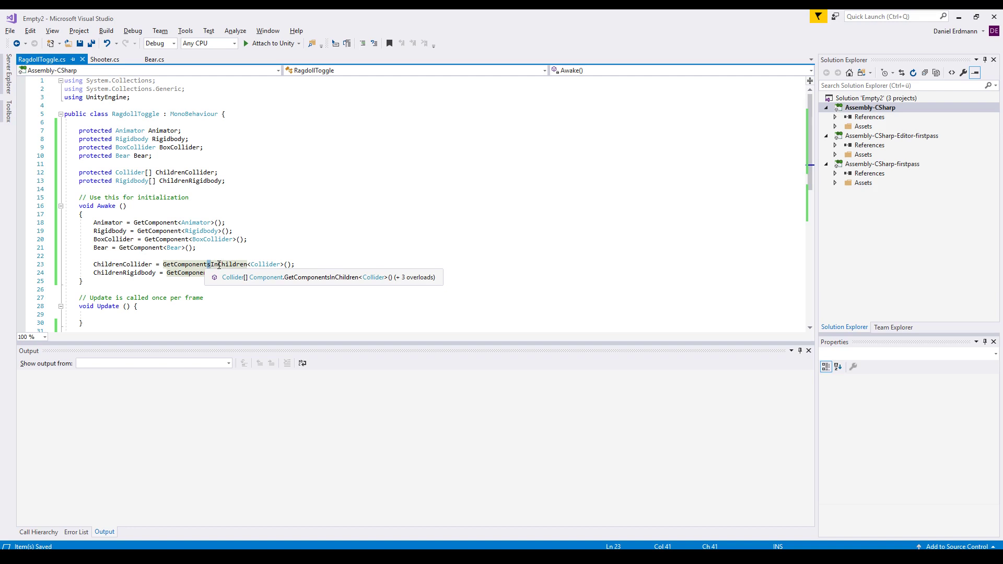
left_click_drag(219, 265, 223, 265)
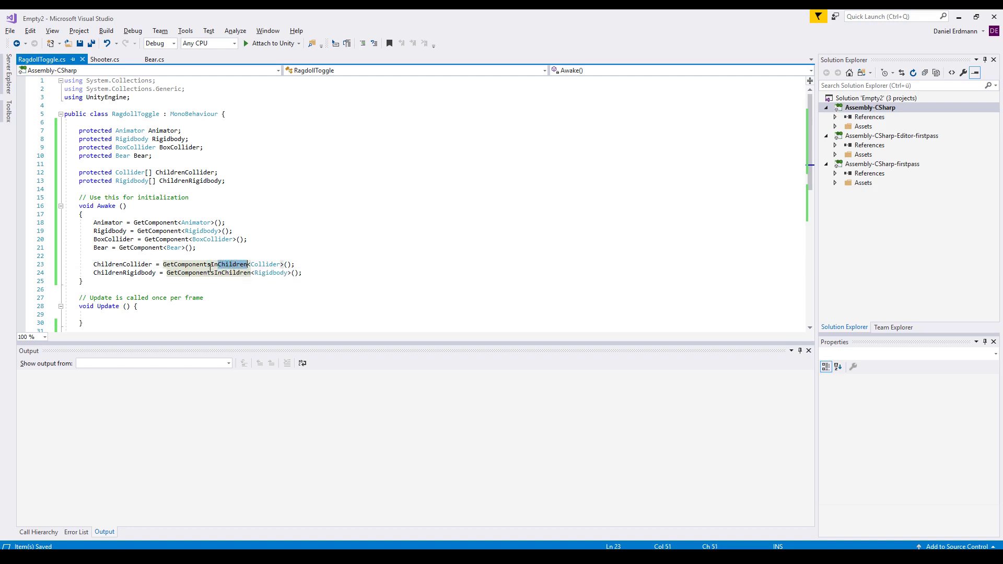
left_click(247, 273)
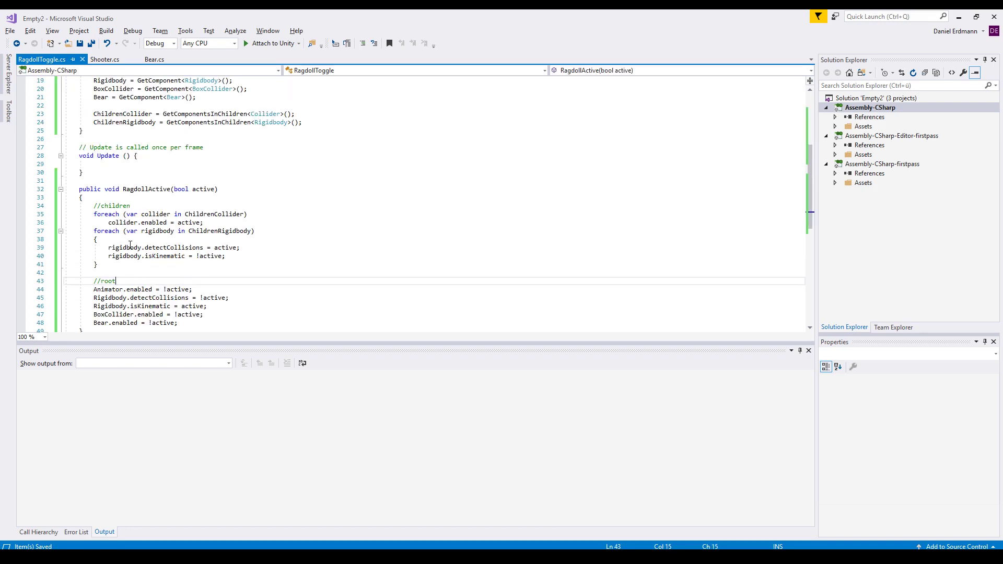
Examine the foreach loop in RagdollActive that sets collider.enabled for every entry in ChildrenCollider
left_click(149, 189)
scroll(153, 200, "down", 1)
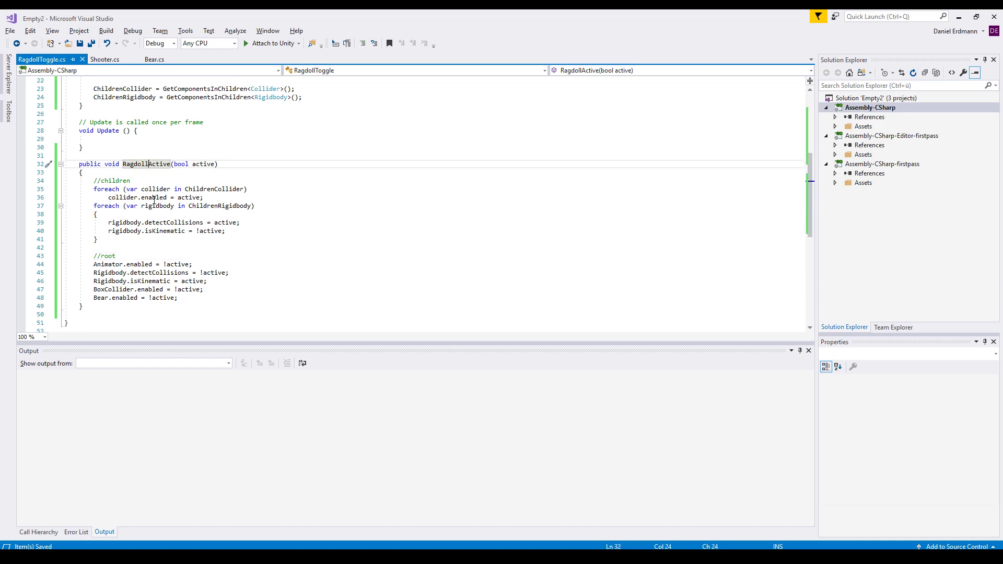
left_click(204, 189)
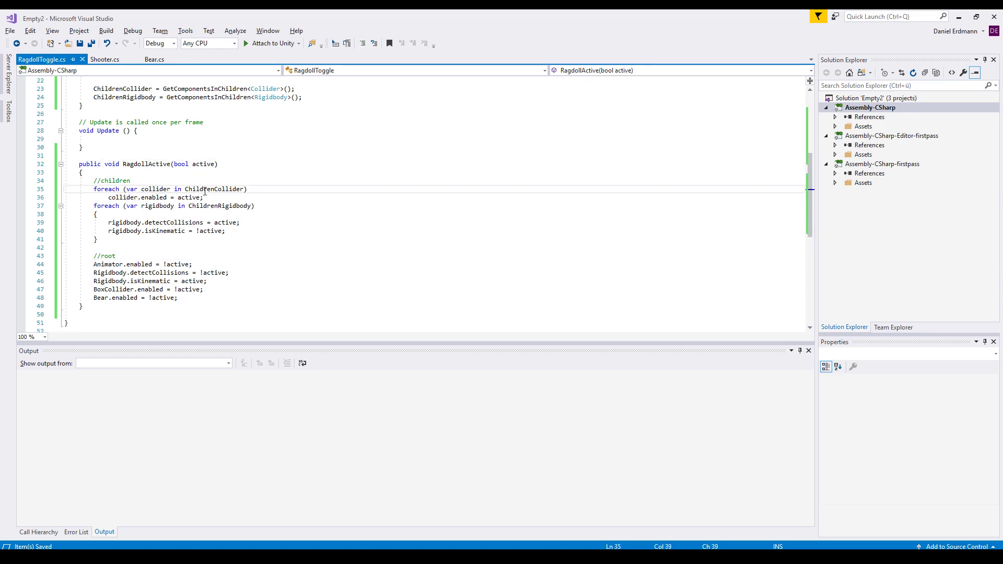
left_click_drag(109, 198, 200, 197)
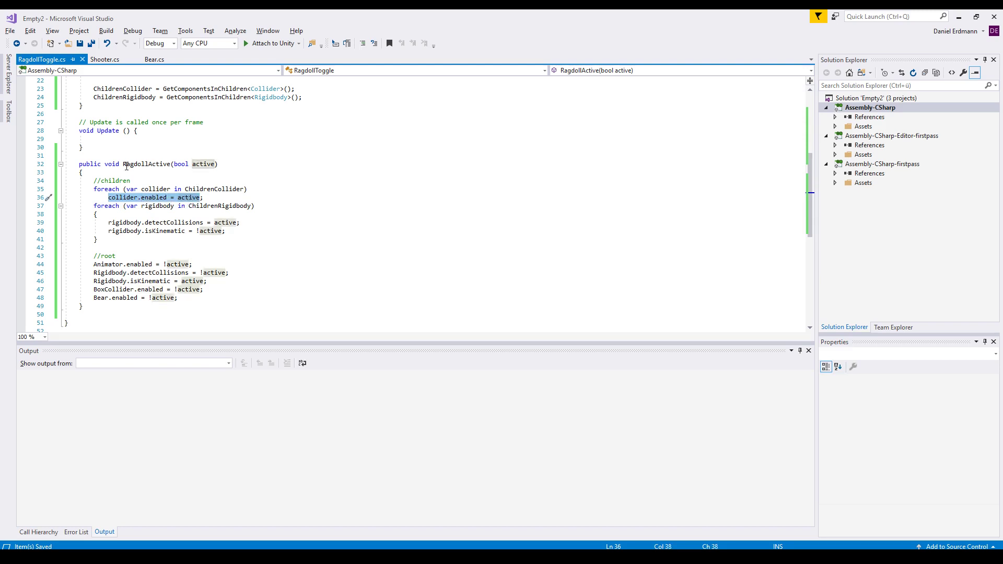
Examine the ChildrenRigidbody loop's detectCollisions and isKinematic assignments, and compare the children block with the root block
triple_click(152, 206)
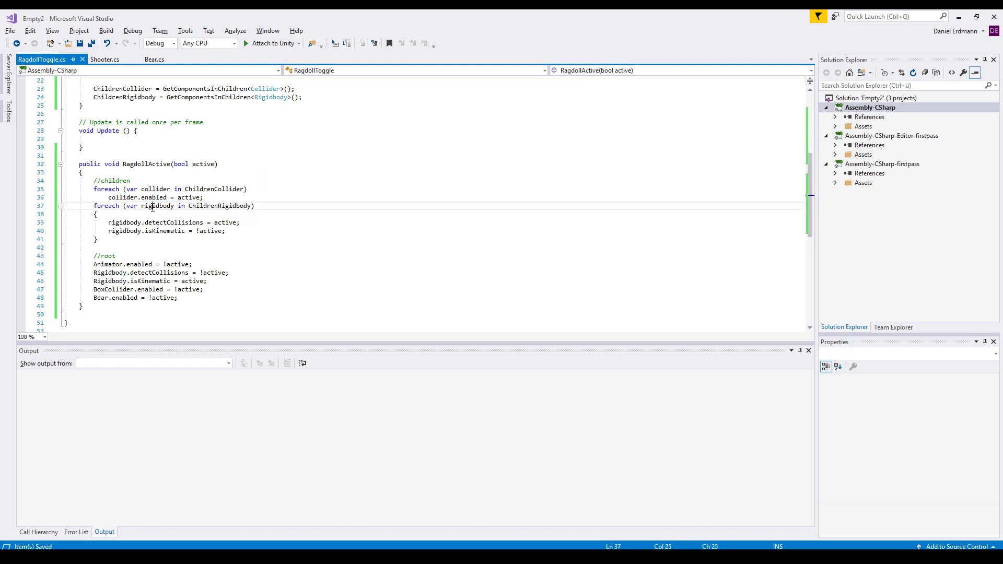
double_click(222, 207)
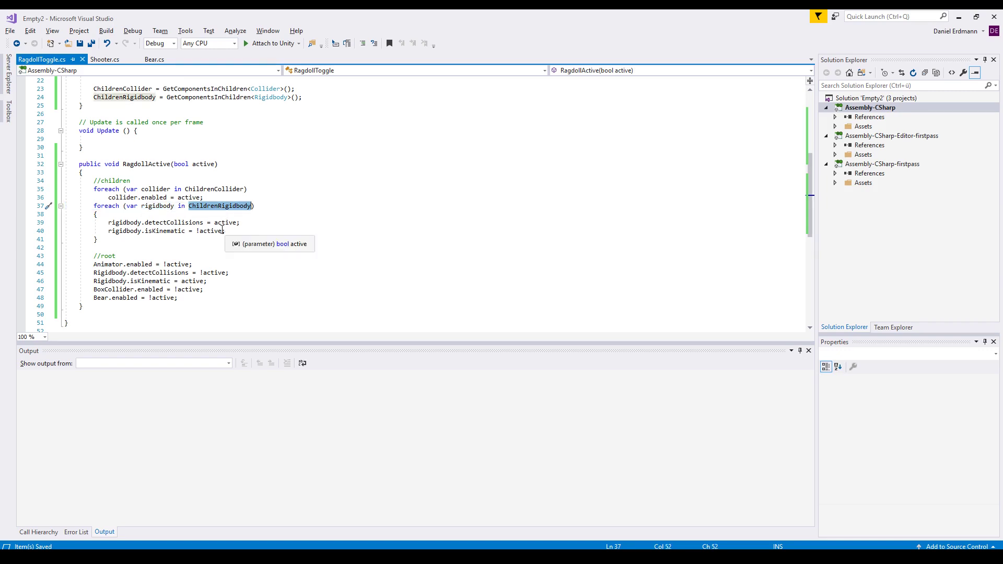
double_click(122, 224)
left_click_drag(122, 225, 179, 227)
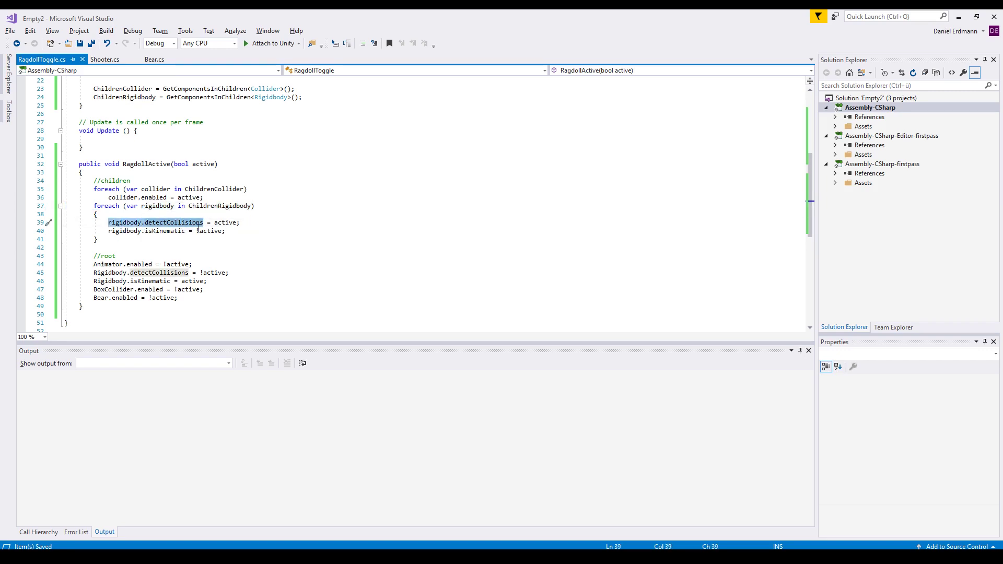
double_click(224, 223)
left_click_drag(122, 231, 183, 232)
double_click(210, 231)
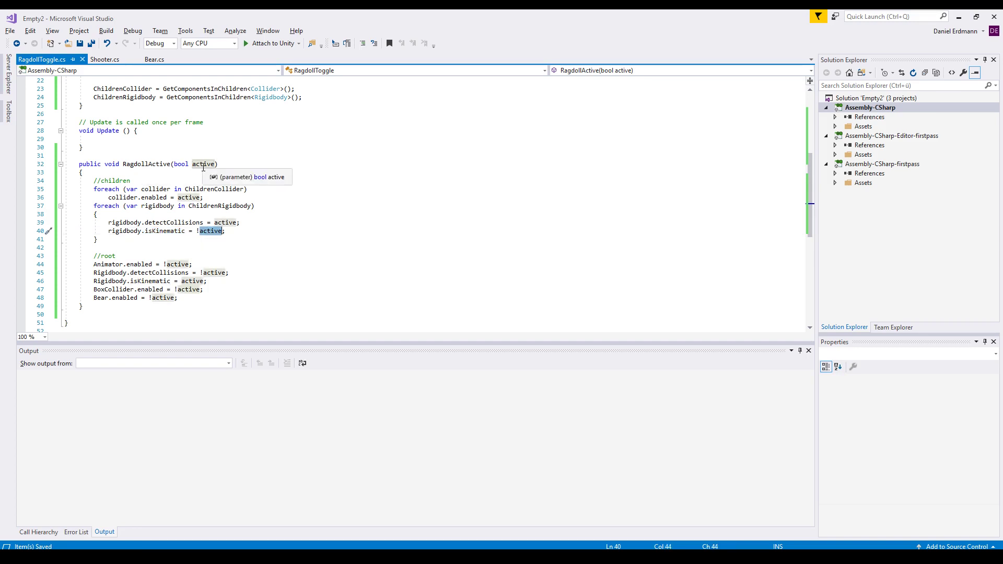
left_click_drag(116, 243, 123, 174)
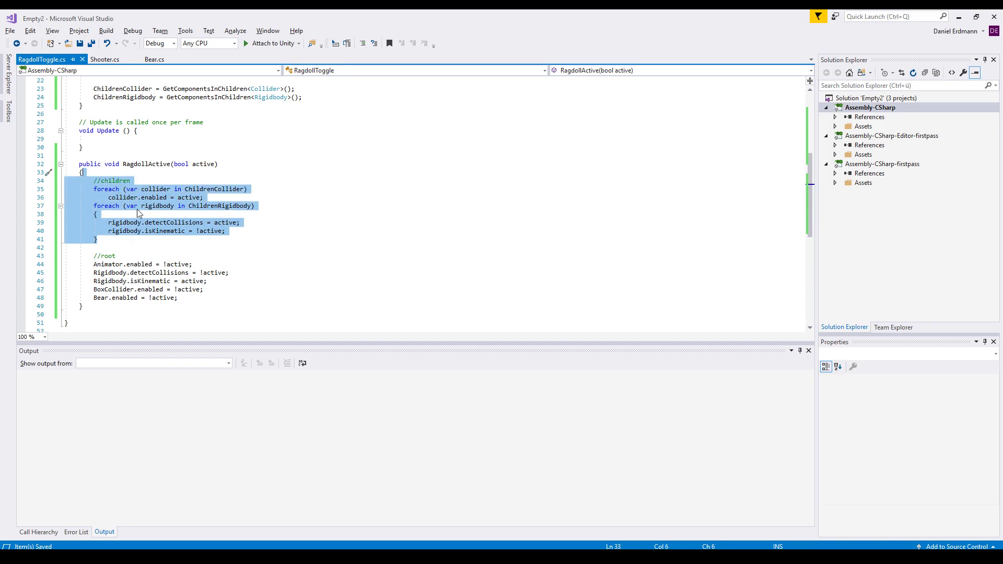
left_click_drag(190, 297, 187, 250)
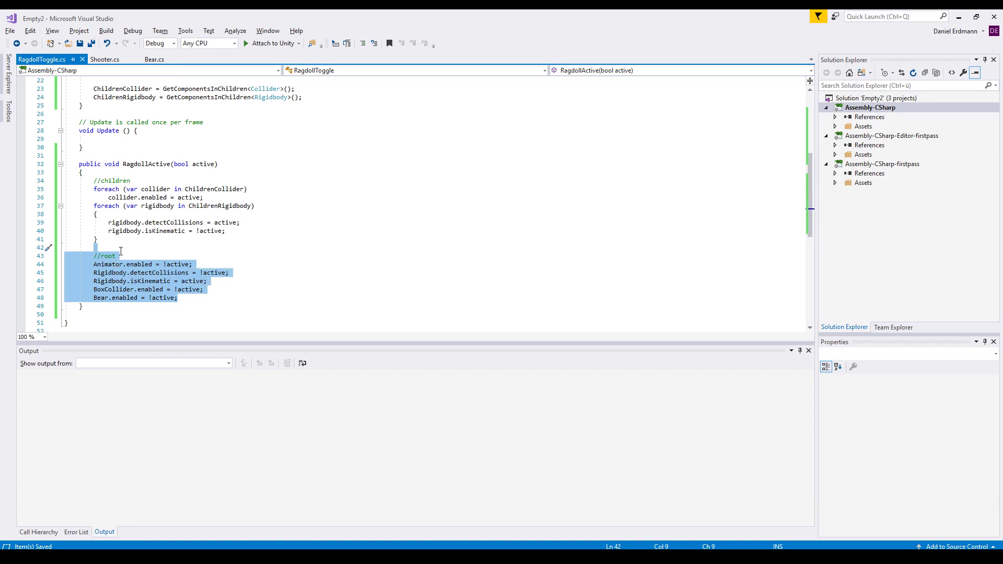
Review the Start method and its RagdollActive(false) call below Awake
scroll(134, 224, "up", 2)
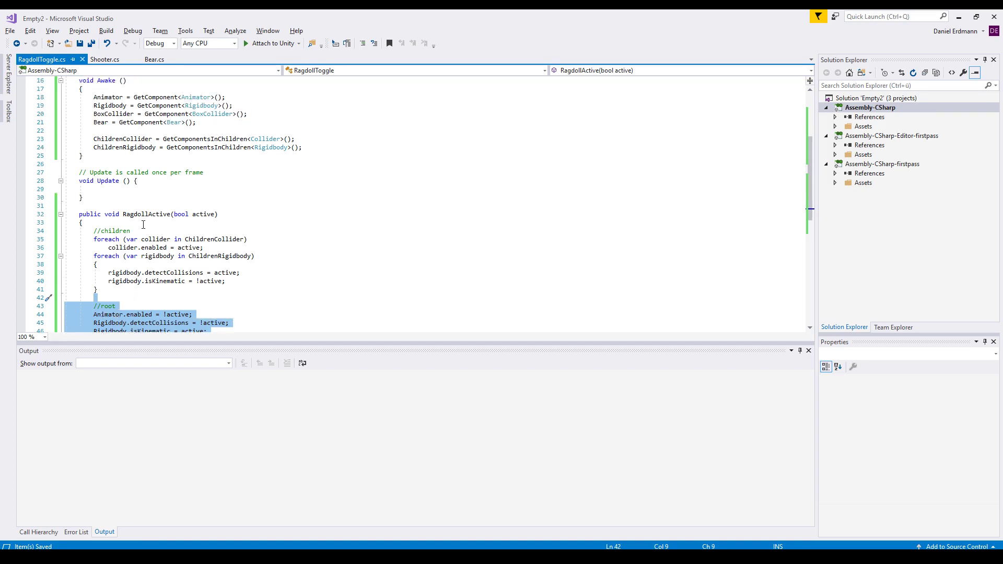
left_click(192, 139)
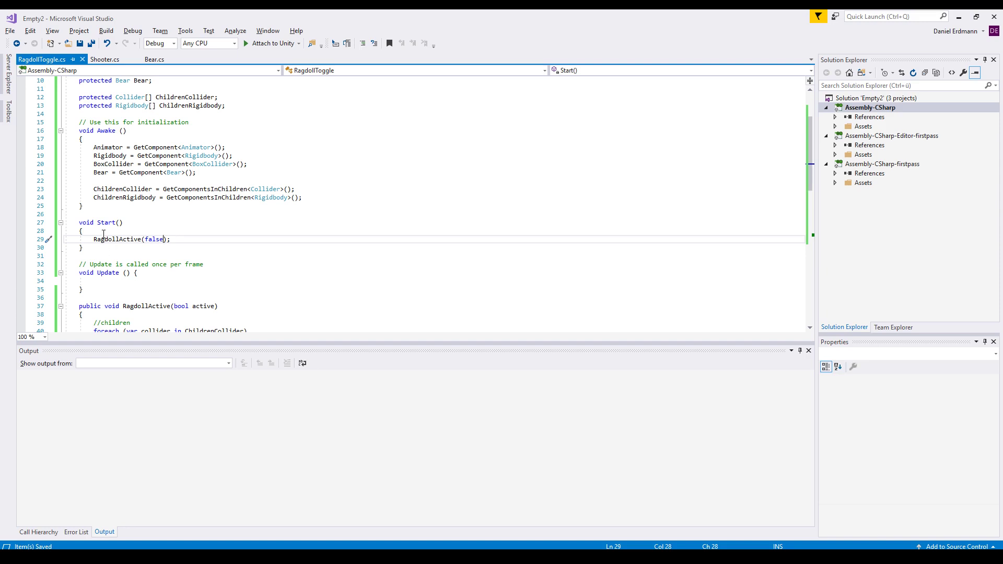
double_click(115, 239)
left_click_drag(99, 249, 113, 211)
double_click(156, 239)
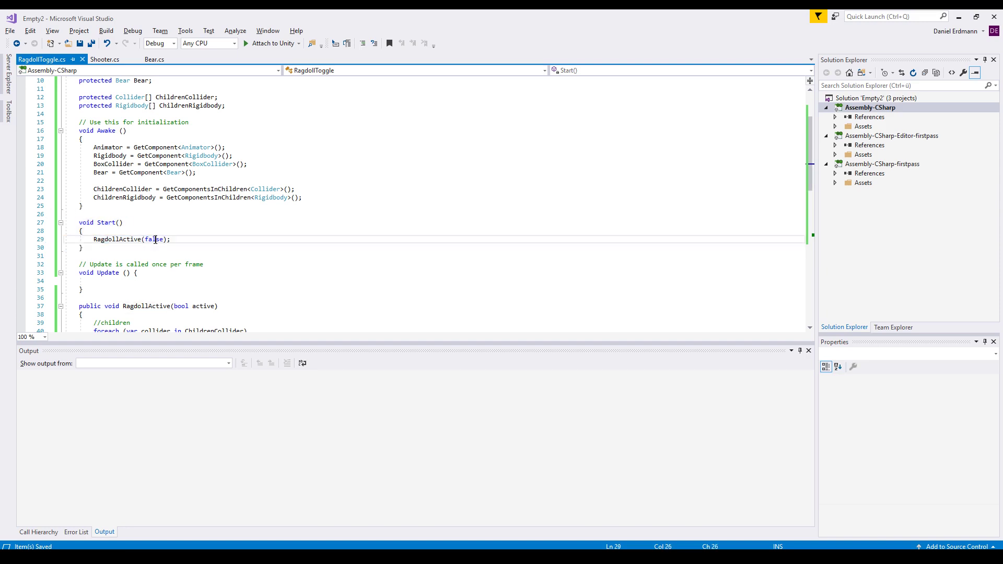
double_click(113, 240)
Review the OnCollisionEnter method and its collision.other check for a Ball component
scroll(185, 266, "down", 9)
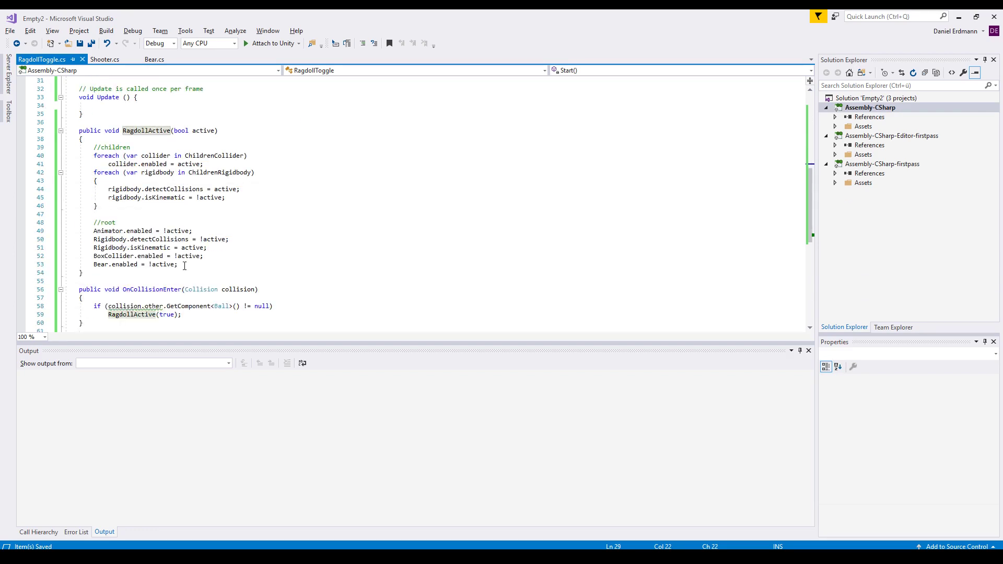
double_click(152, 242)
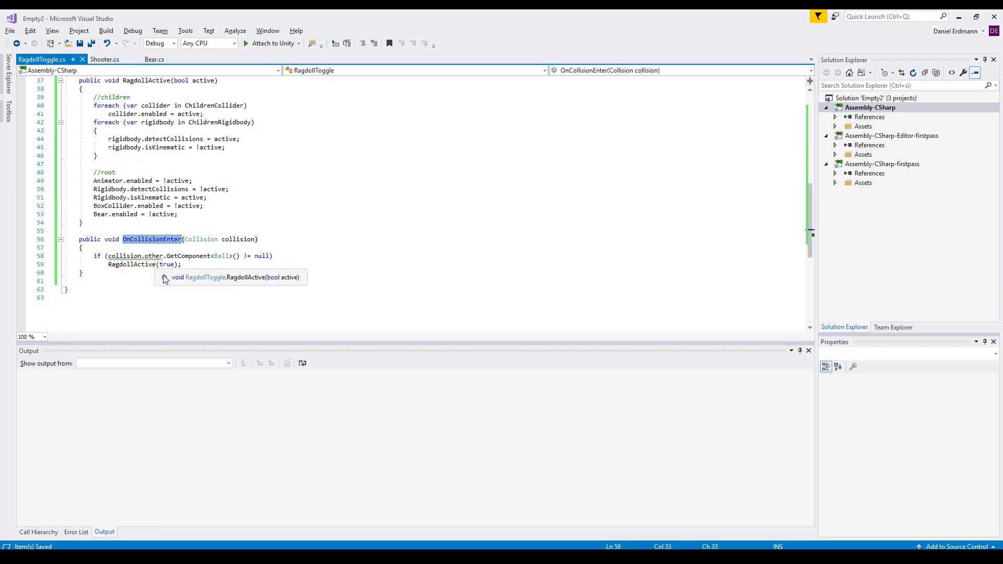
double_click(116, 257)
left_click_drag(116, 257, 150, 261)
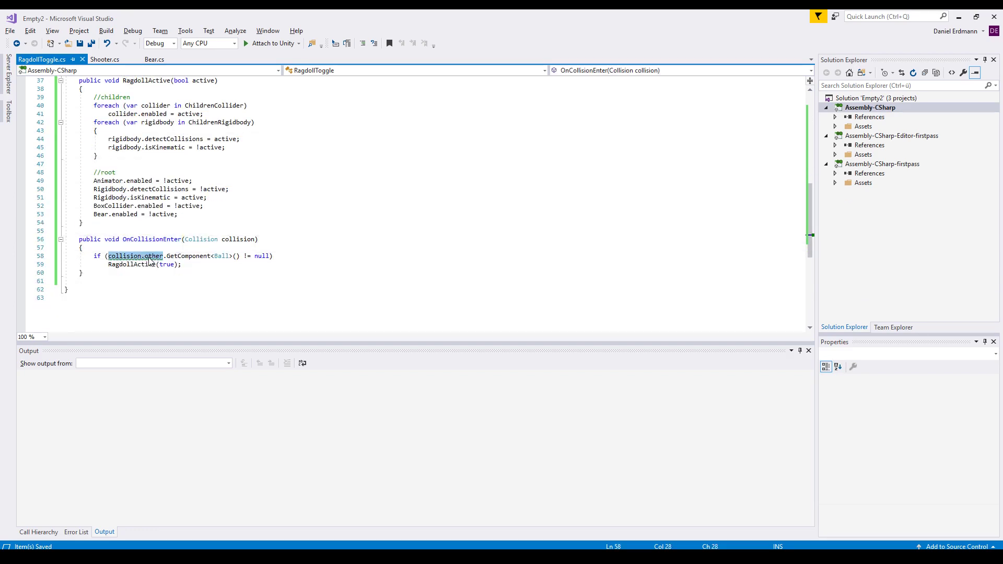
double_click(222, 256)
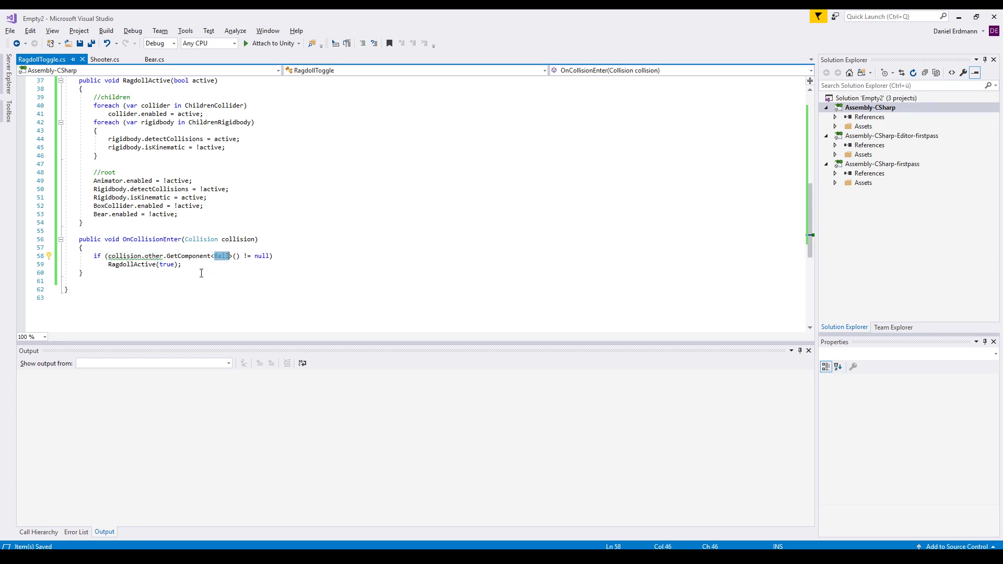
Check the RagdollActive(true) call that follows the Ball check in OnCollisionEnter
double_click(124, 265)
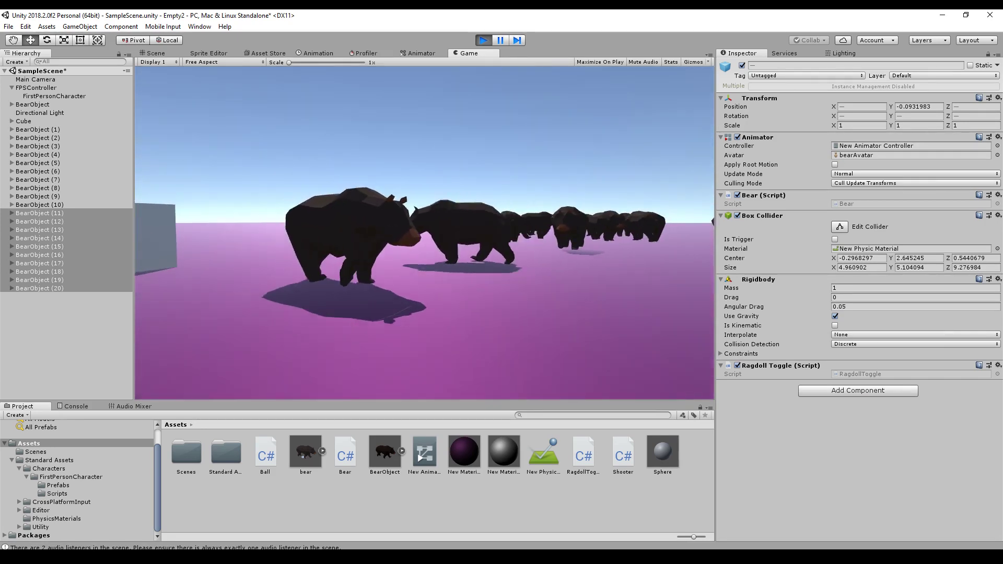
Switch to the running game in Unity and test the ragdoll toggle by shooting single balls at the walking bears
left_click(425, 233)
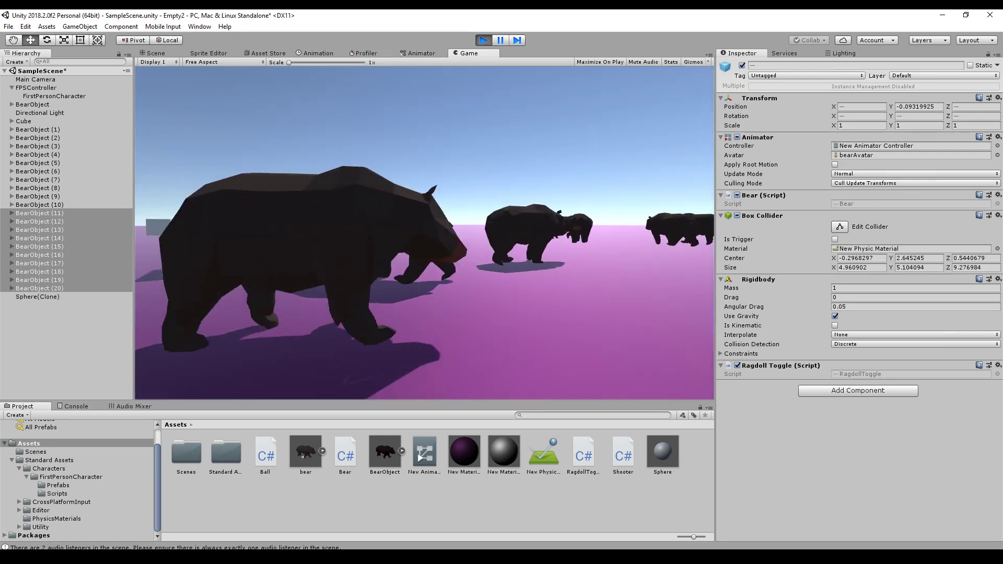
left_click(425, 233)
left_click(424, 233)
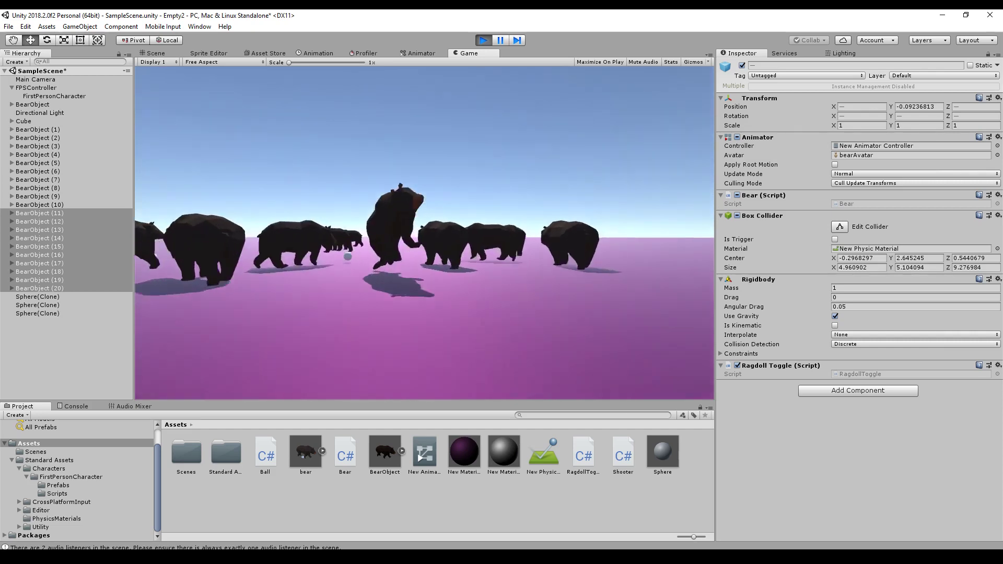
left_click(425, 233)
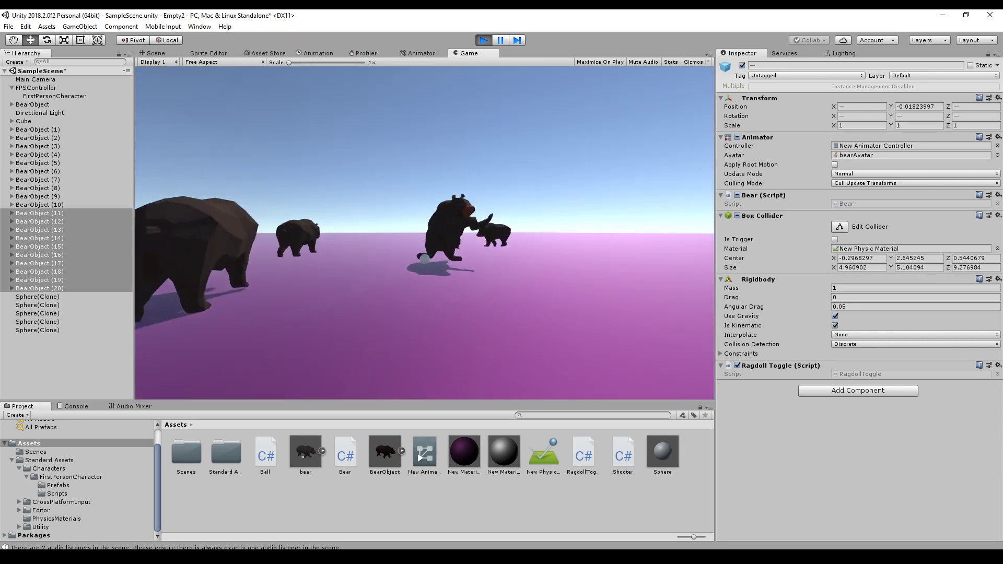
left_click(424, 232)
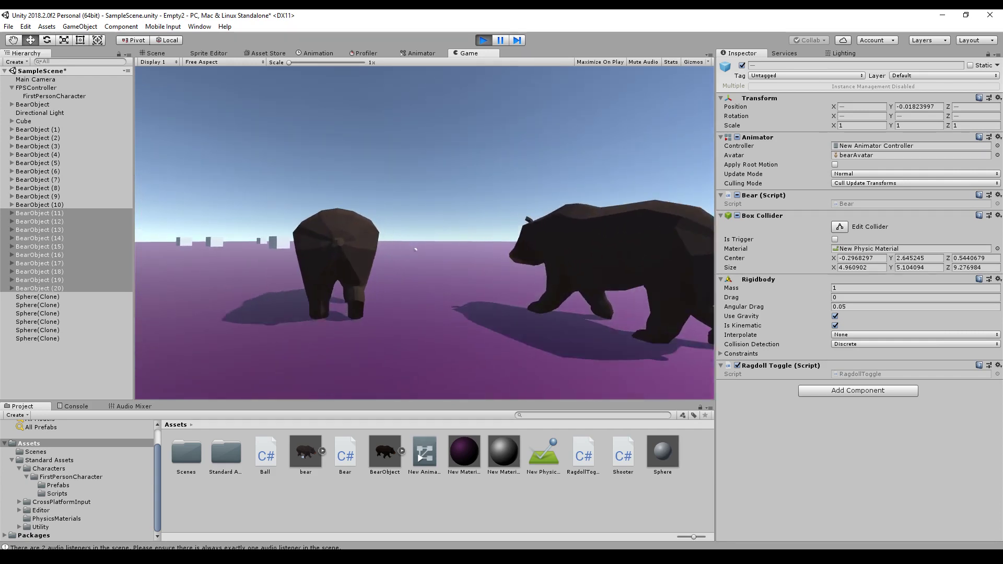
Fire rapid series of balls at the nearby walking bears to test the ragdoll switch on several of them
left_click(424, 233)
left_click(425, 232)
left_click(424, 232)
left_click(424, 232)
left_click(425, 233)
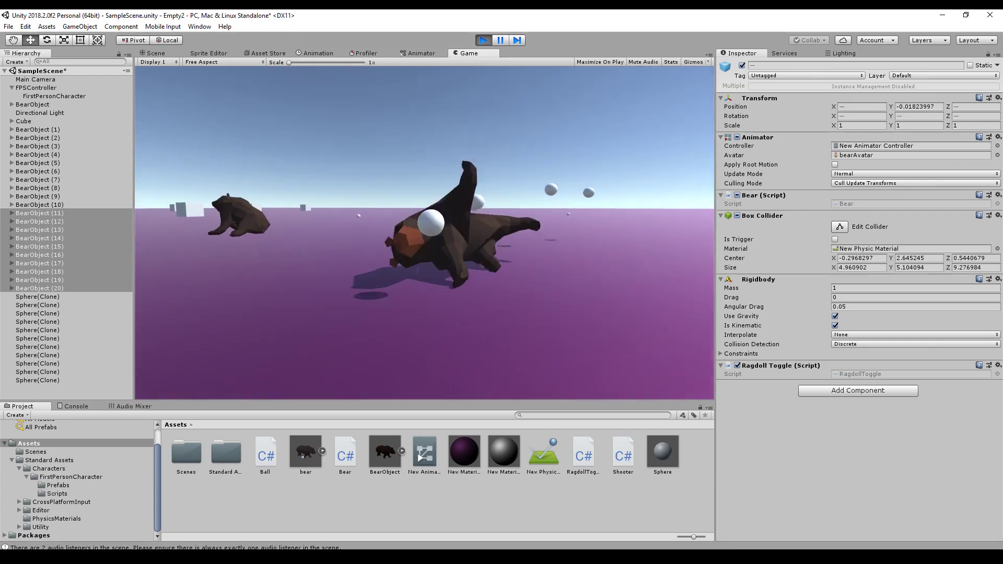
left_click(424, 232)
left_click(425, 233)
left_click(425, 232)
left_click(425, 232)
left_click(424, 232)
left_click(425, 232)
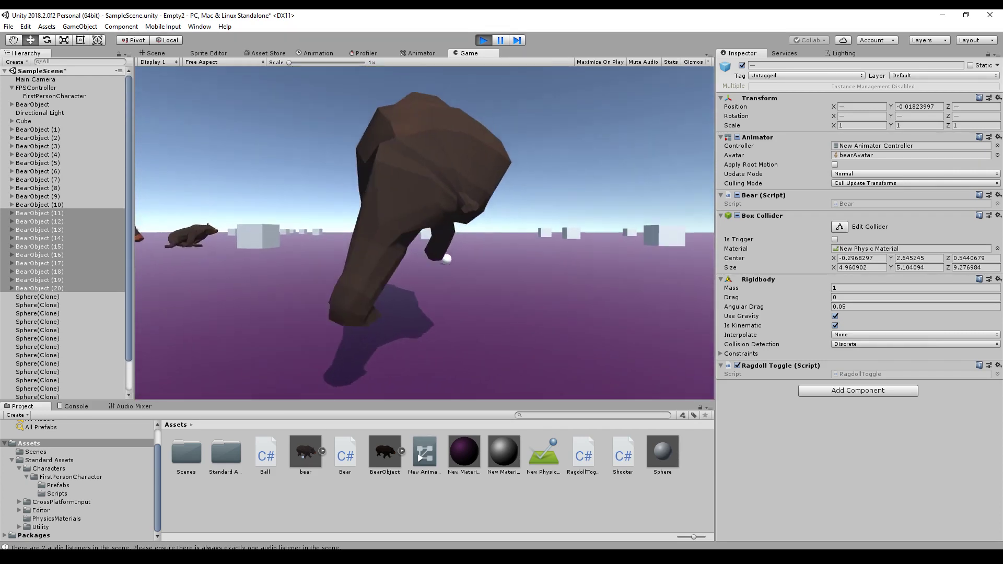
left_click(425, 232)
left_click(424, 232)
left_click(424, 233)
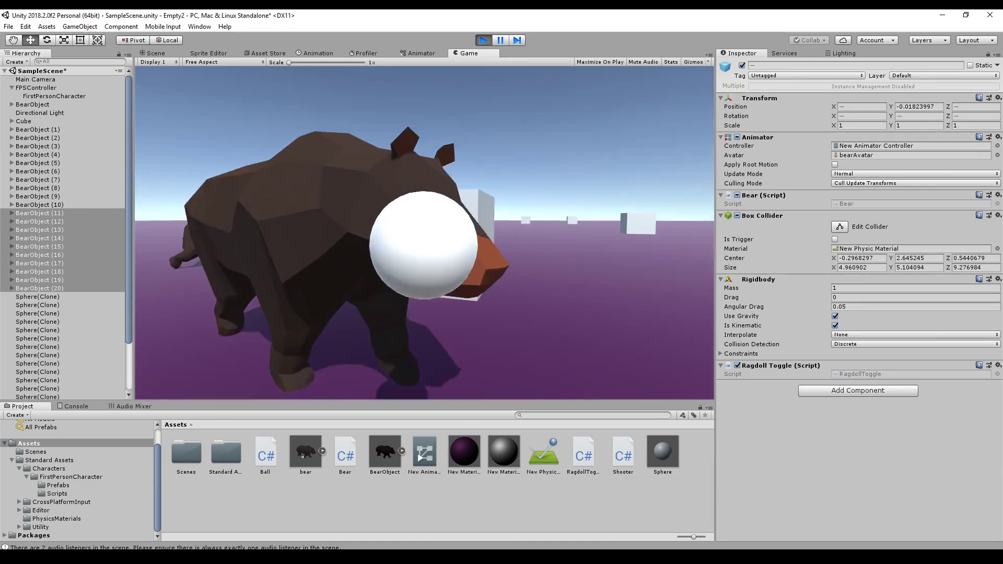
left_click(424, 232)
left_click(425, 233)
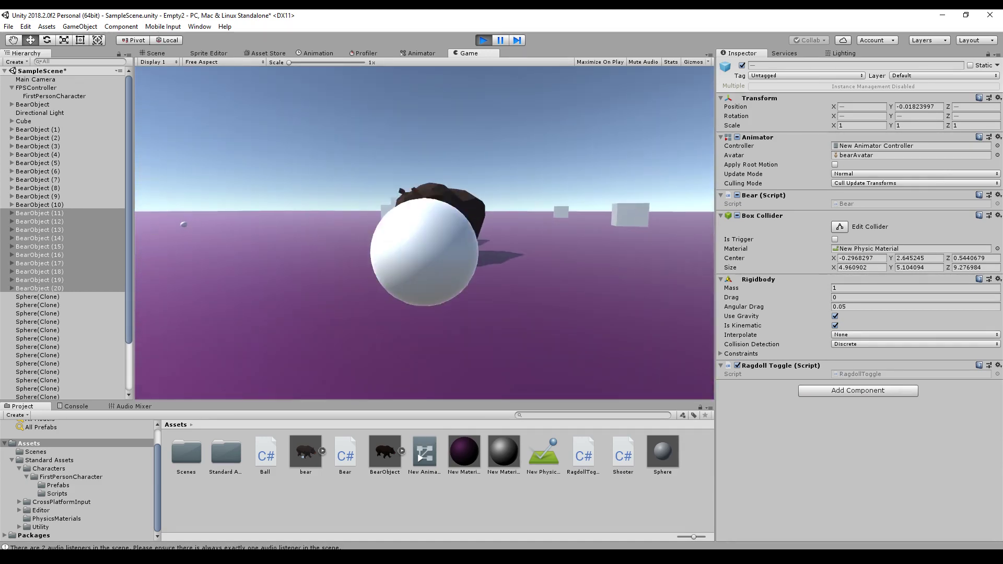
Walk toward the lone distant bear and shoot balls at it to test the hit from farther away
key("w")
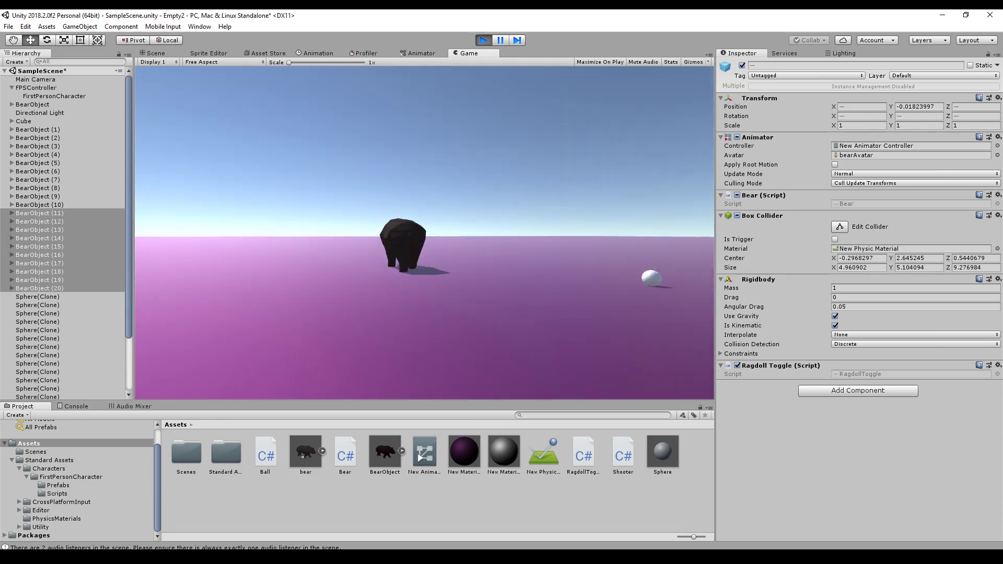
key("w")
left_click(425, 232)
left_click(425, 233)
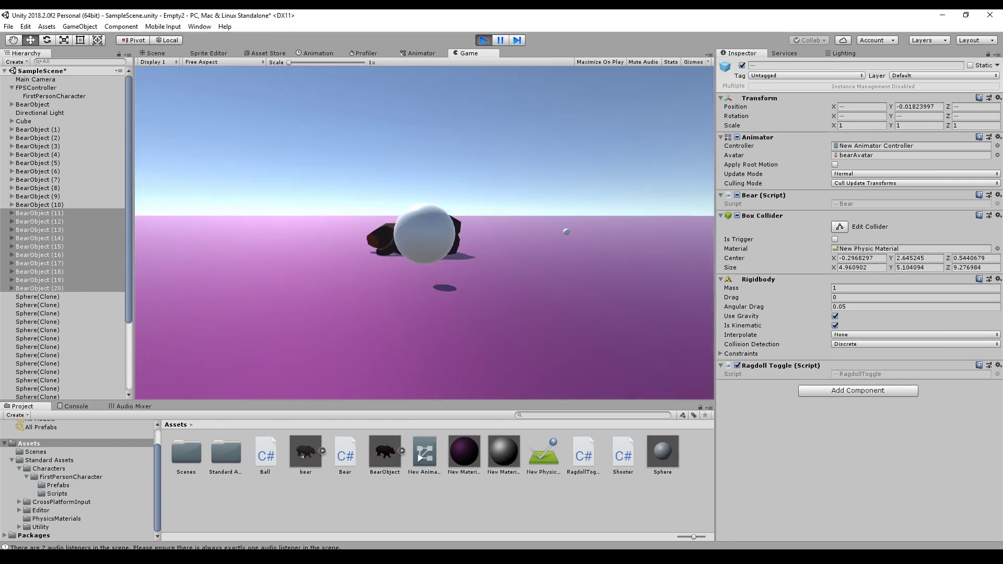
left_click(424, 232)
left_click(424, 233)
left_click(424, 232)
Walk back toward the herd and shoot balls at the bear still walking close by
key("w")
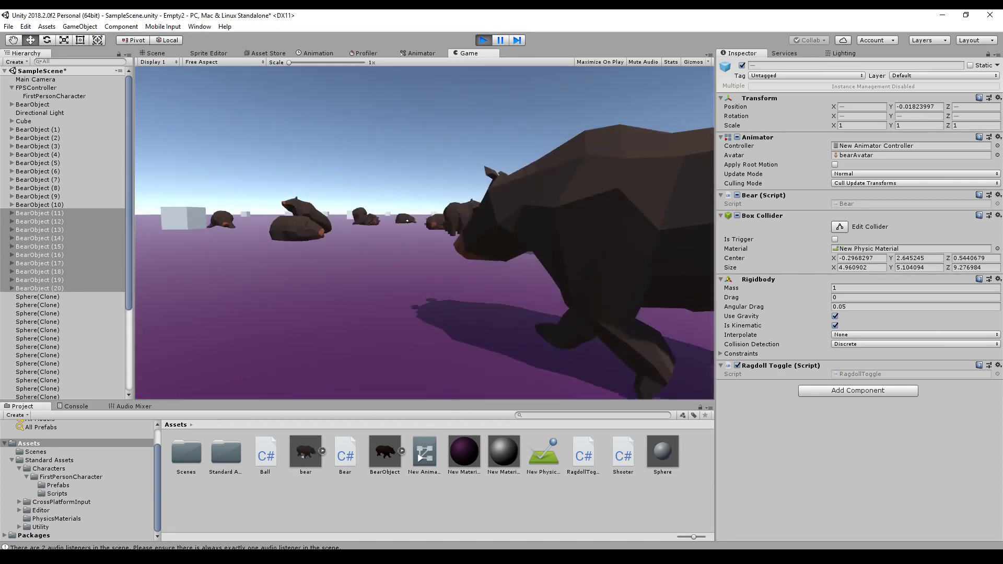
left_click(424, 233)
key("w")
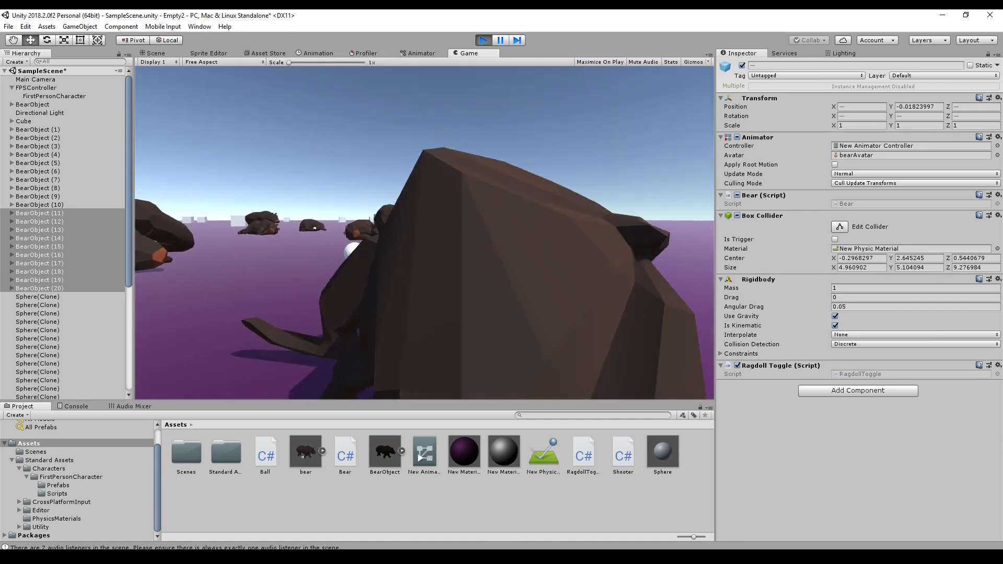
left_click(424, 232)
left_click(425, 232)
left_click(424, 232)
left_click(425, 232)
left_click(425, 232)
key("w")
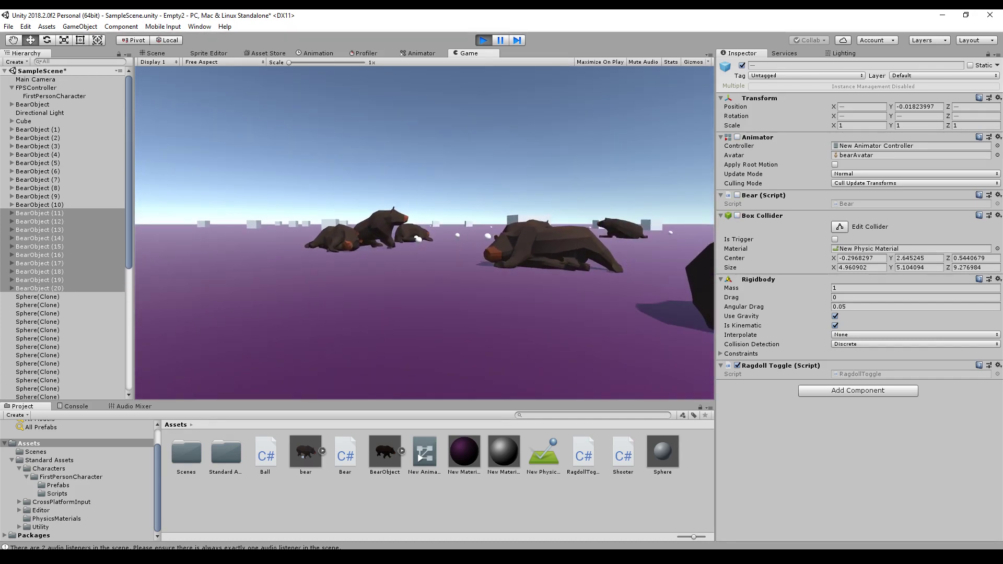
Approach the collapsed bears and fire bursts of balls at them to test how the active ragdolls react
key("w")
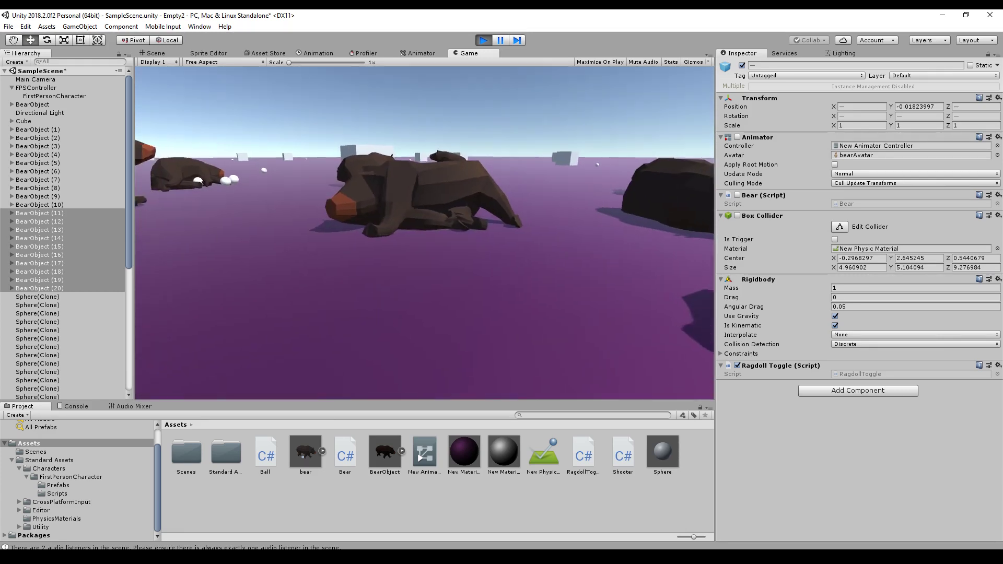
left_click(424, 232)
left_click(424, 232)
key("w")
left_click(425, 232)
left_click(425, 232)
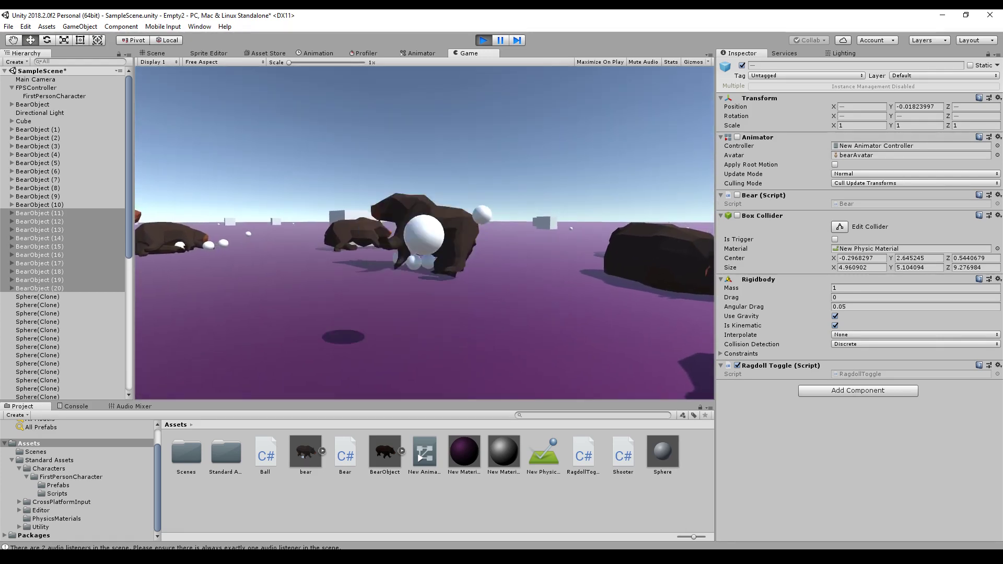
left_click(425, 233)
left_click(425, 233)
left_click(424, 233)
left_click(424, 233)
left_click(424, 232)
key("w")
left_click(425, 232)
left_click(425, 232)
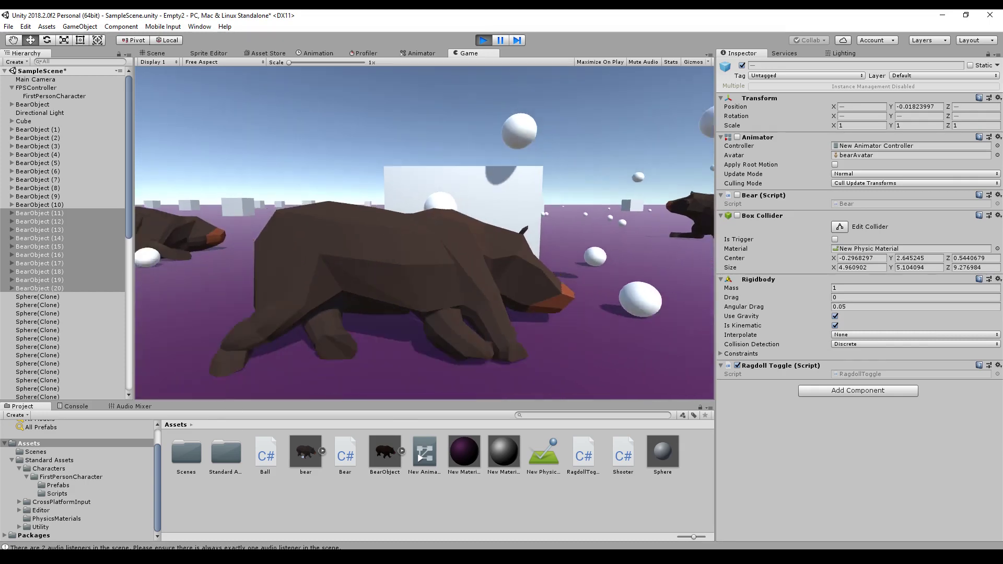
Shoot more balls into the group of collapsed bears while backing away to observe the ragdoll physics
left_click(425, 232)
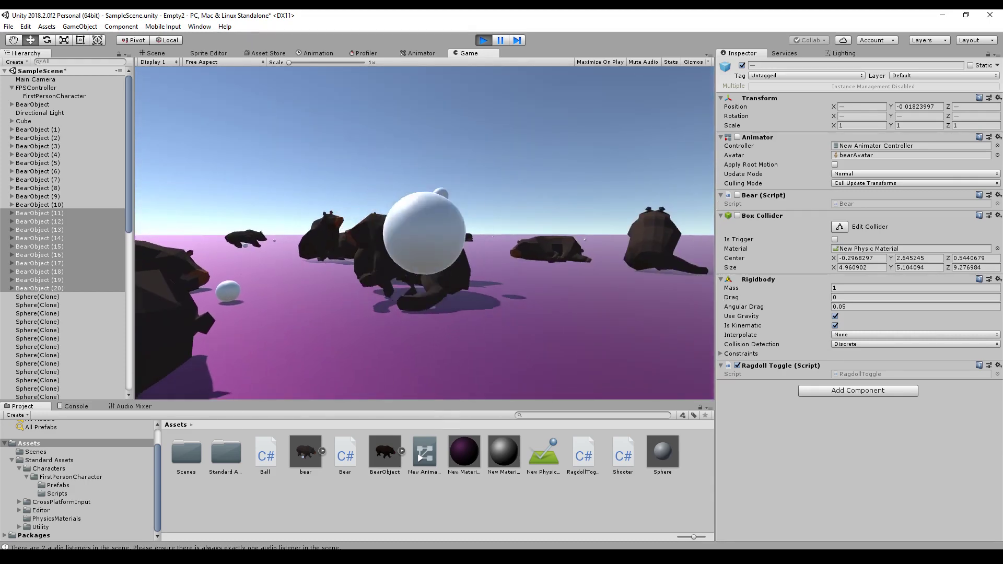
left_click(425, 233)
left_click(425, 232)
key("s")
left_click(425, 232)
left_click(424, 233)
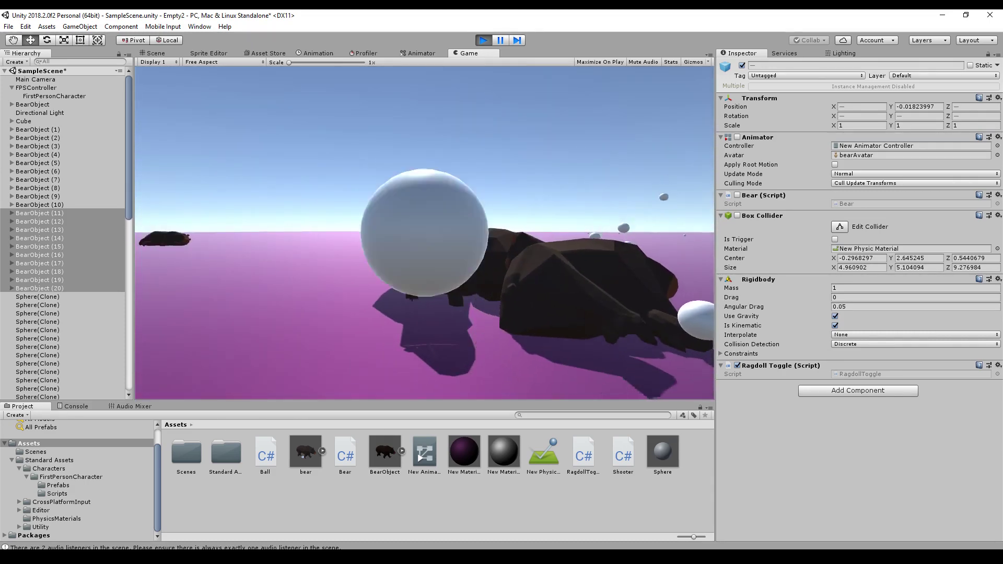
left_click(424, 233)
left_click(424, 232)
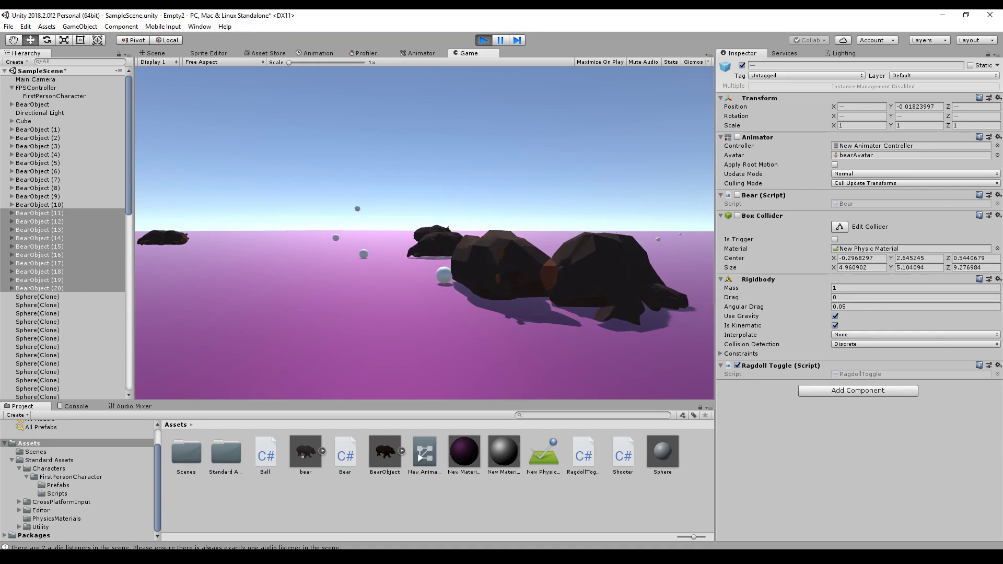